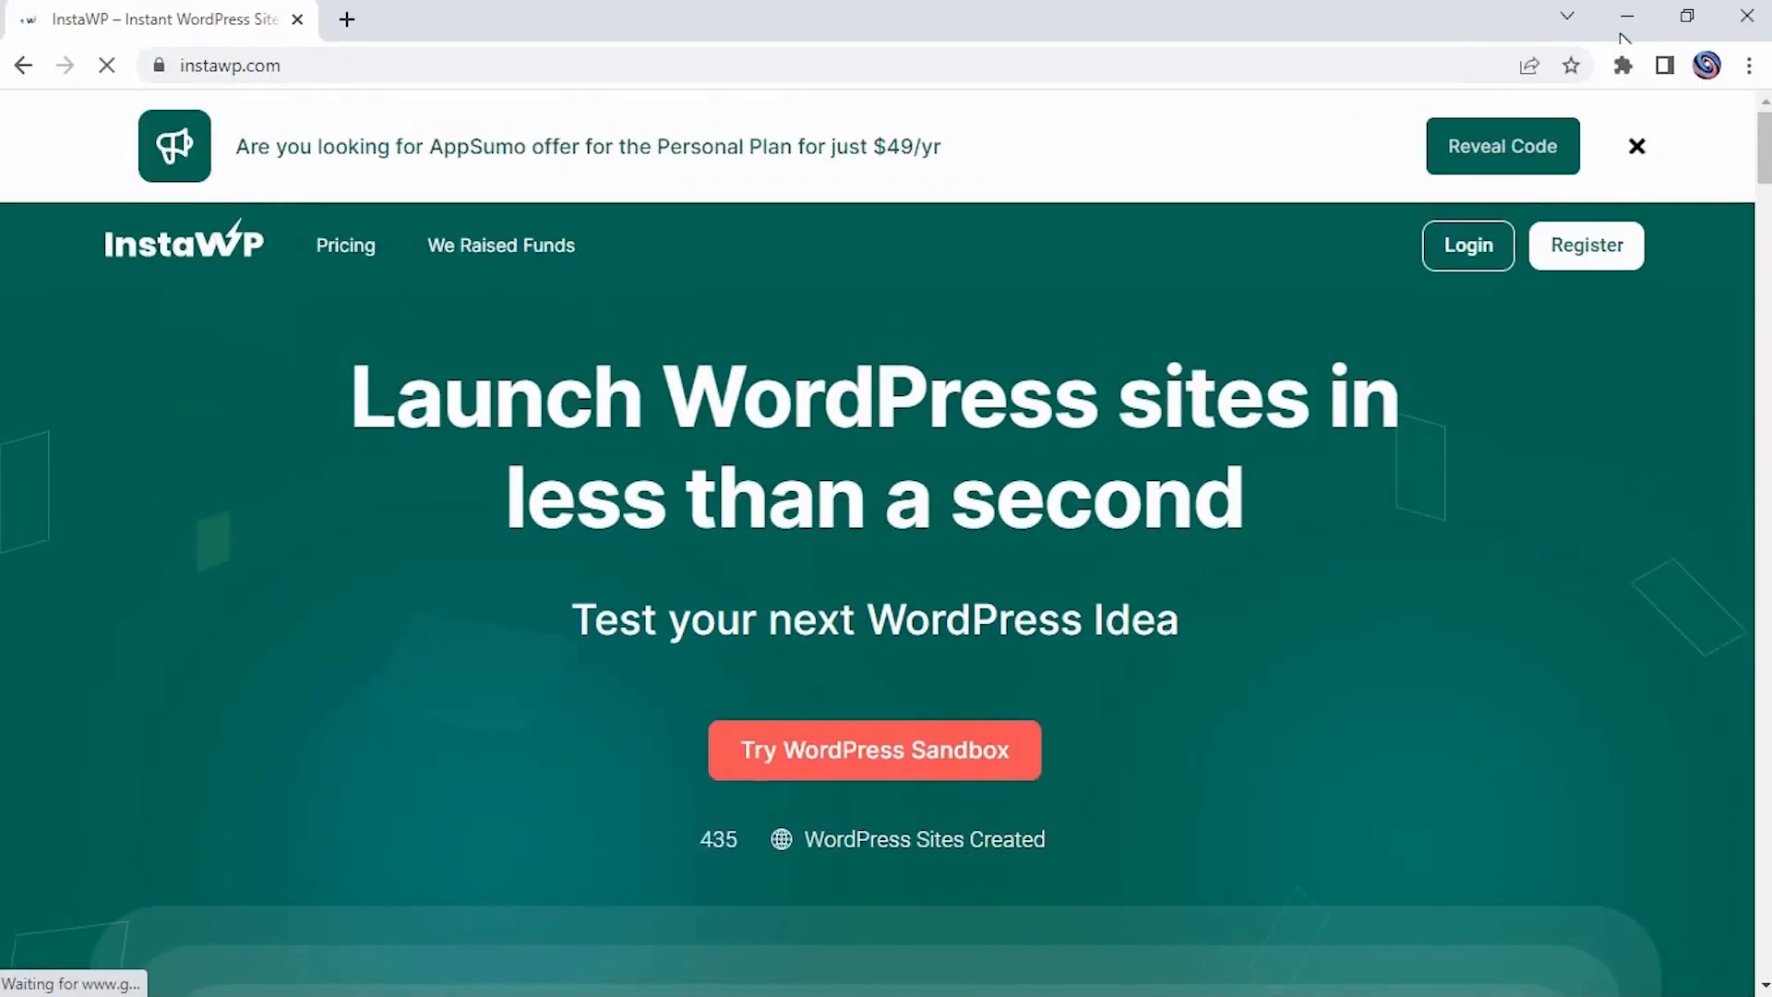
# Launch the WordPress sandbox from the InstaWP homepage and create a new site.
pyautogui.click(1639, 152)
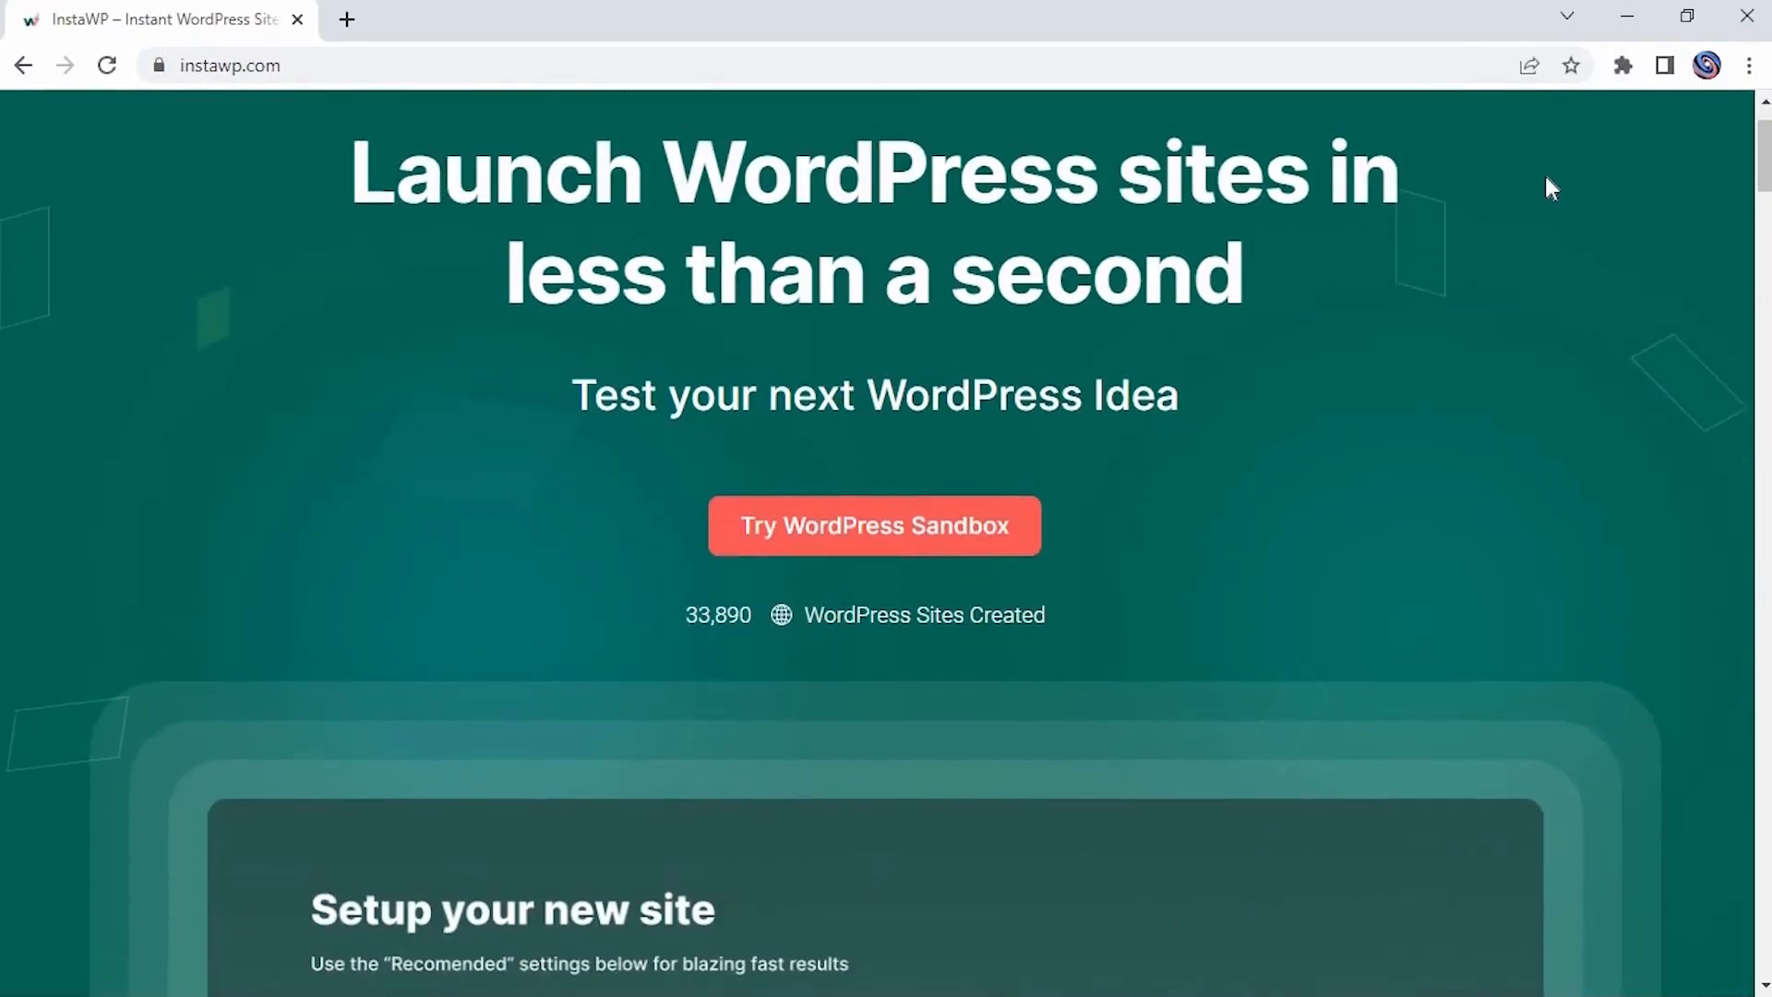
pyautogui.click(861, 533)
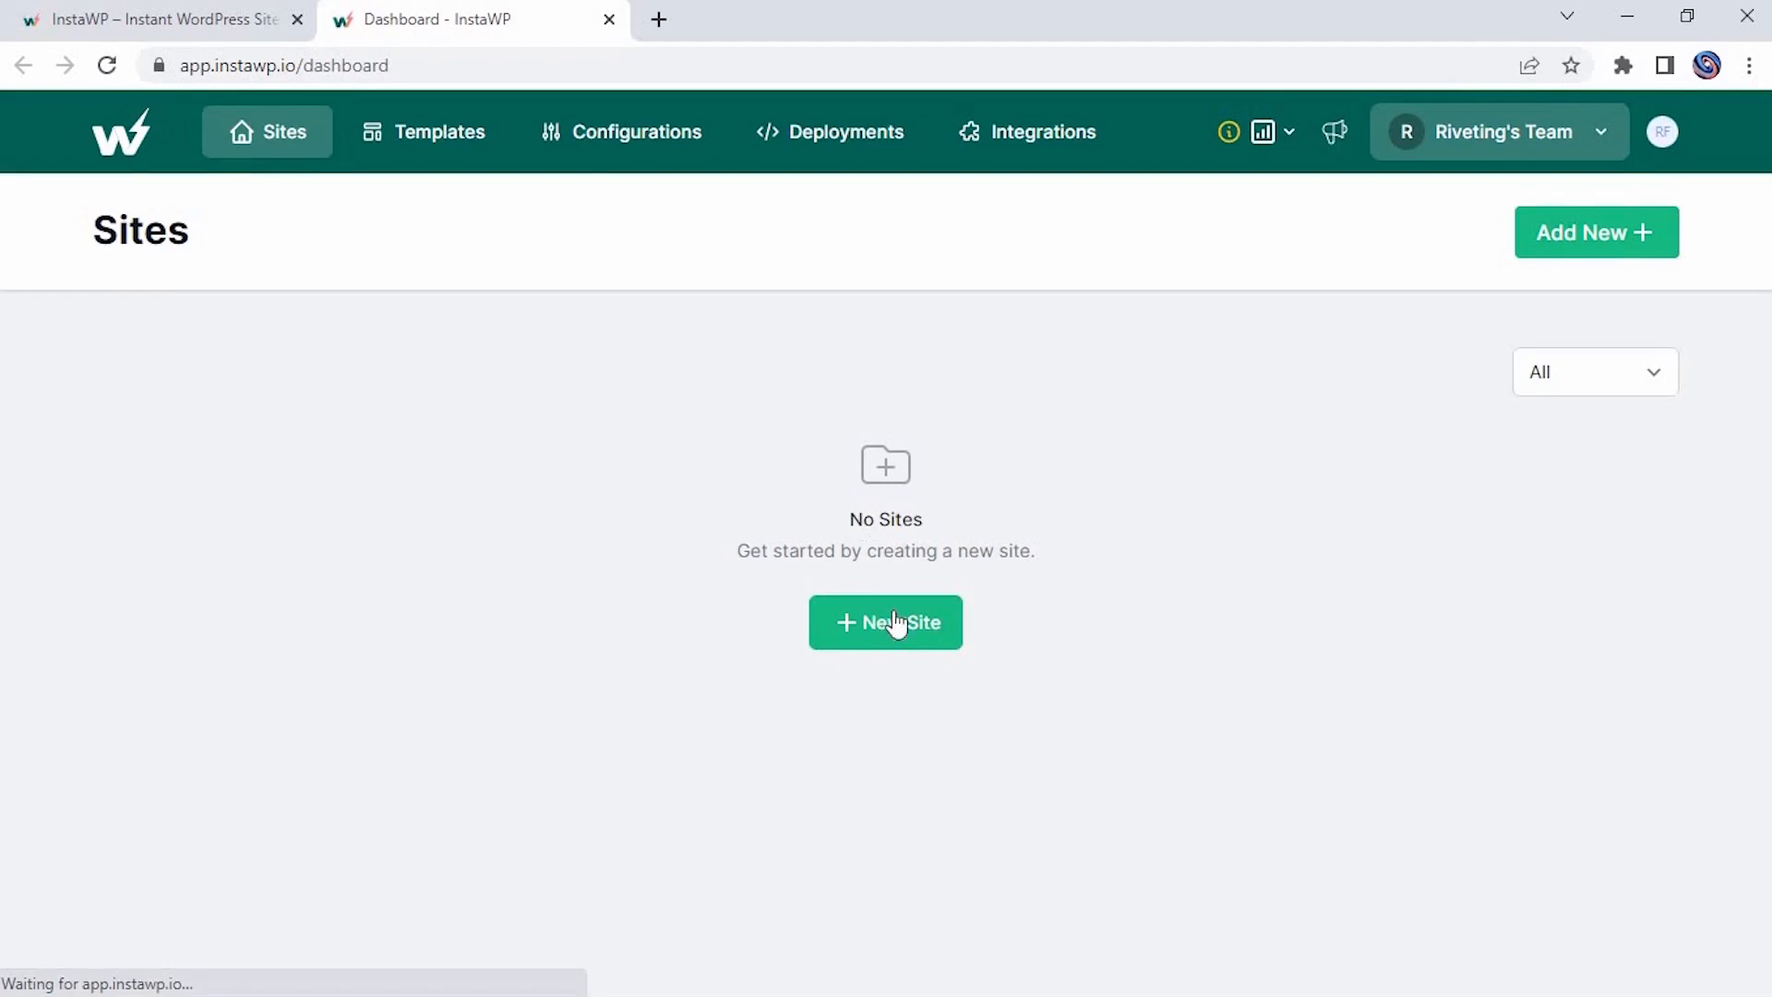
pyautogui.click(894, 623)
pyautogui.click(978, 895)
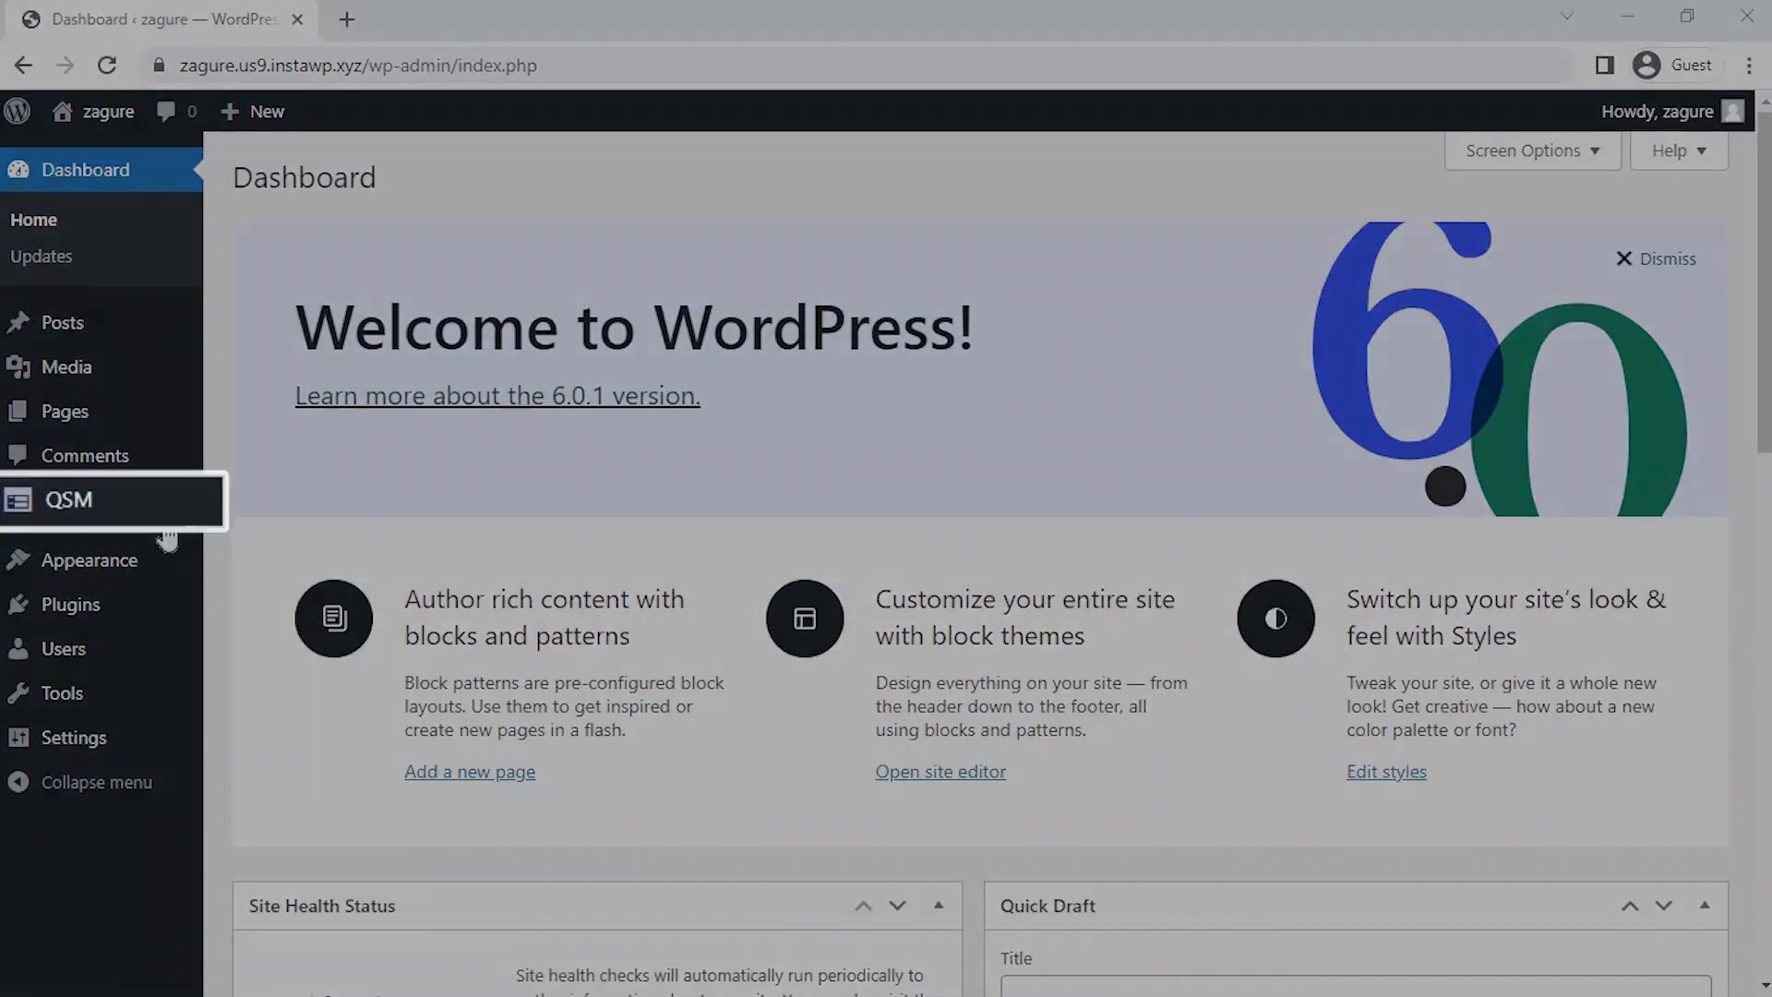
# Go to QSM's Quizzes & Surveys page and start adding a new quiz.
pyautogui.moveTo(100, 498)
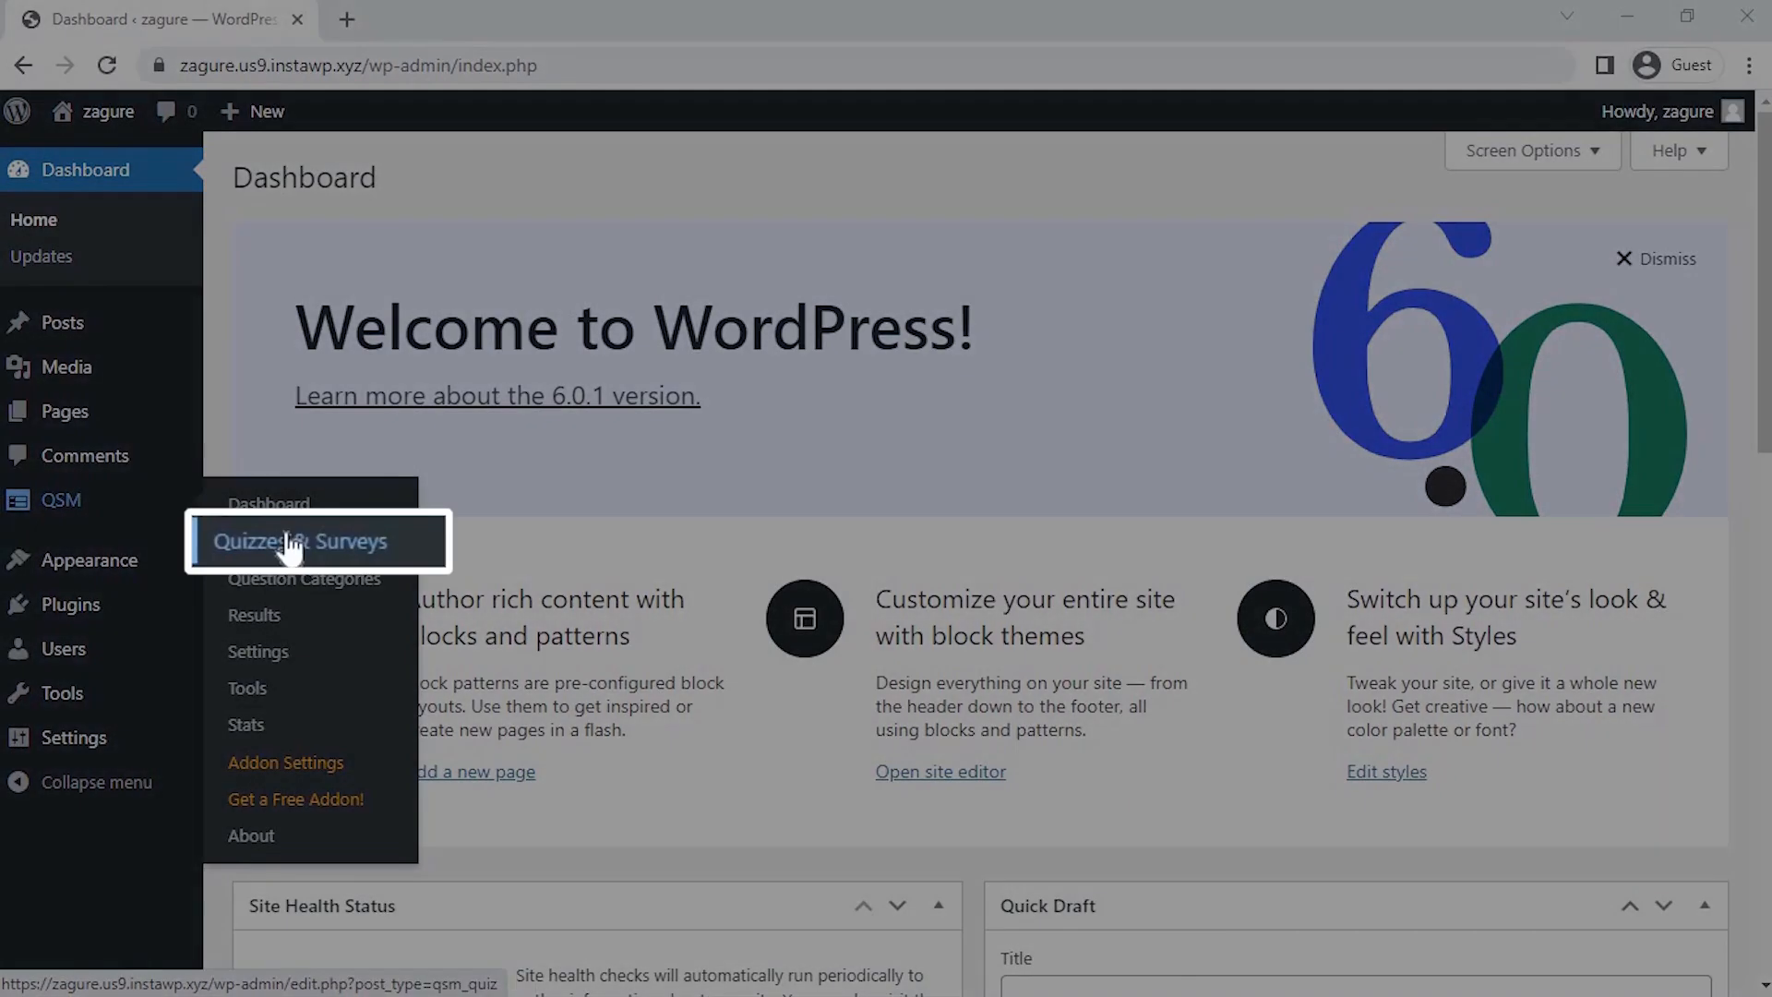
pyautogui.click(290, 543)
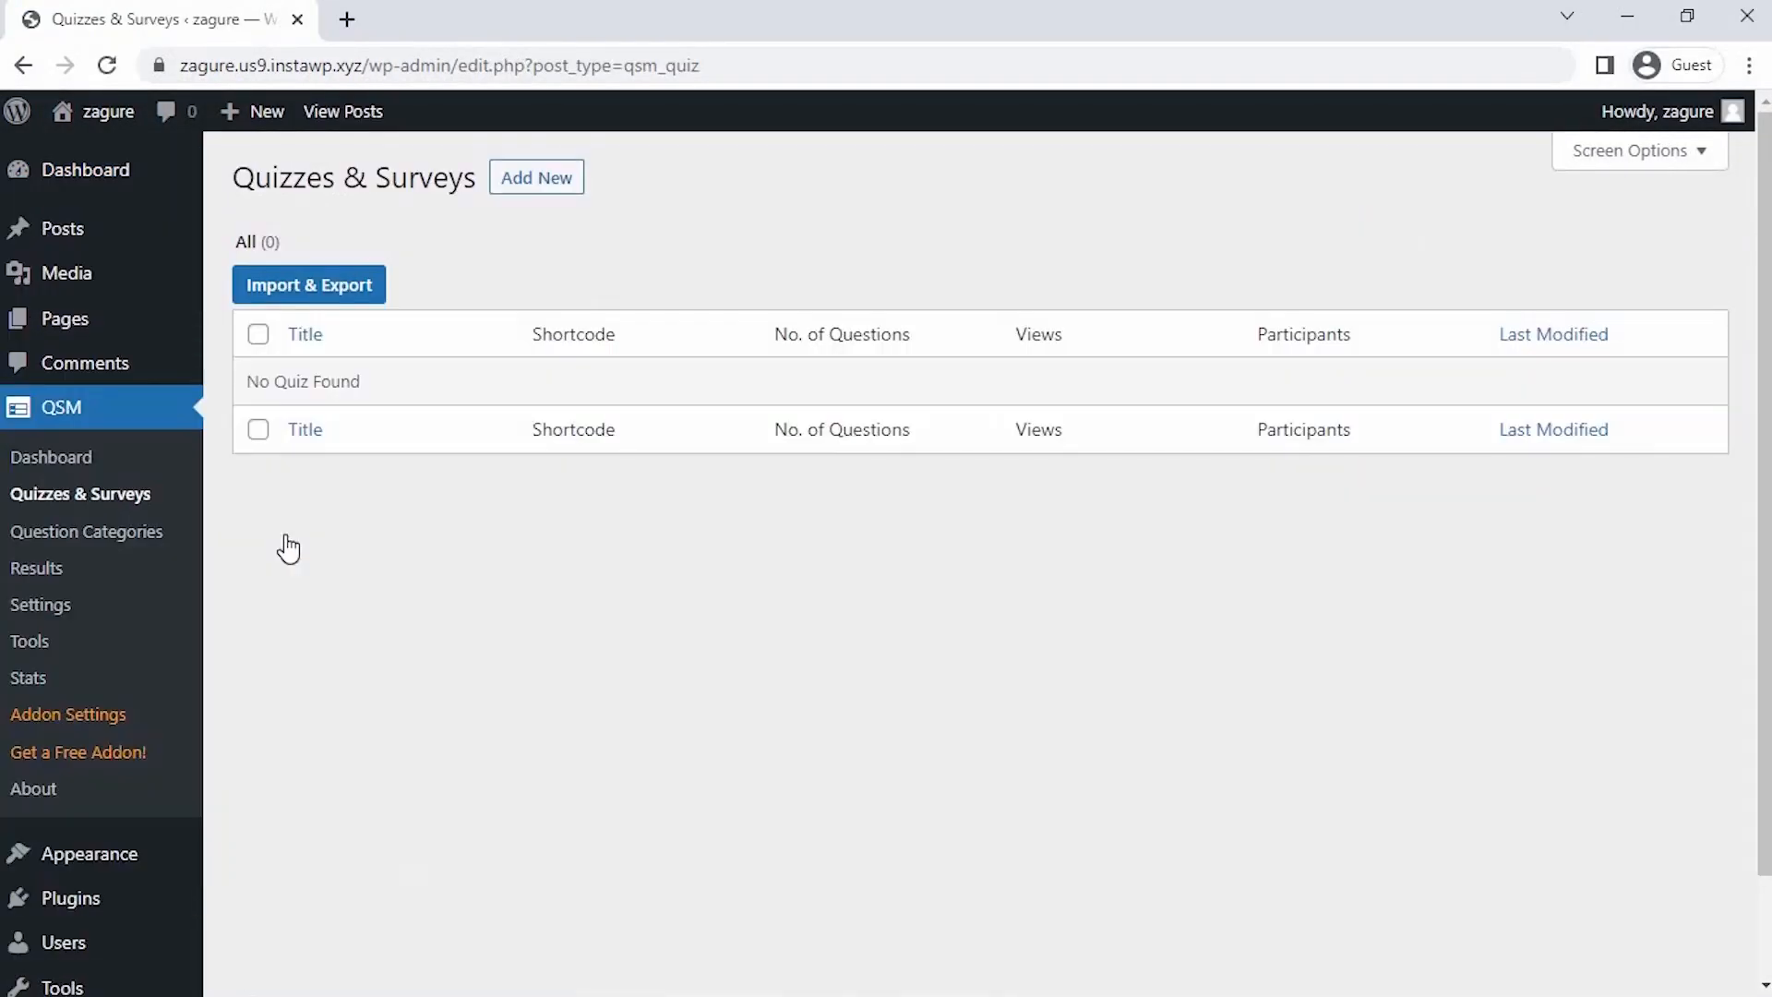
pyautogui.click(511, 181)
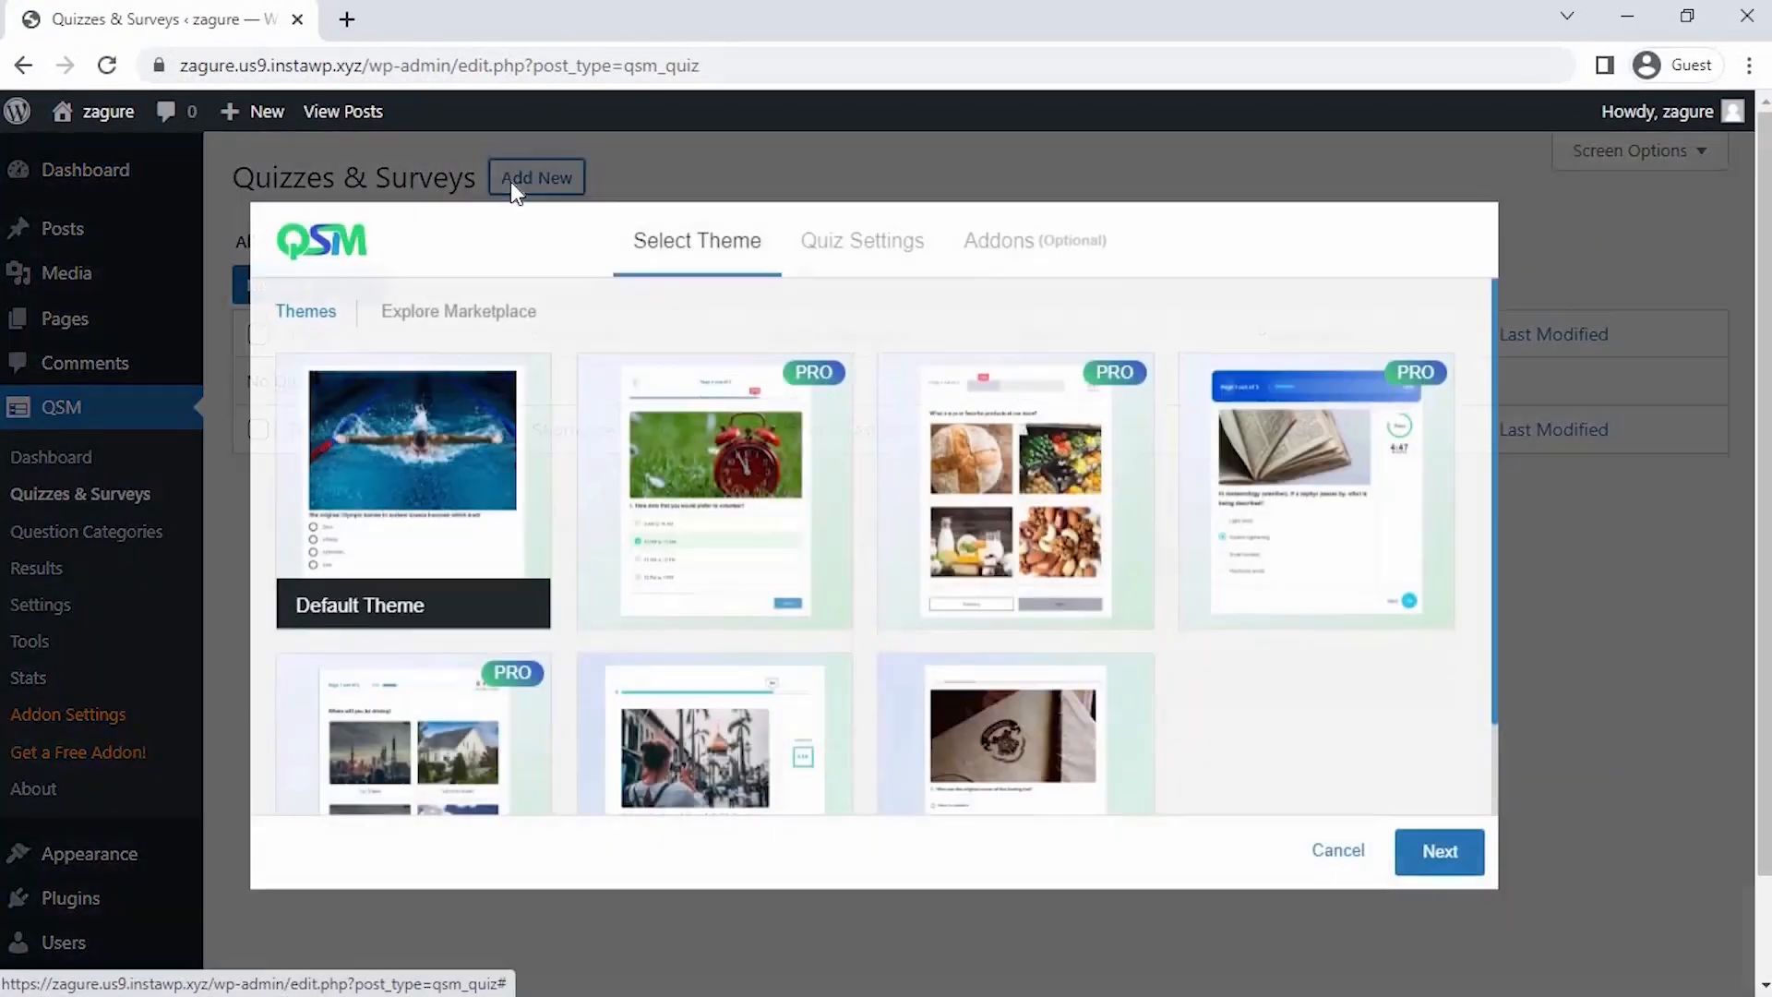
# Look through the available quiz themes and proceed to the quiz settings with the Default Theme.
pyautogui.moveTo(468, 495)
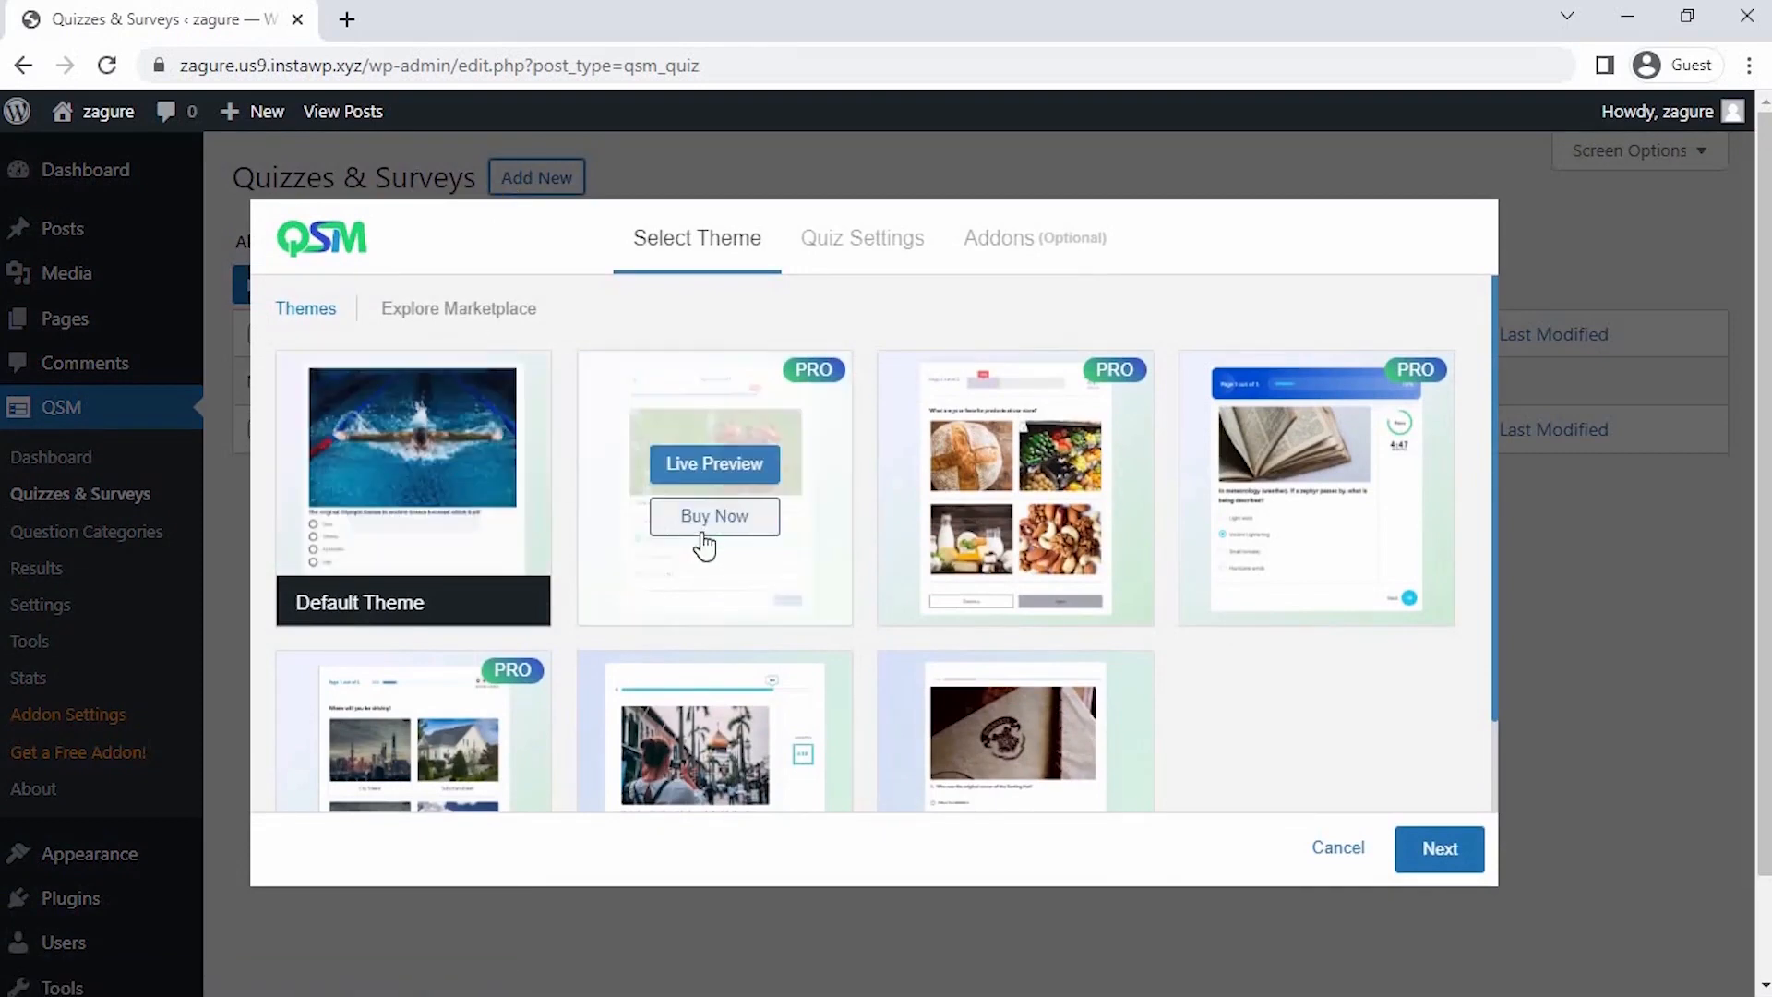
pyautogui.moveTo(981, 543)
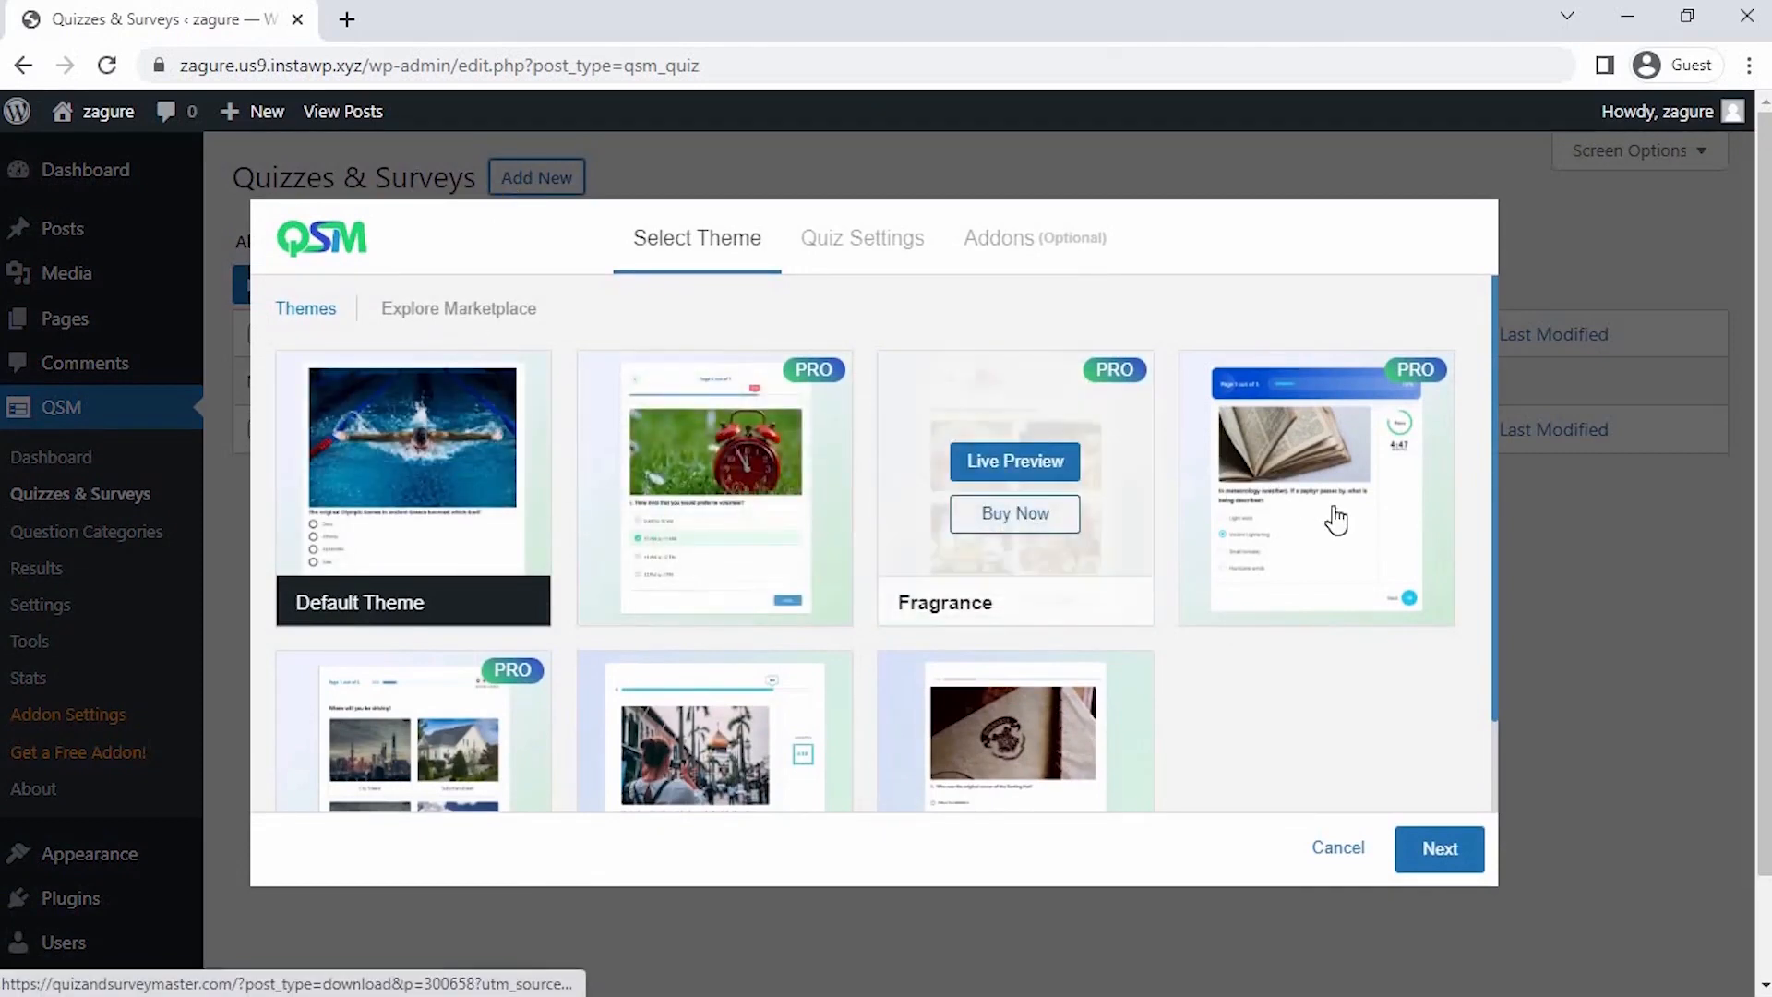
pyautogui.moveTo(1337, 515)
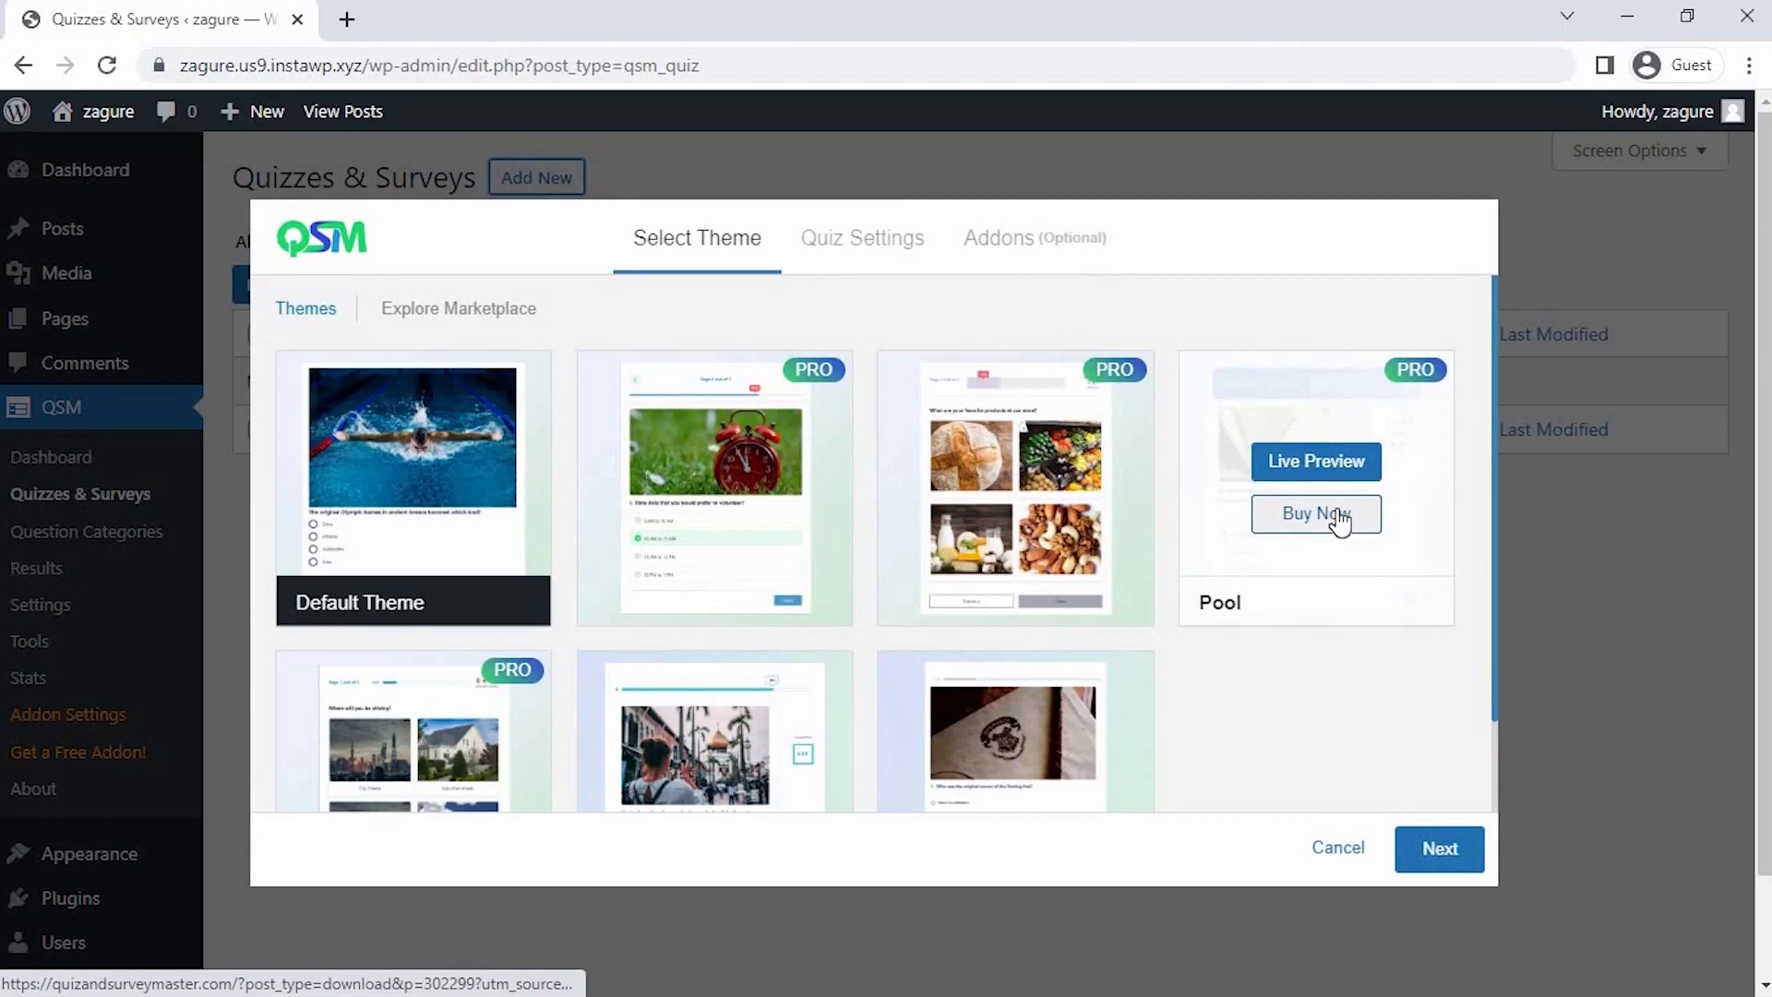
pyautogui.scroll(-2, 1337, 515)
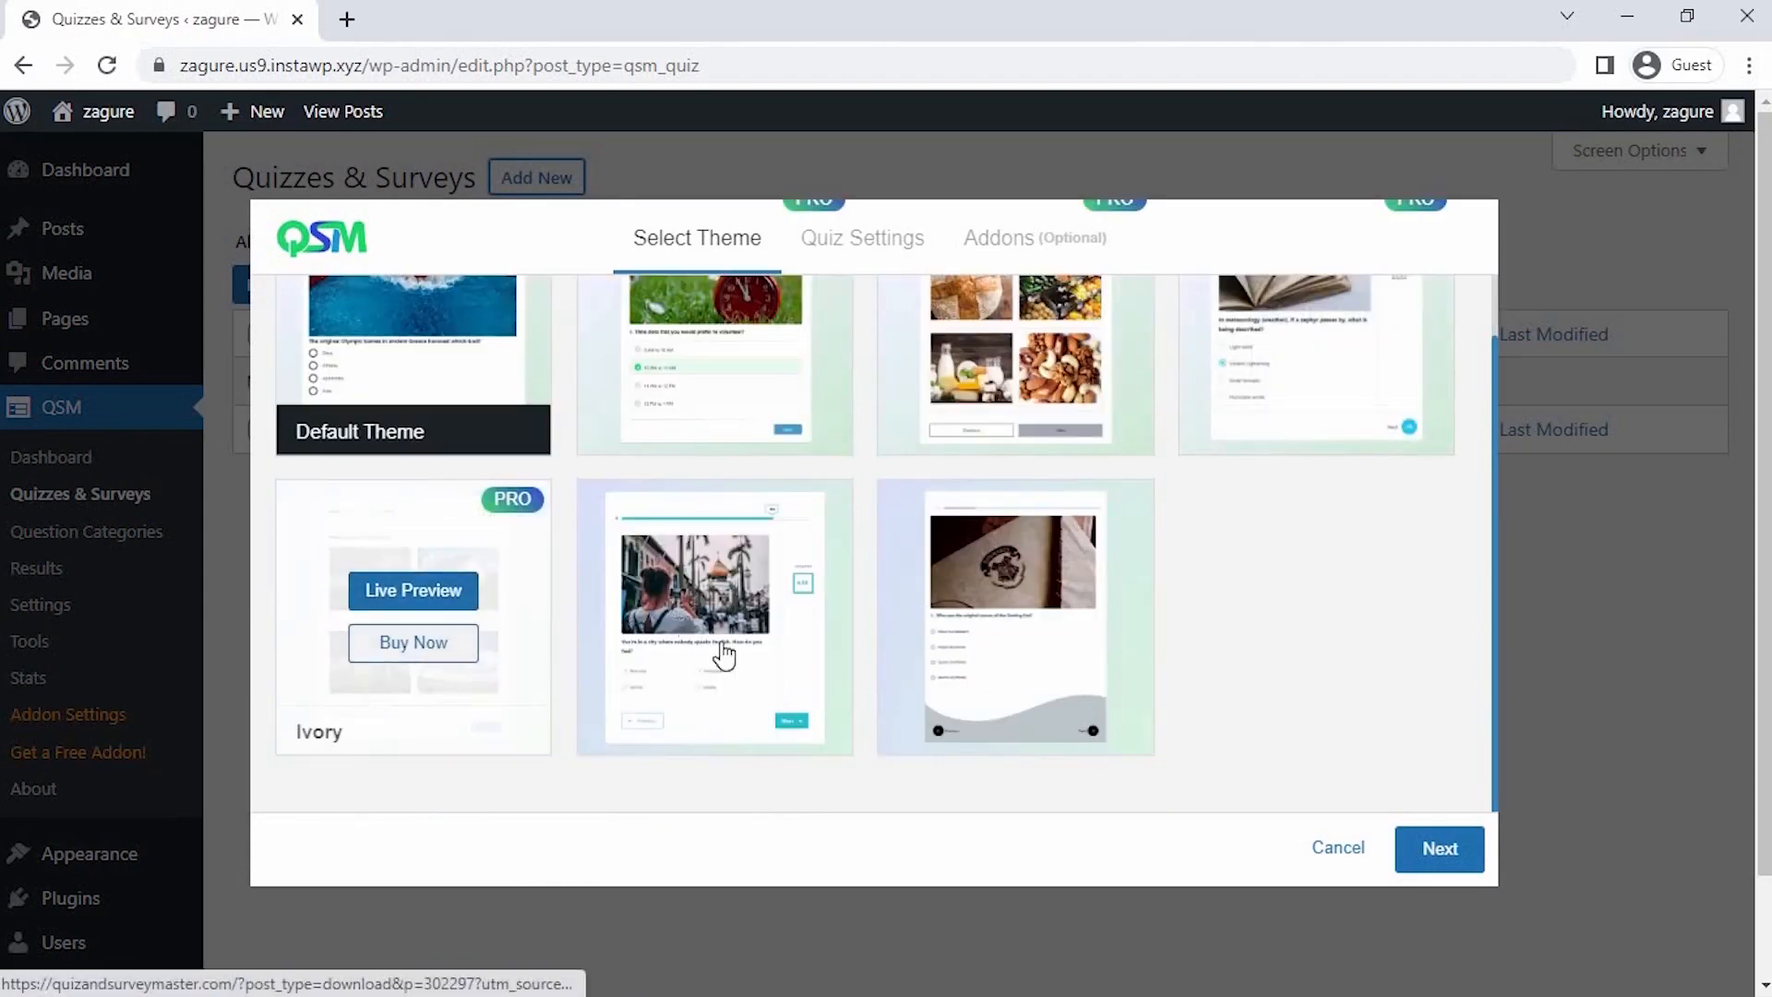
pyautogui.moveTo(1009, 661)
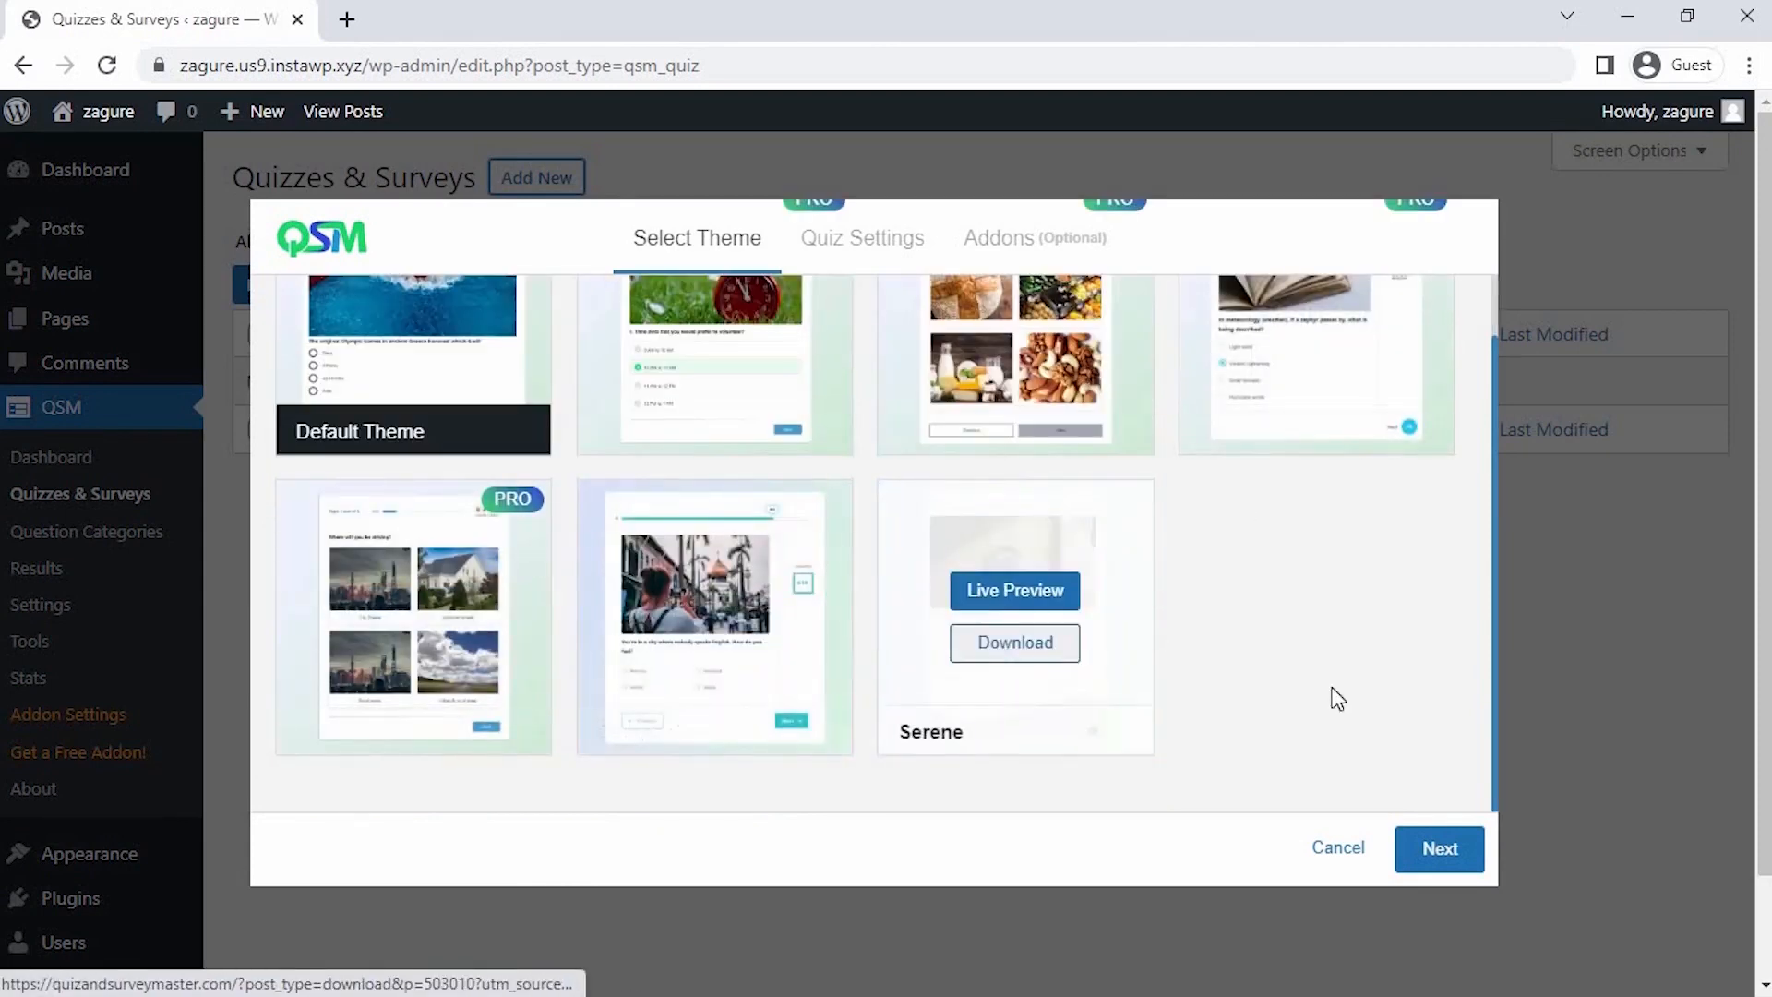
pyautogui.click(1425, 854)
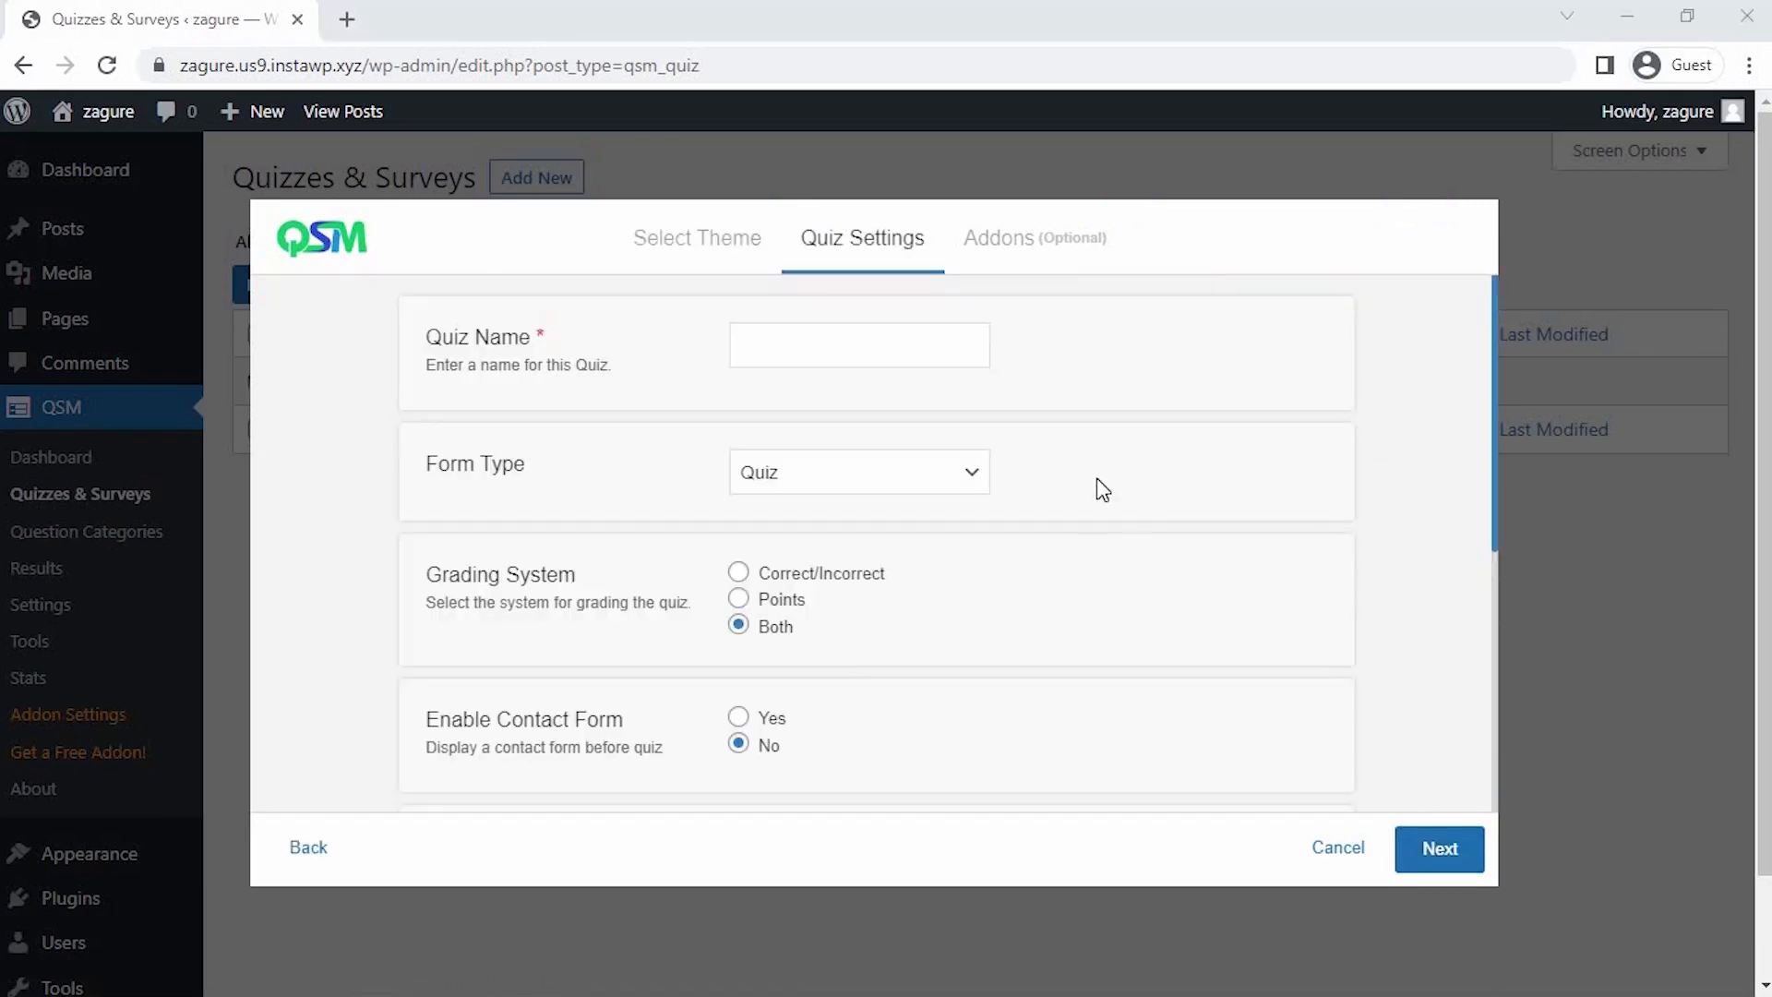
# Name the quiz "Star Wars Quiz" and choose Quiz as its form type.
pyautogui.click(777, 347)
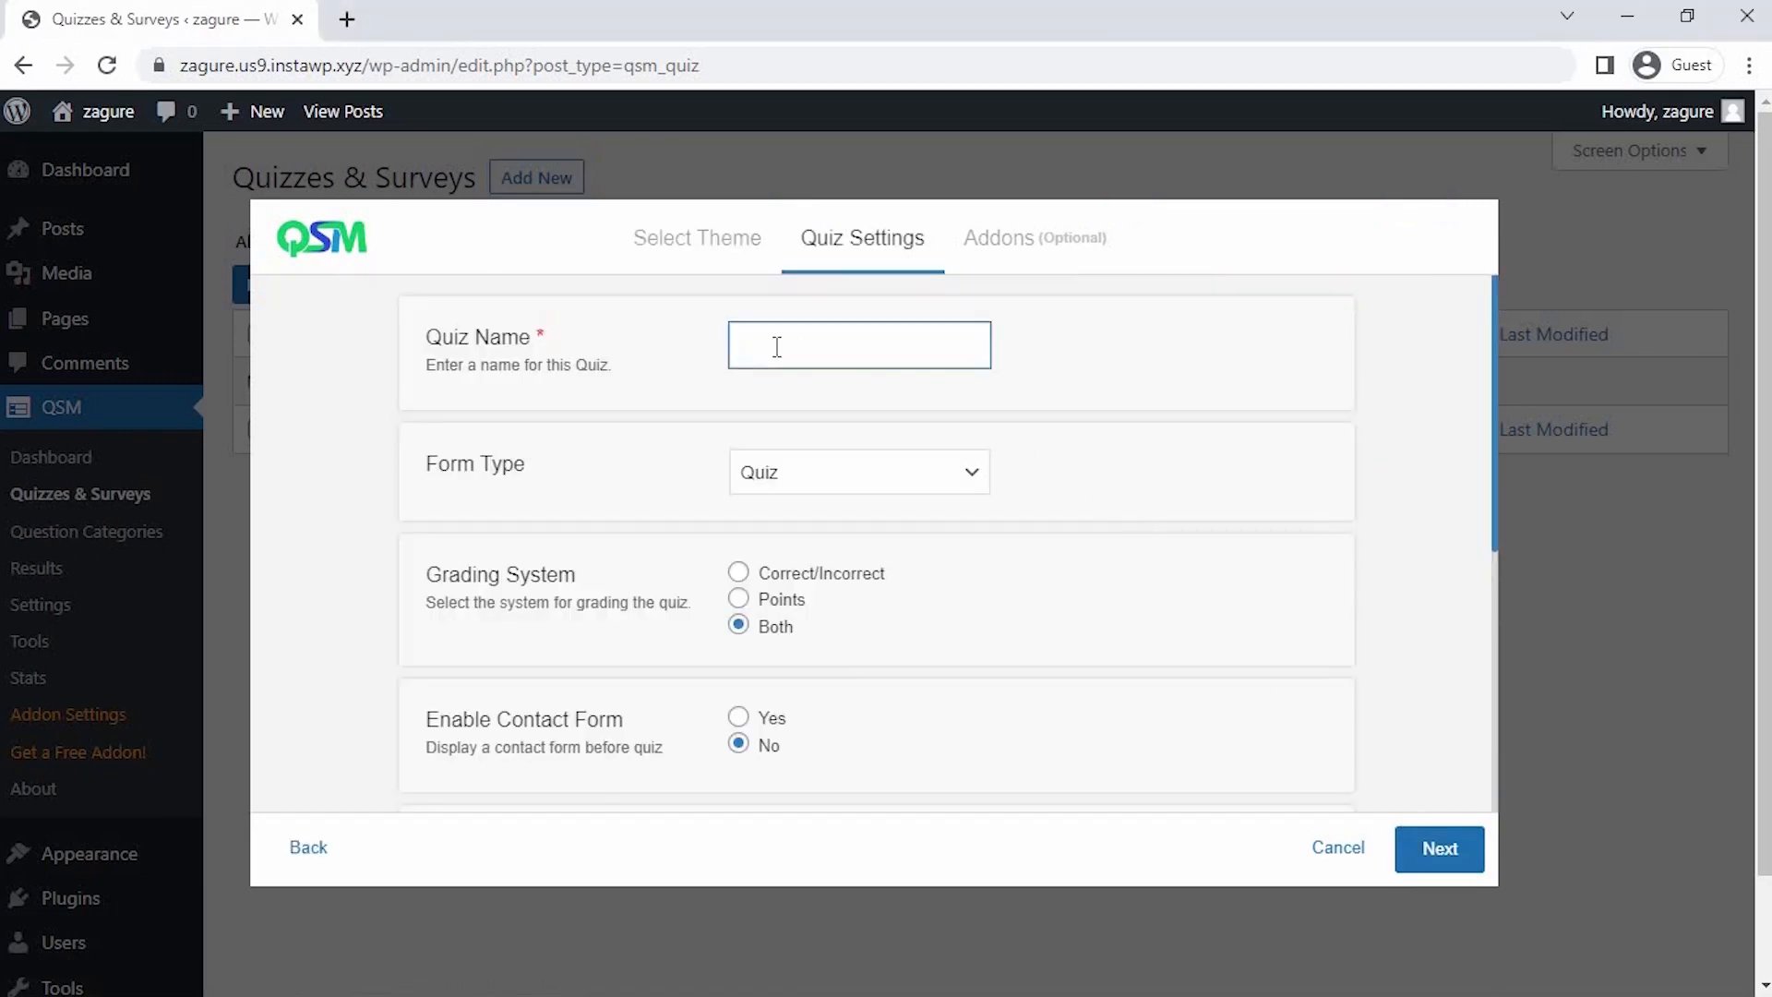
pyautogui.write('Star Wars Quiz')
pyautogui.click(840, 475)
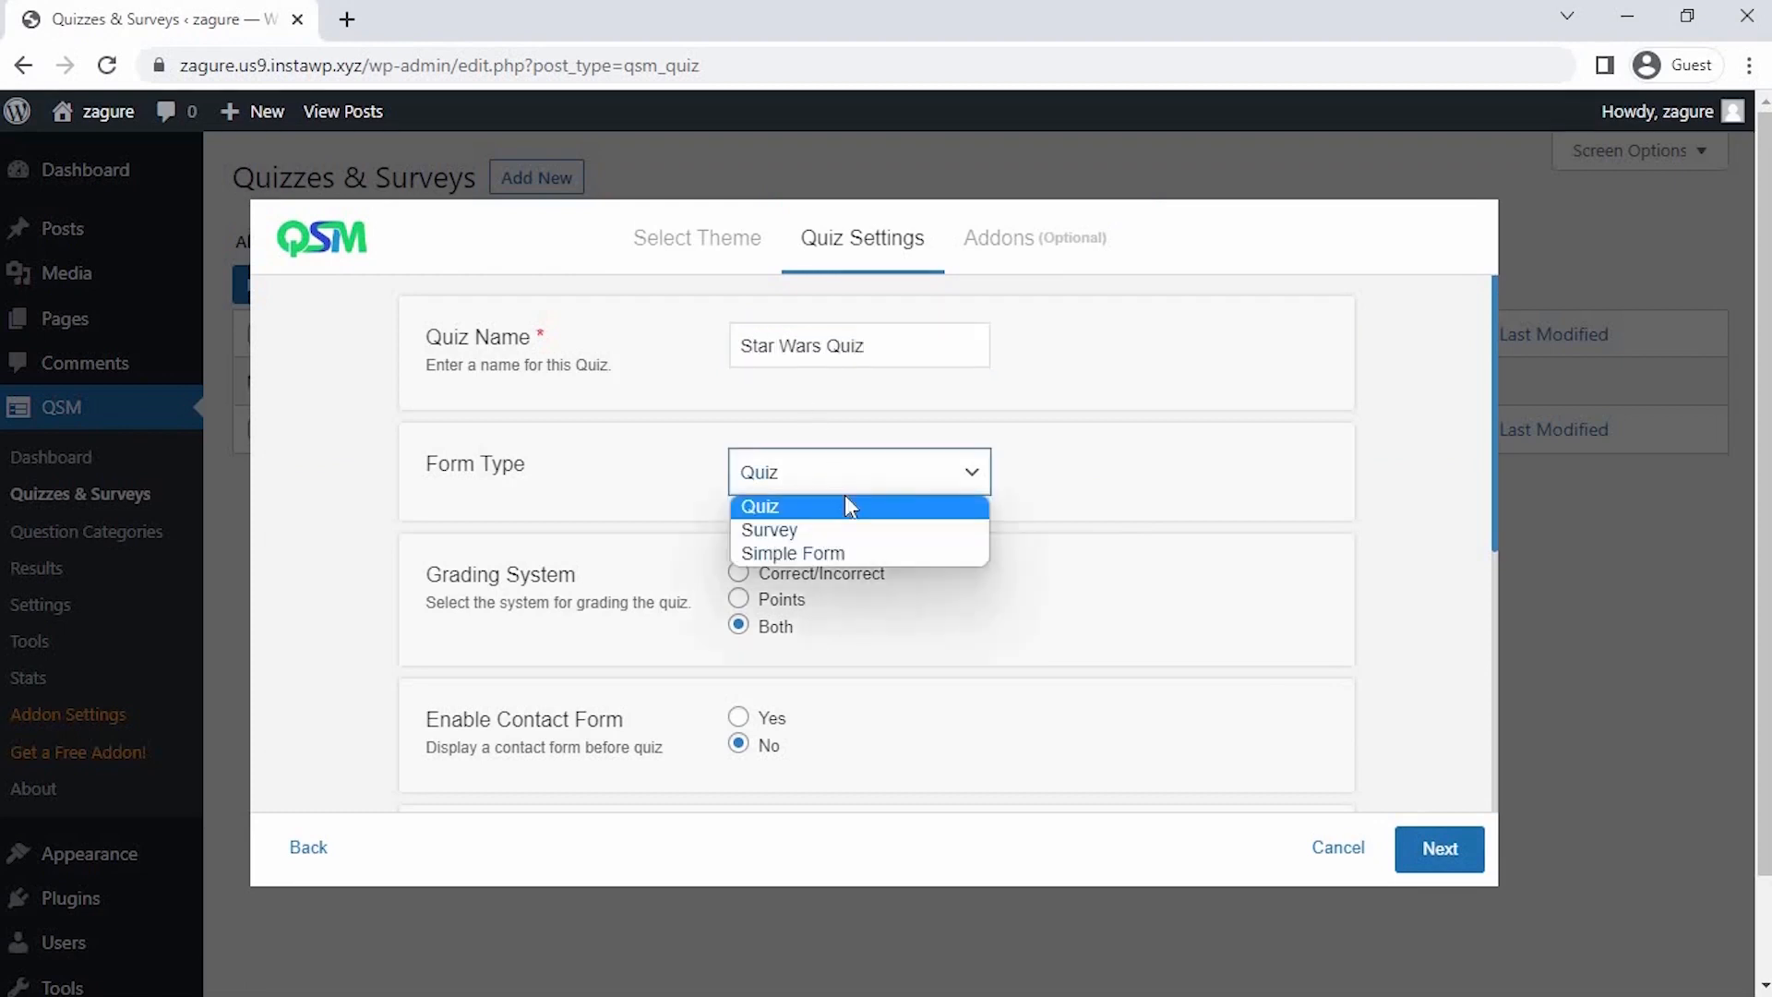
pyautogui.click(849, 506)
# Set the quiz's time limit to 3 minutes and Require User Login to No.
pyautogui.scroll(-1, 852, 509)
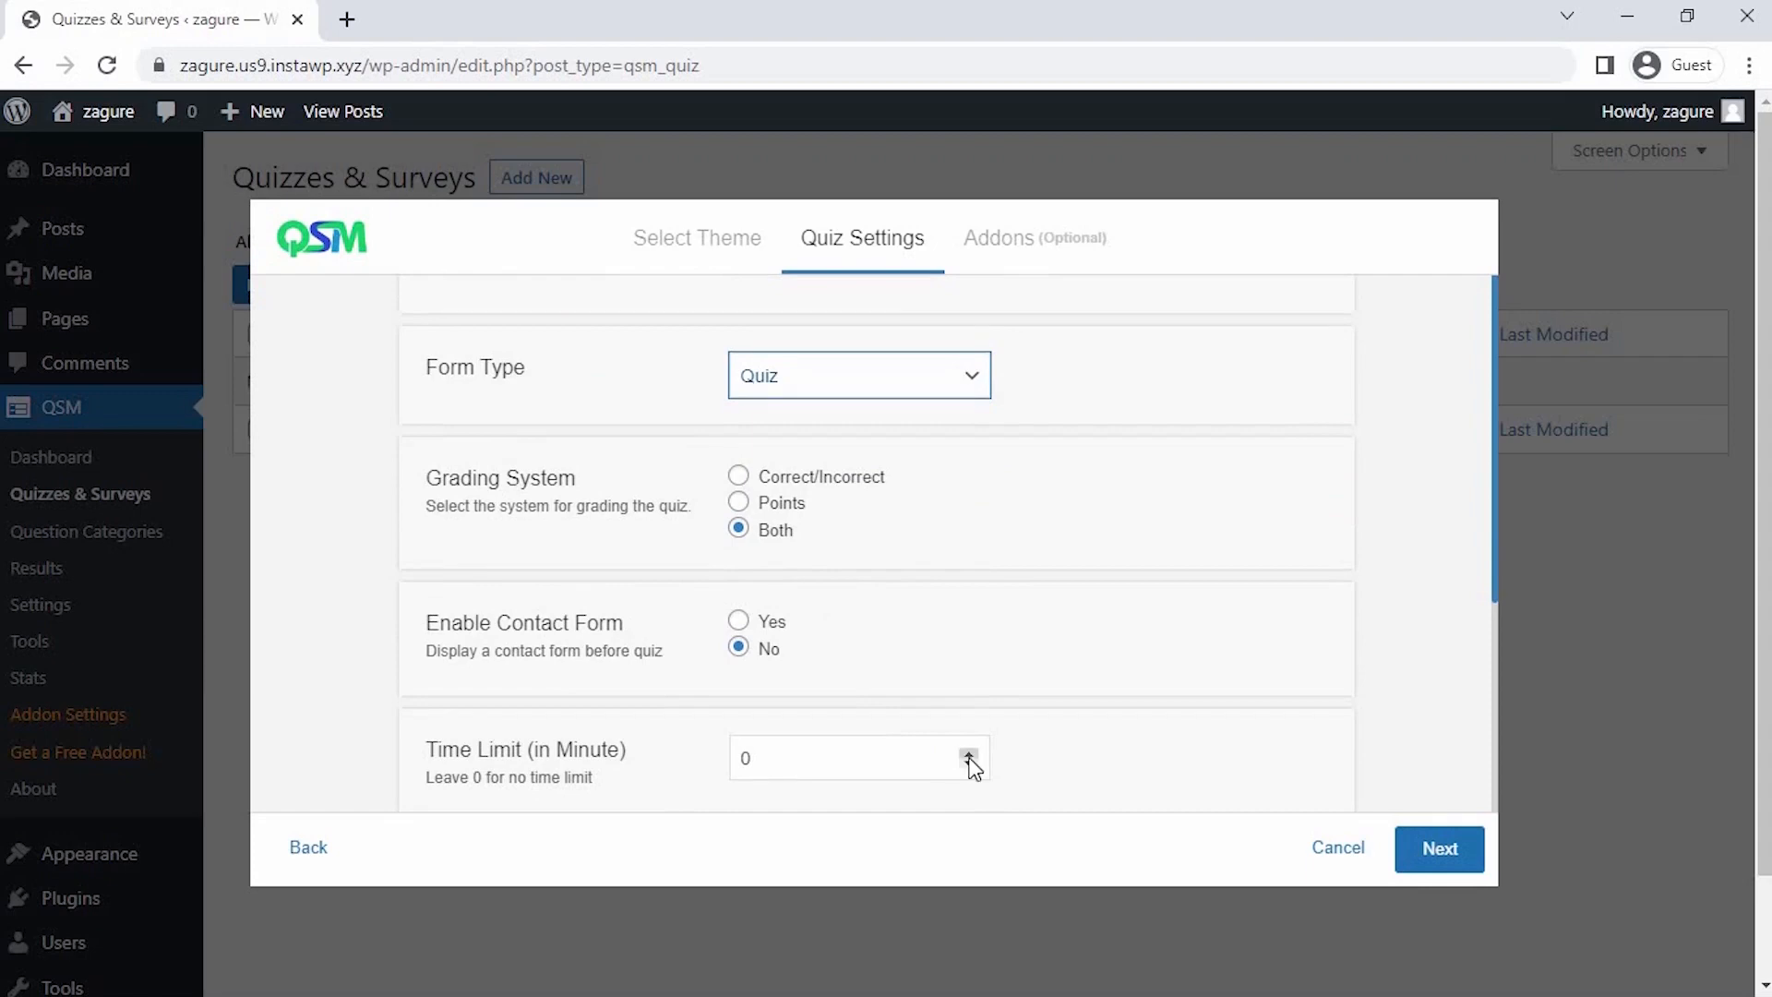
pyautogui.doubleClick(969, 757)
pyautogui.click(1061, 754)
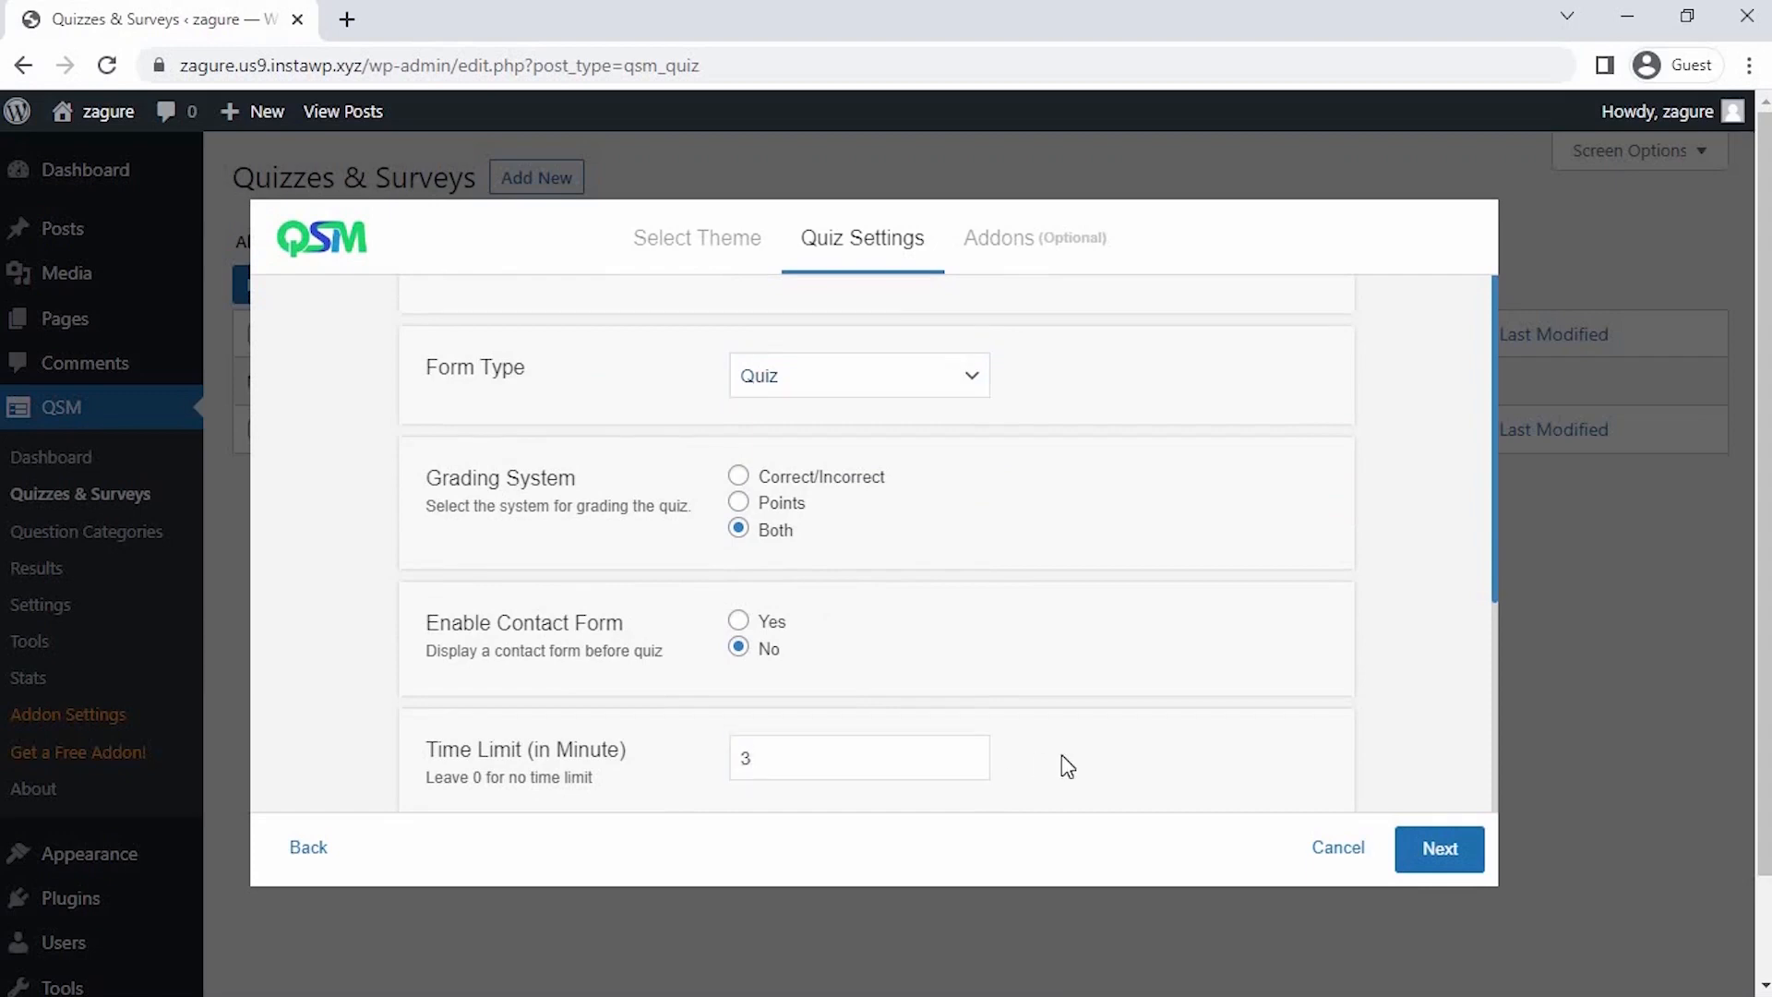
pyautogui.scroll(-2, 1061, 755)
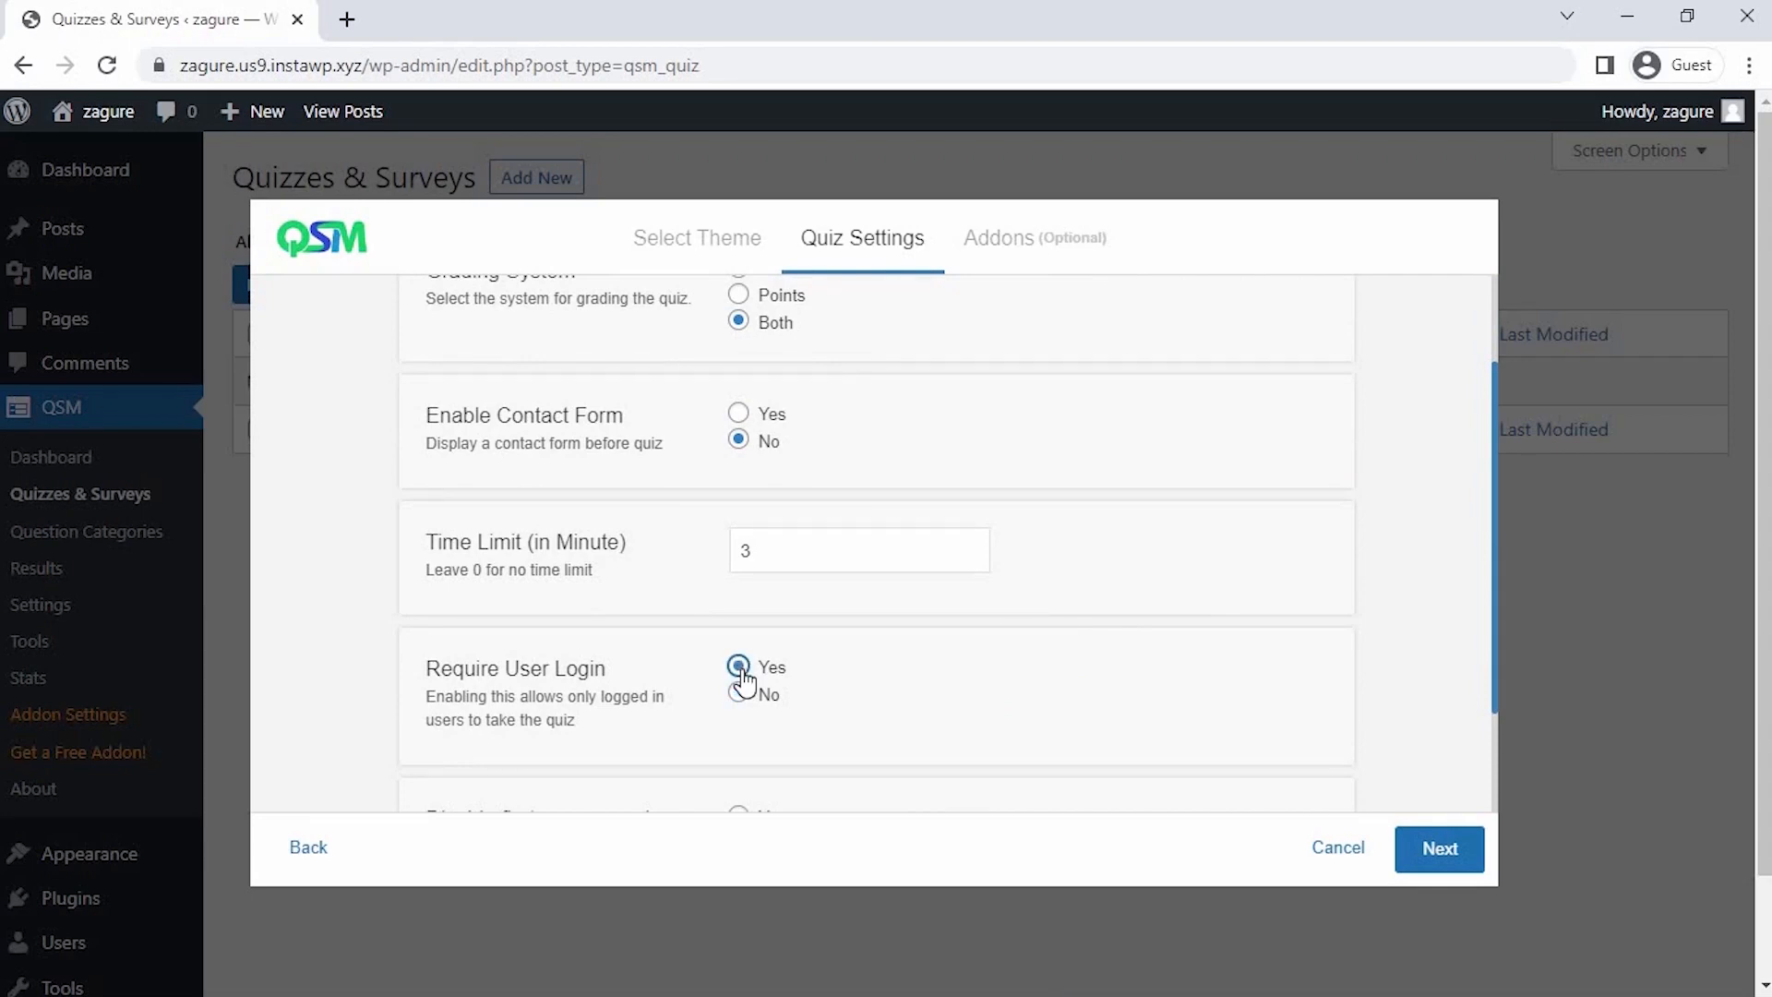
pyautogui.click(739, 694)
pyautogui.scroll(-3, 739, 699)
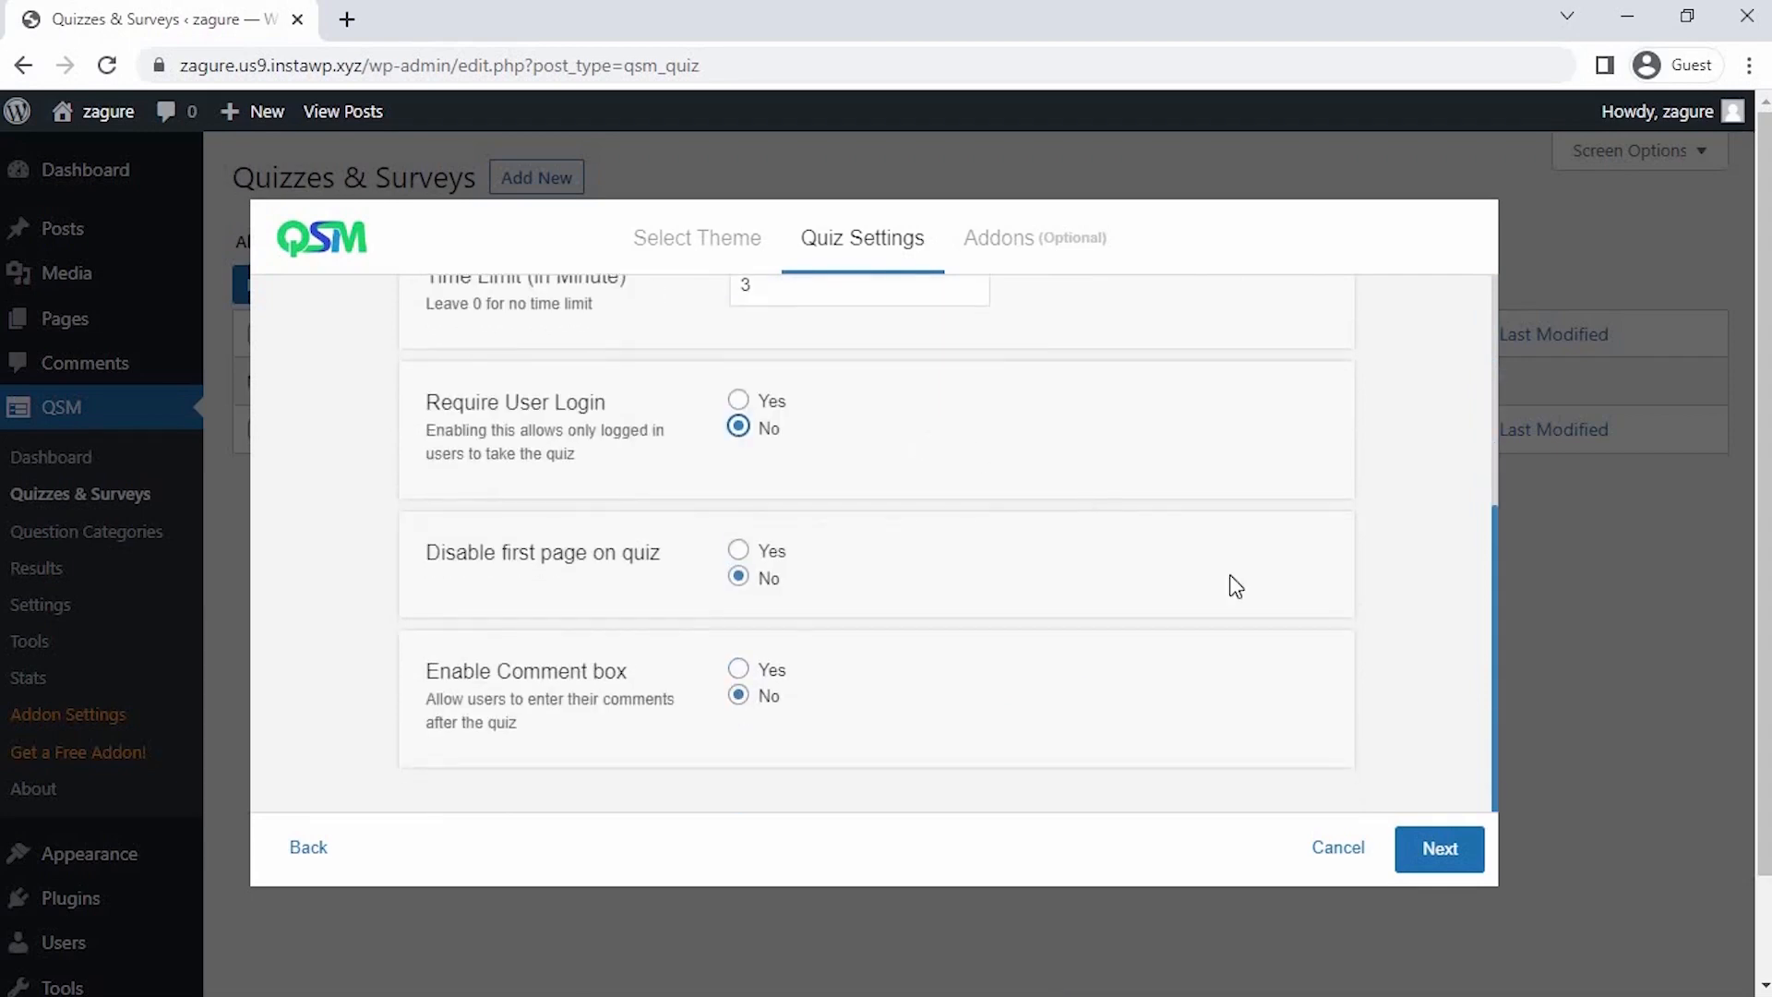
# Review the optional addons and create the quiz without selecting any of them.
pyautogui.click(1446, 859)
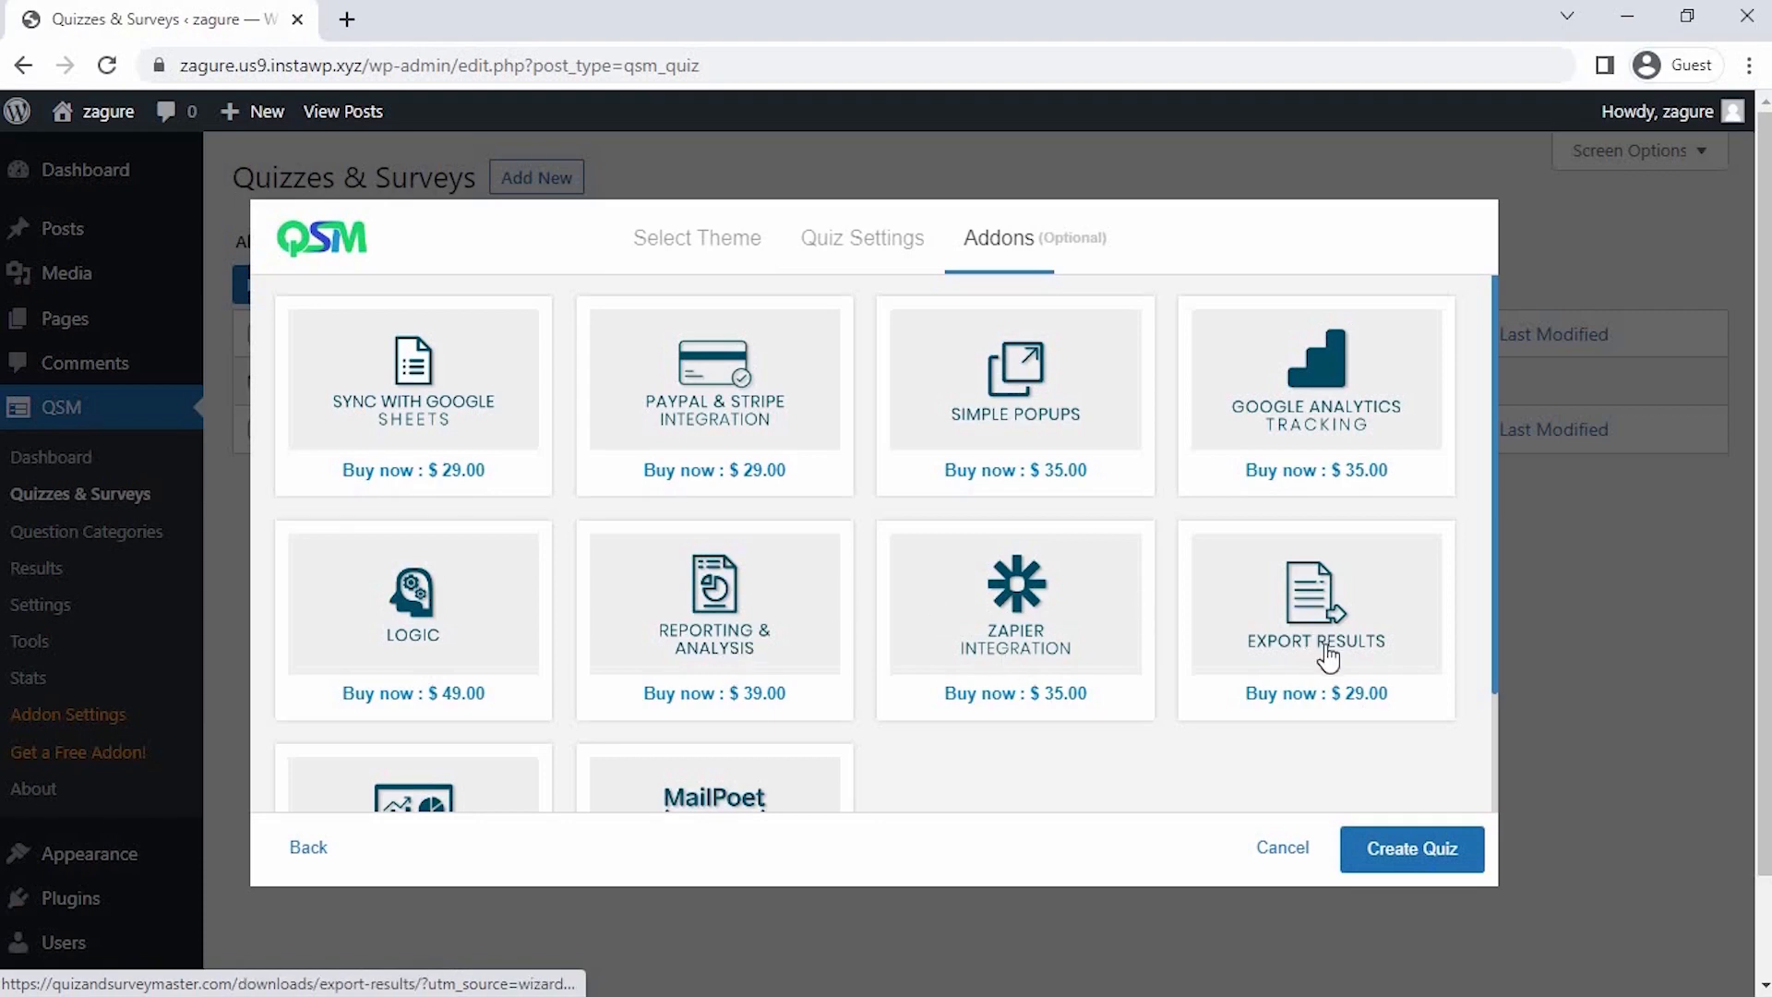
pyautogui.scroll(-3, 1327, 657)
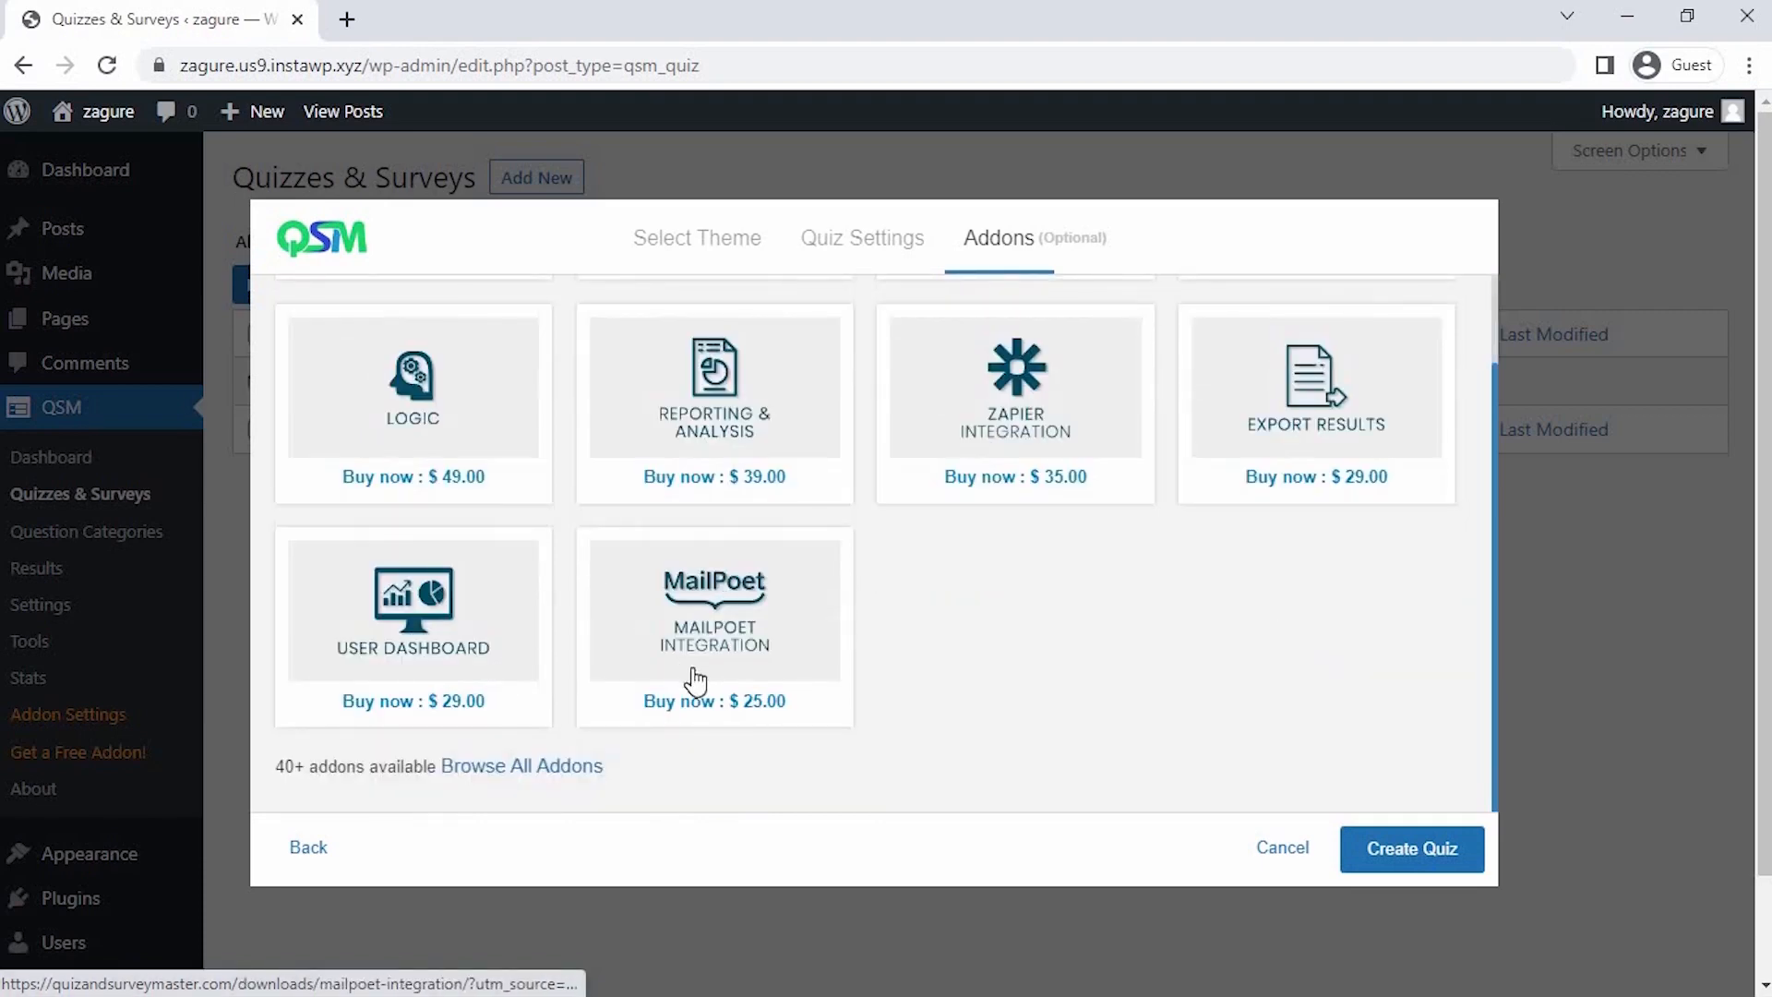
pyautogui.click(1377, 849)
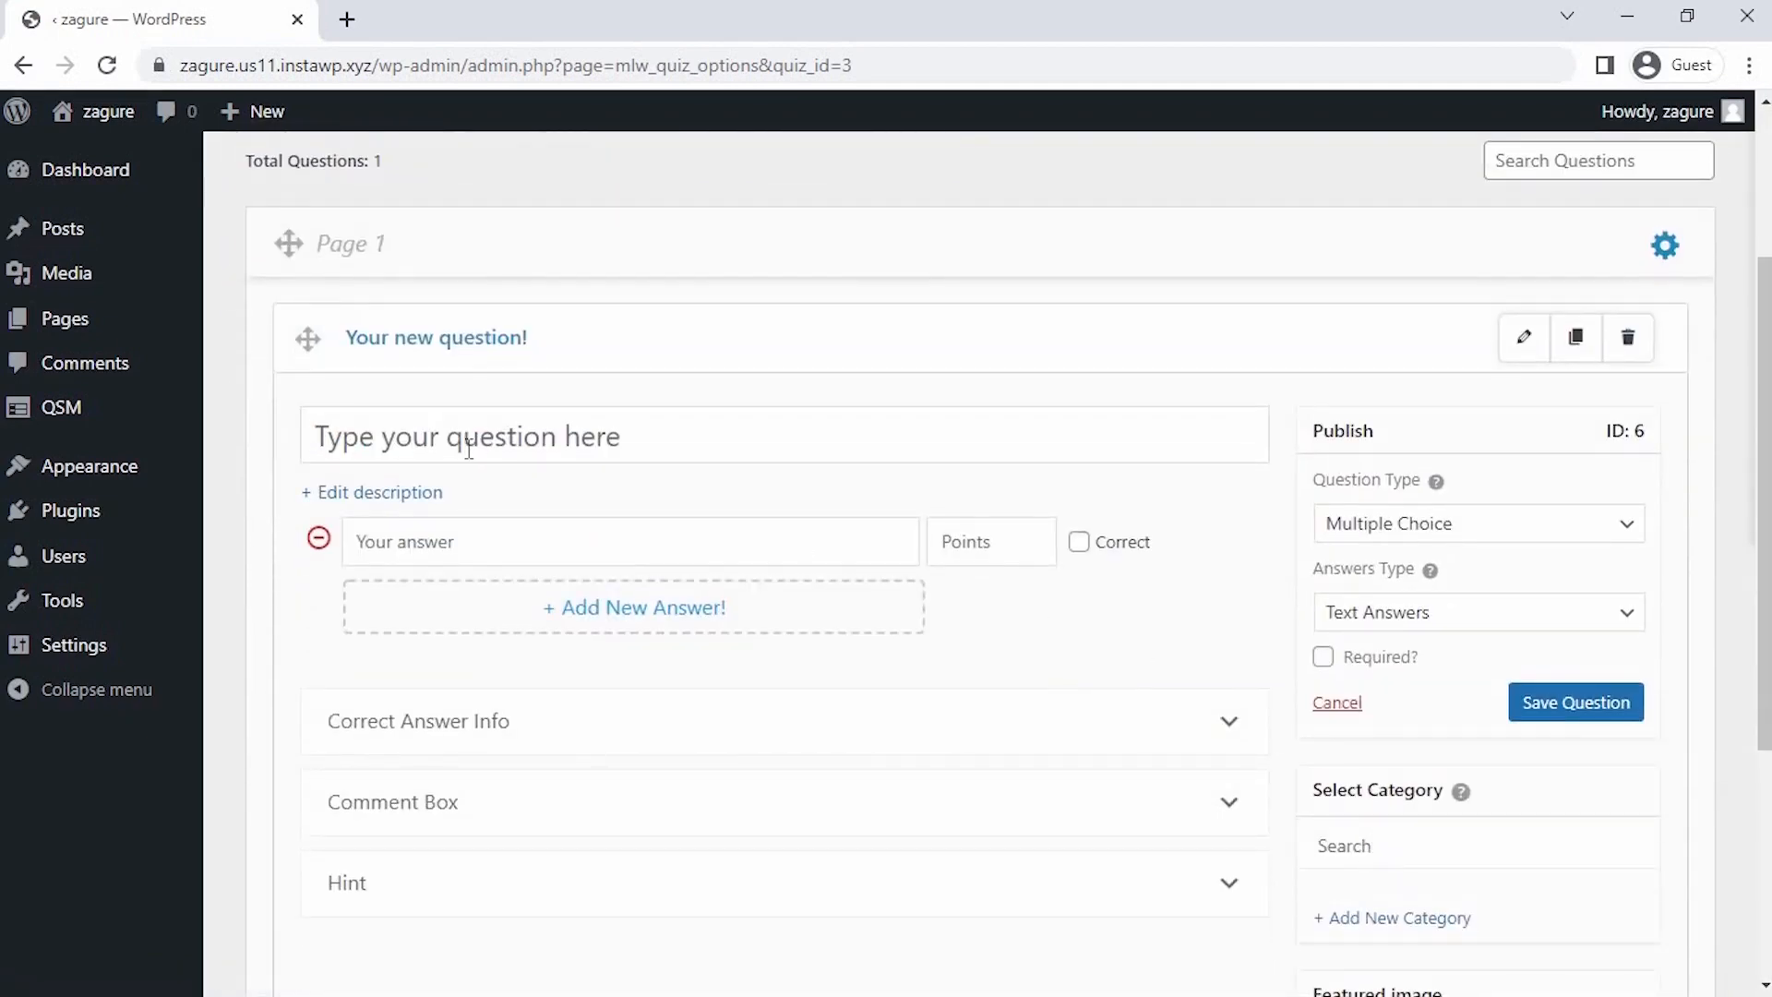
# Enter "I love you .....", including the quotation marks, as the text of the first question.
pyautogui.write('I lov')
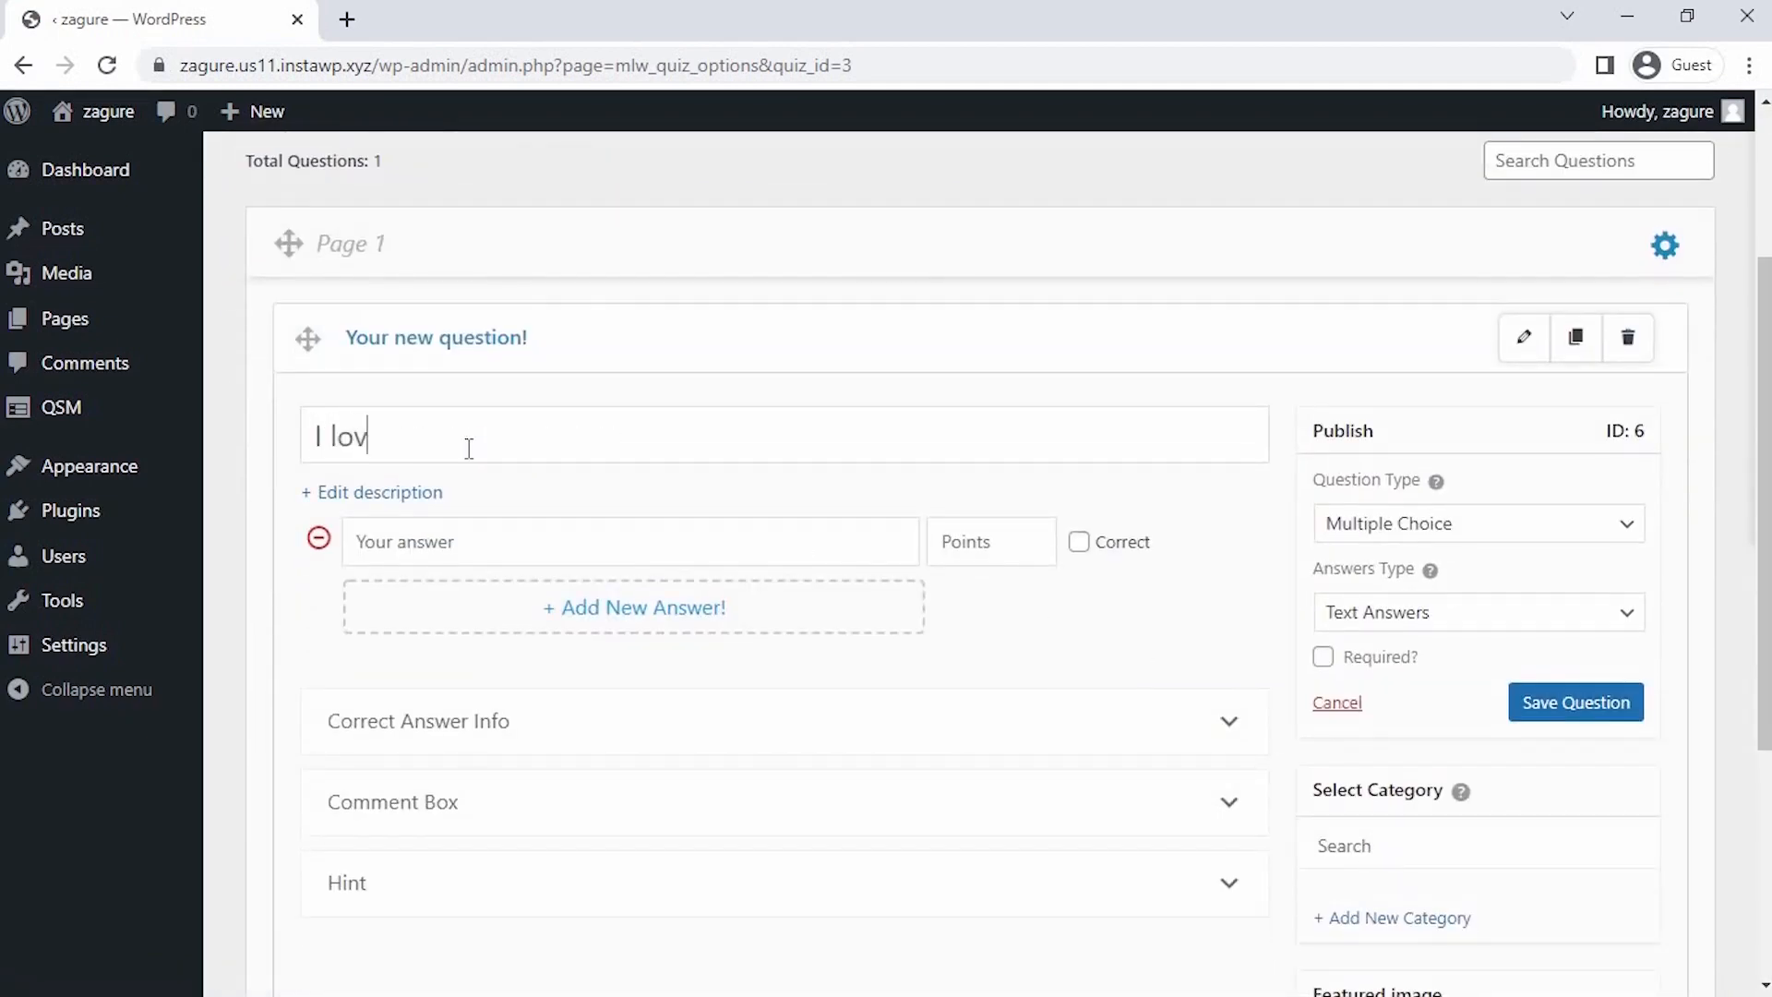
pyautogui.write('e you ....."')
pyautogui.press('Home')
pyautogui.write('"')
# Add the description "Finish the Sentence:" to the question and color its text dark blue.
pyautogui.click(372, 494)
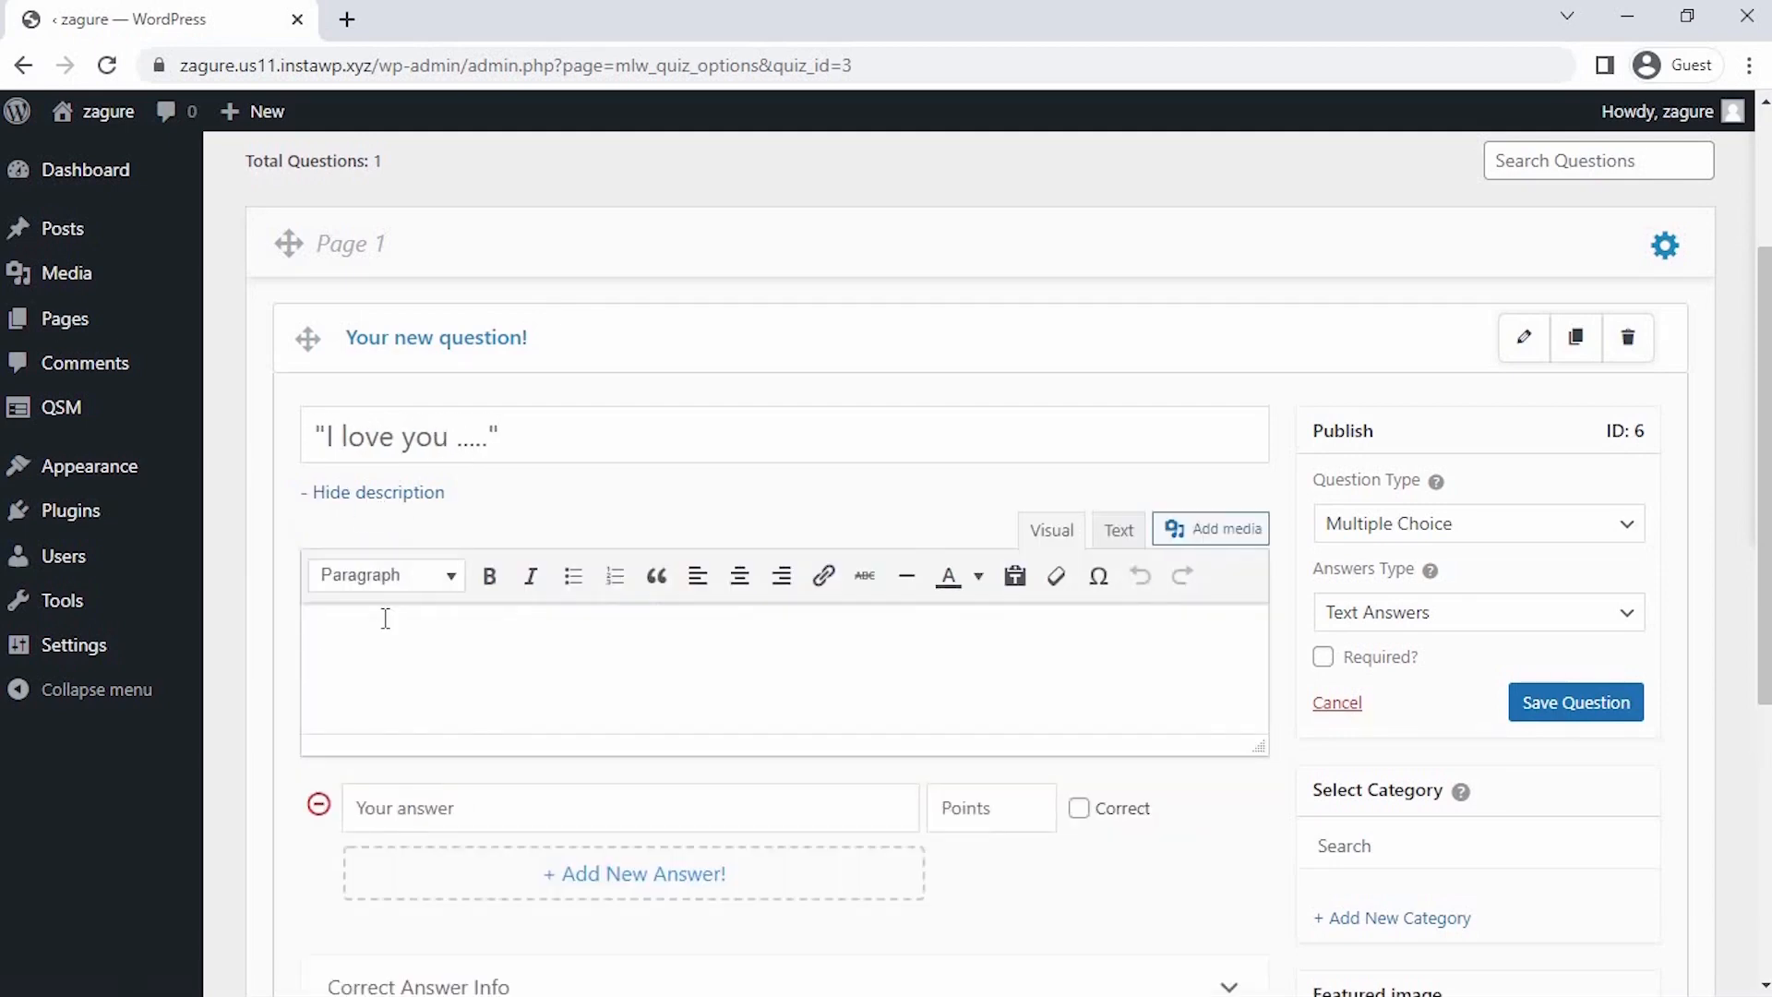
pyautogui.click(386, 618)
pyautogui.write('Finish the Sentence')
pyautogui.click(395, 629)
pyautogui.write('e.')
pyautogui.moveTo(504, 628); pyautogui.dragTo(315, 629)
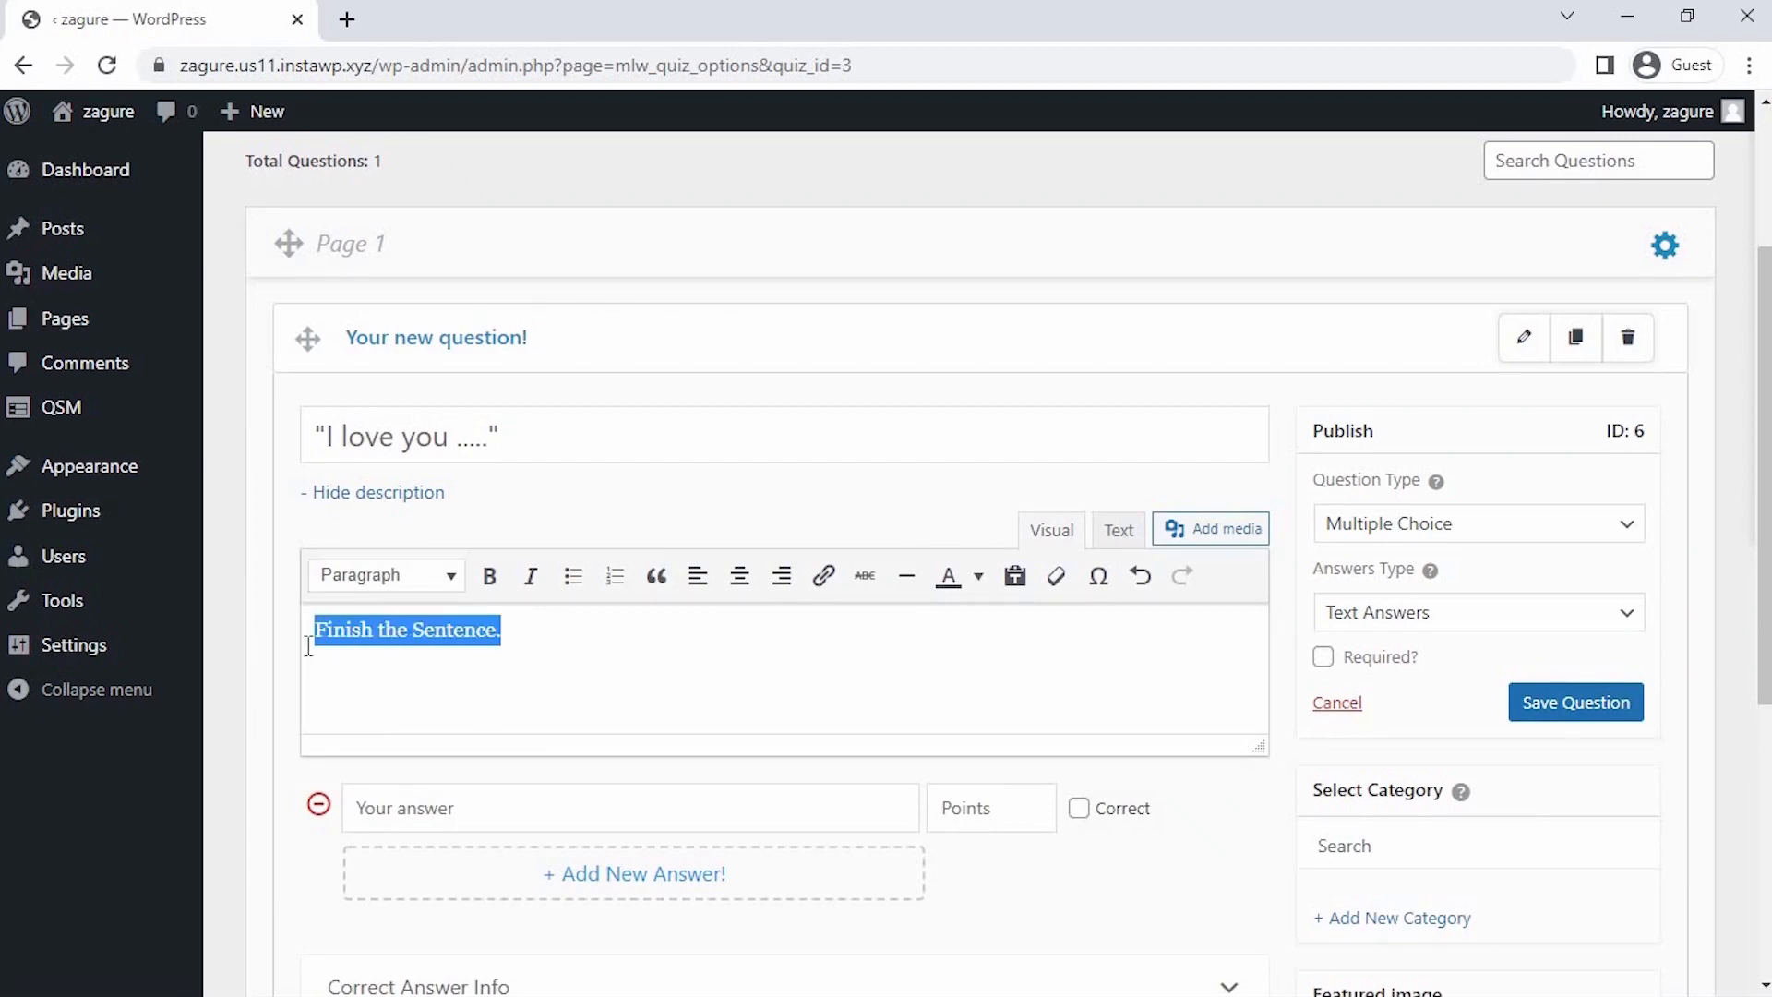
pyautogui.click(978, 576)
pyautogui.click(996, 653)
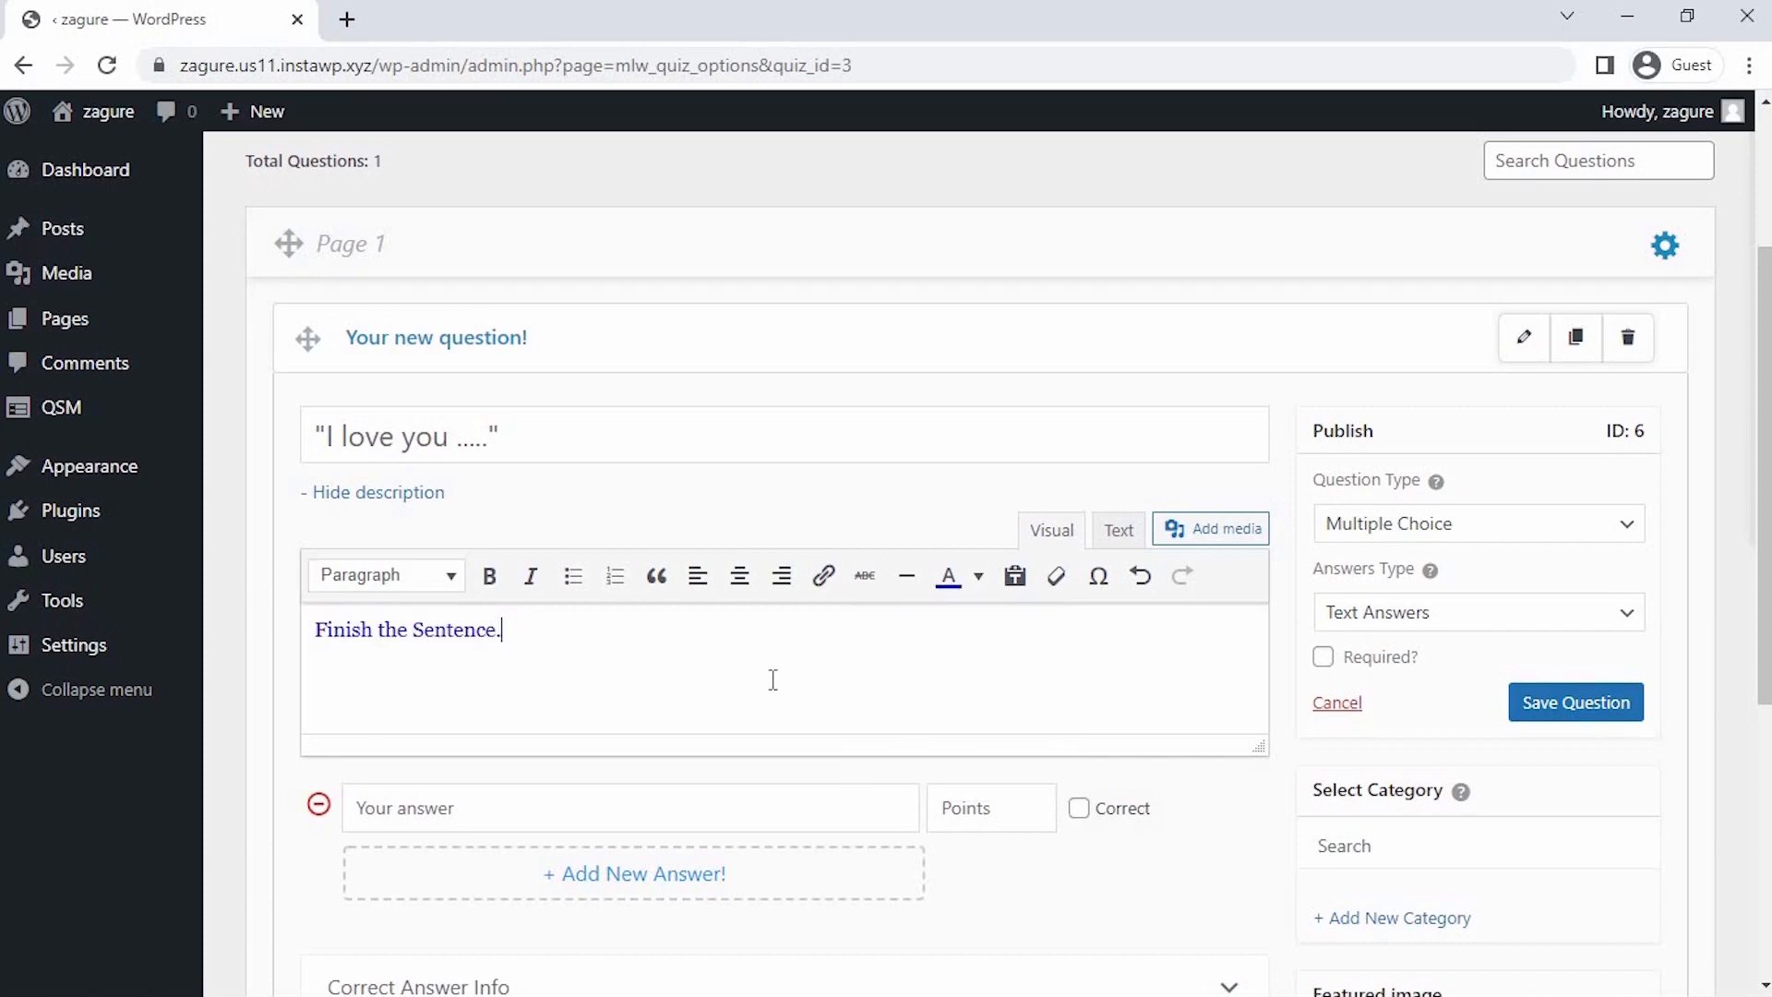
# Set the question type to Multiple Choice and the answers type to Text Answers.
pyautogui.click(1394, 524)
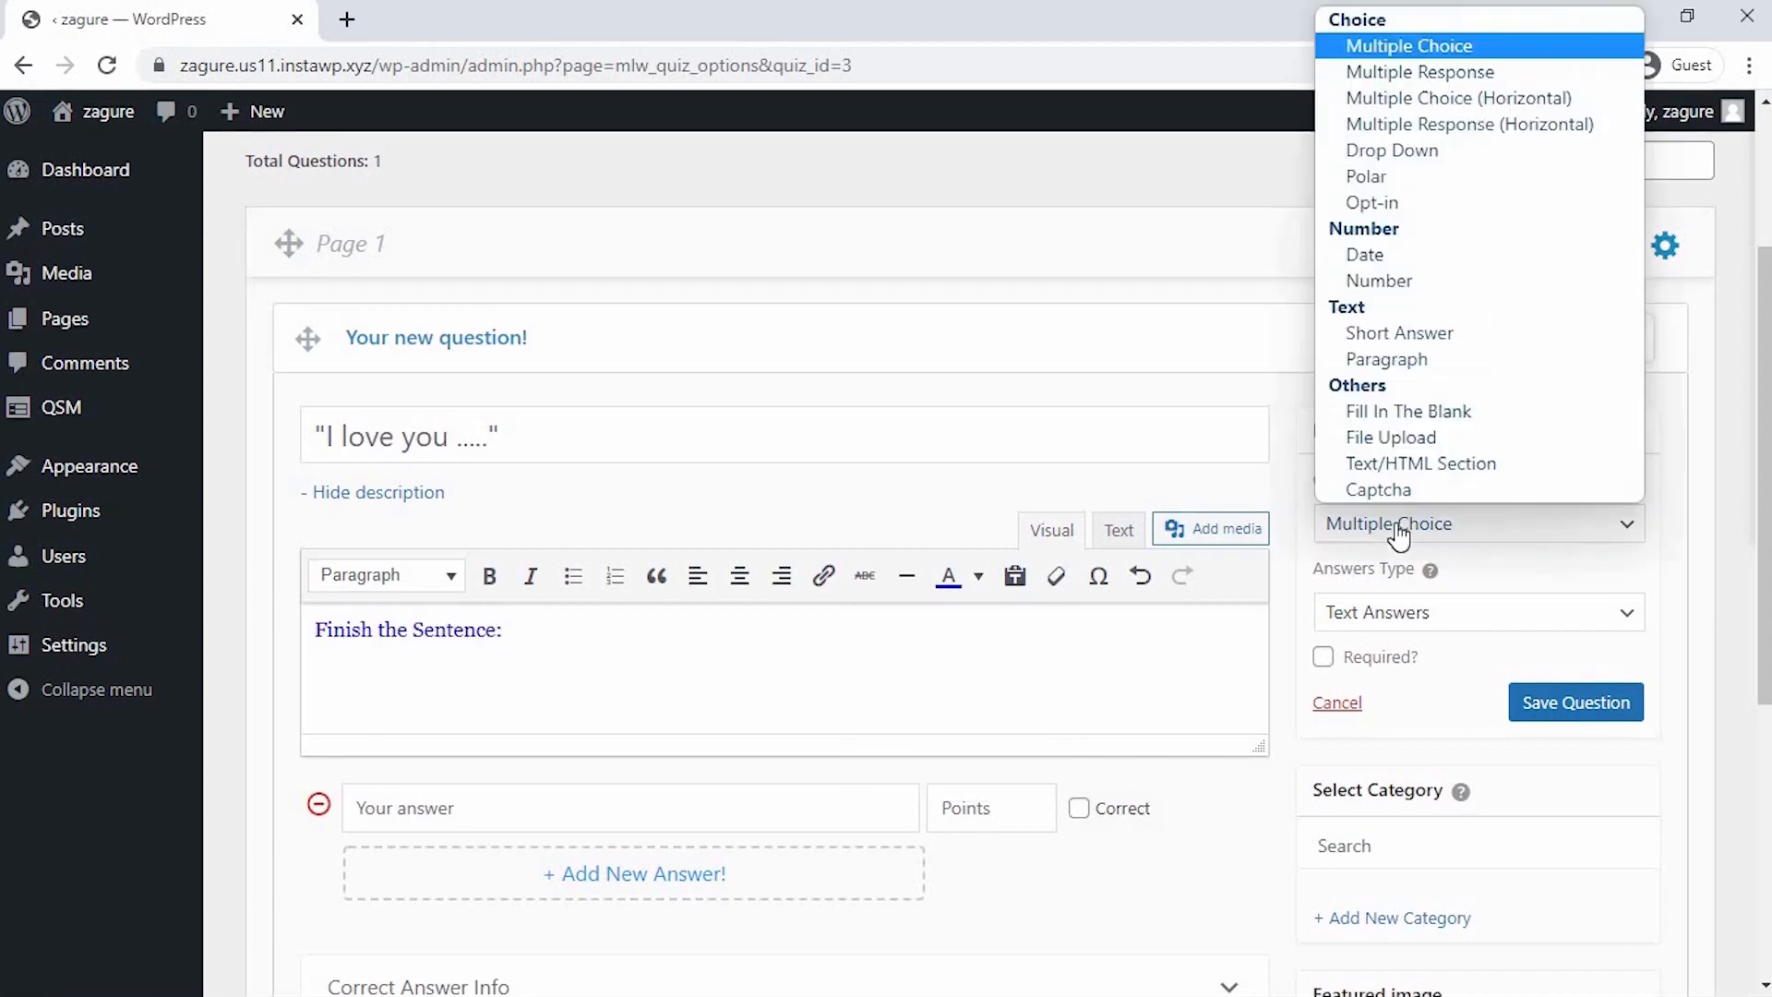
pyautogui.click(1504, 46)
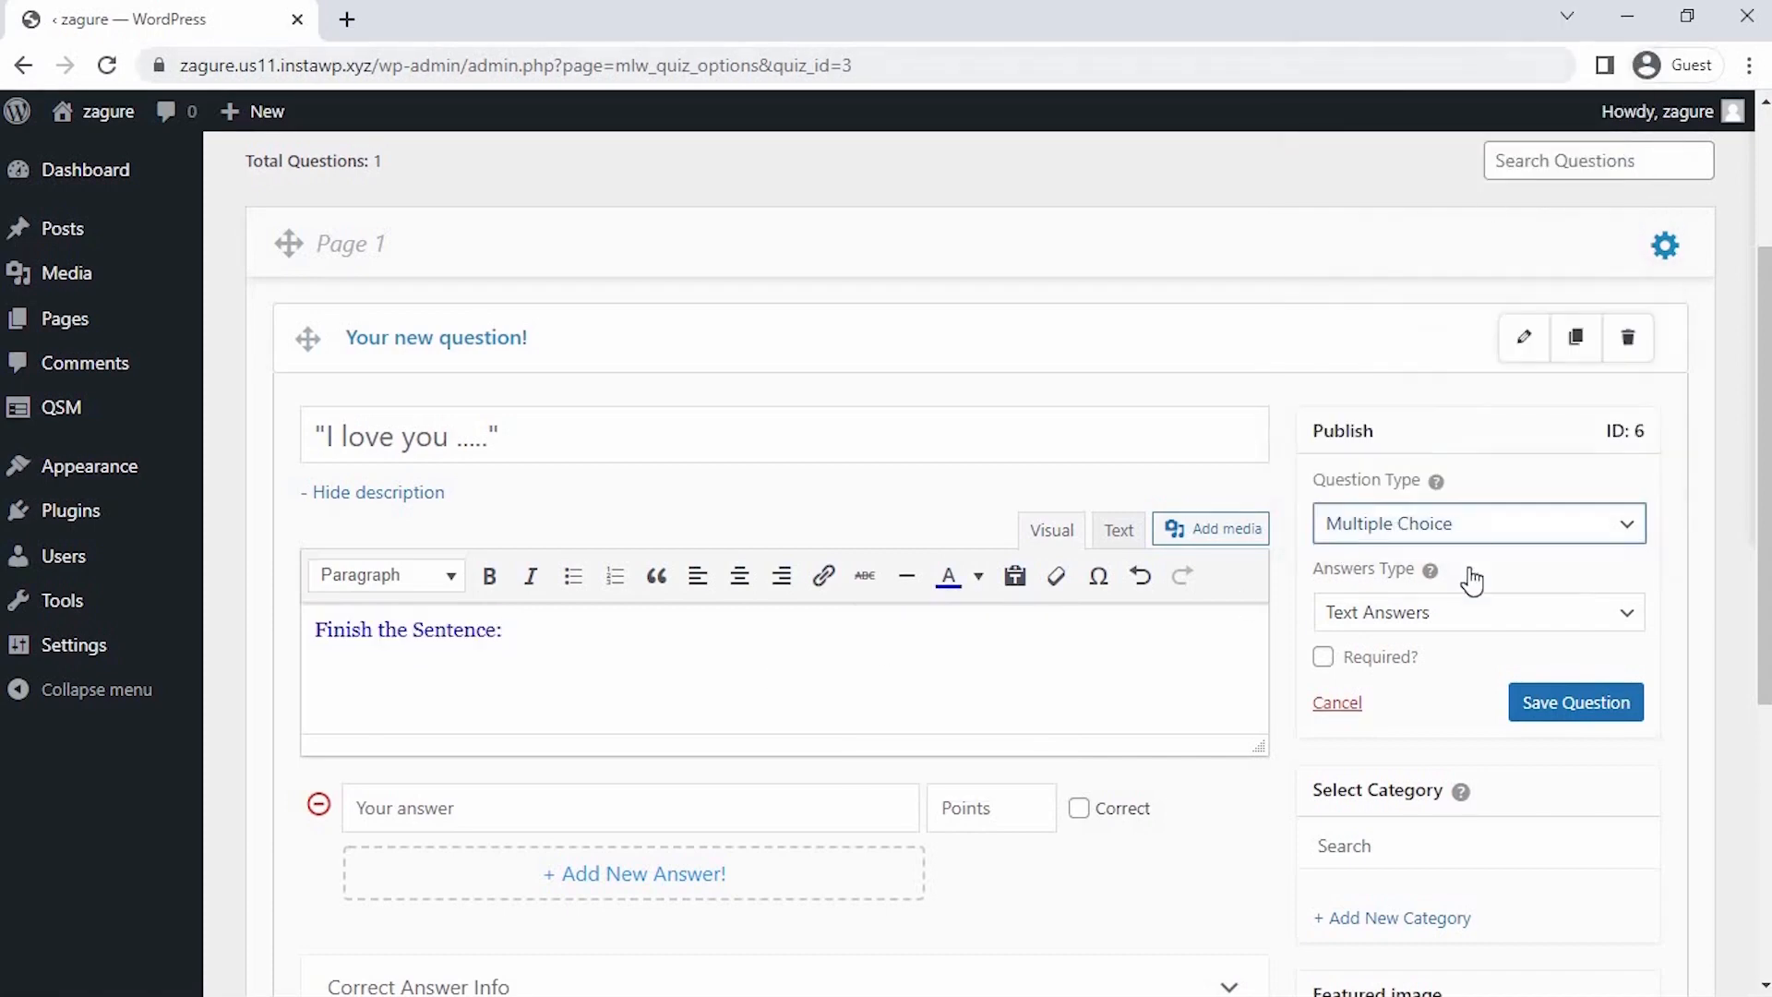
pyautogui.click(1471, 612)
pyautogui.click(1472, 613)
# Enter "........I know", including the quotation marks, as the question's first answer.
pyautogui.scroll(-2, 1292, 609)
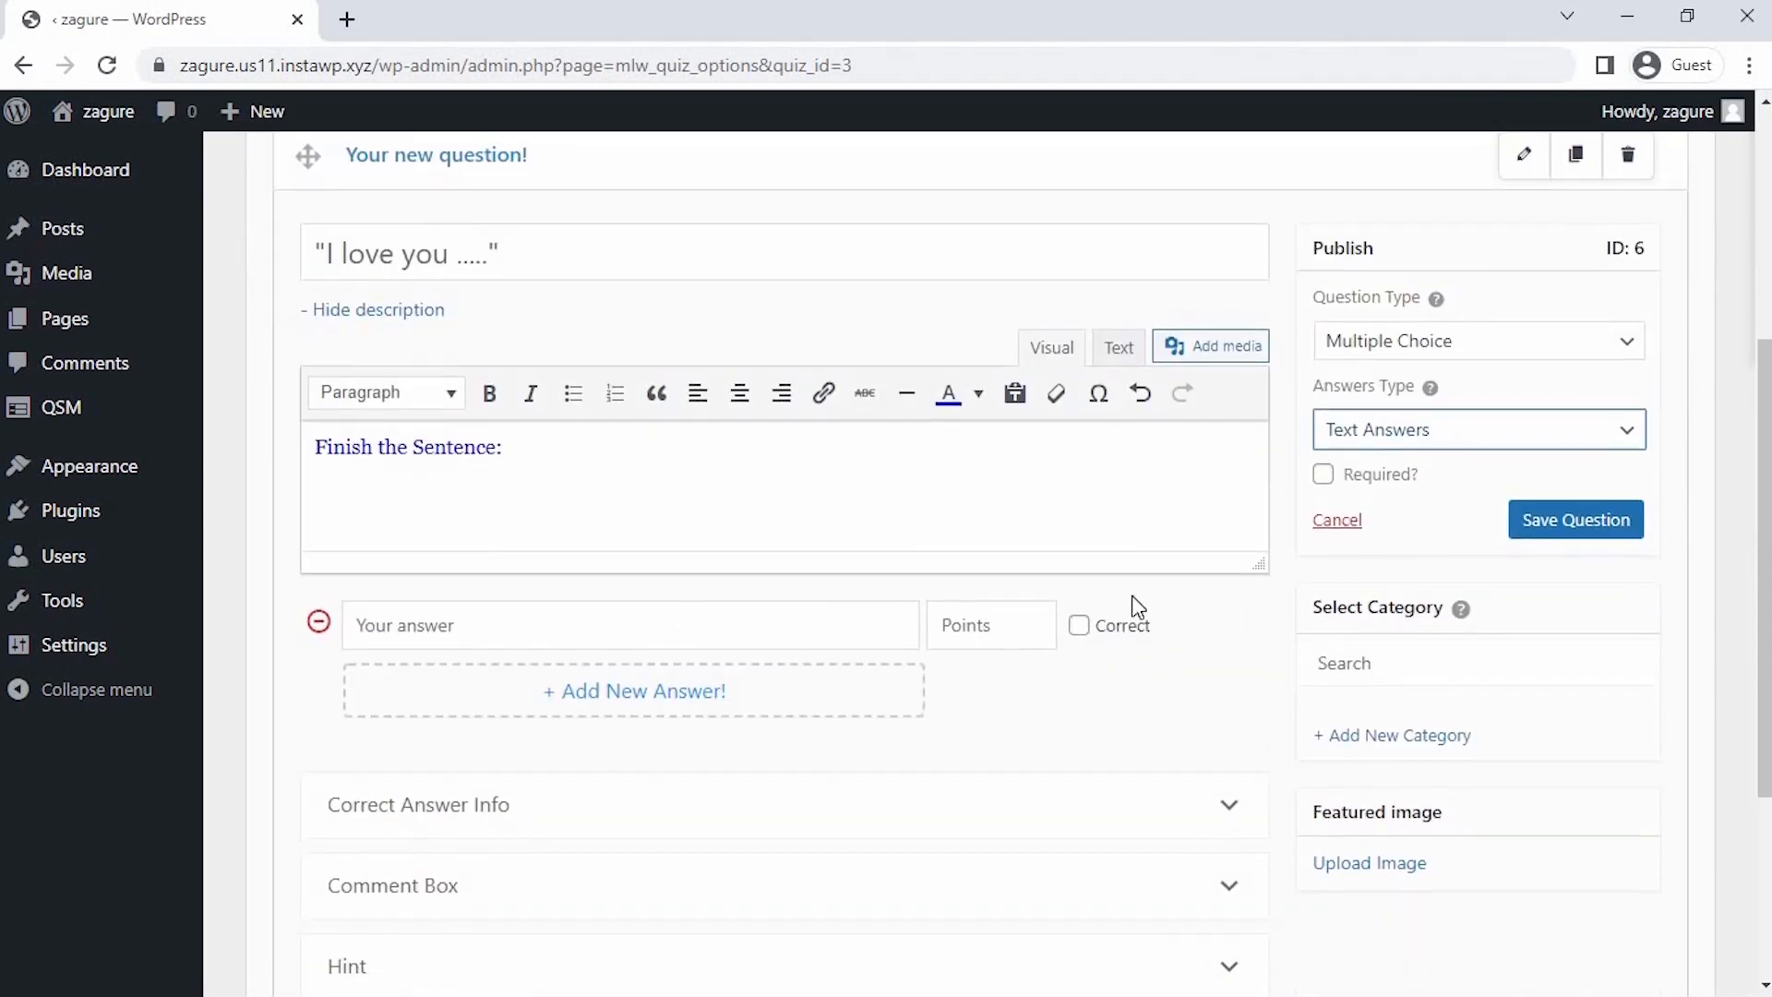
pyautogui.write('.......I kn')
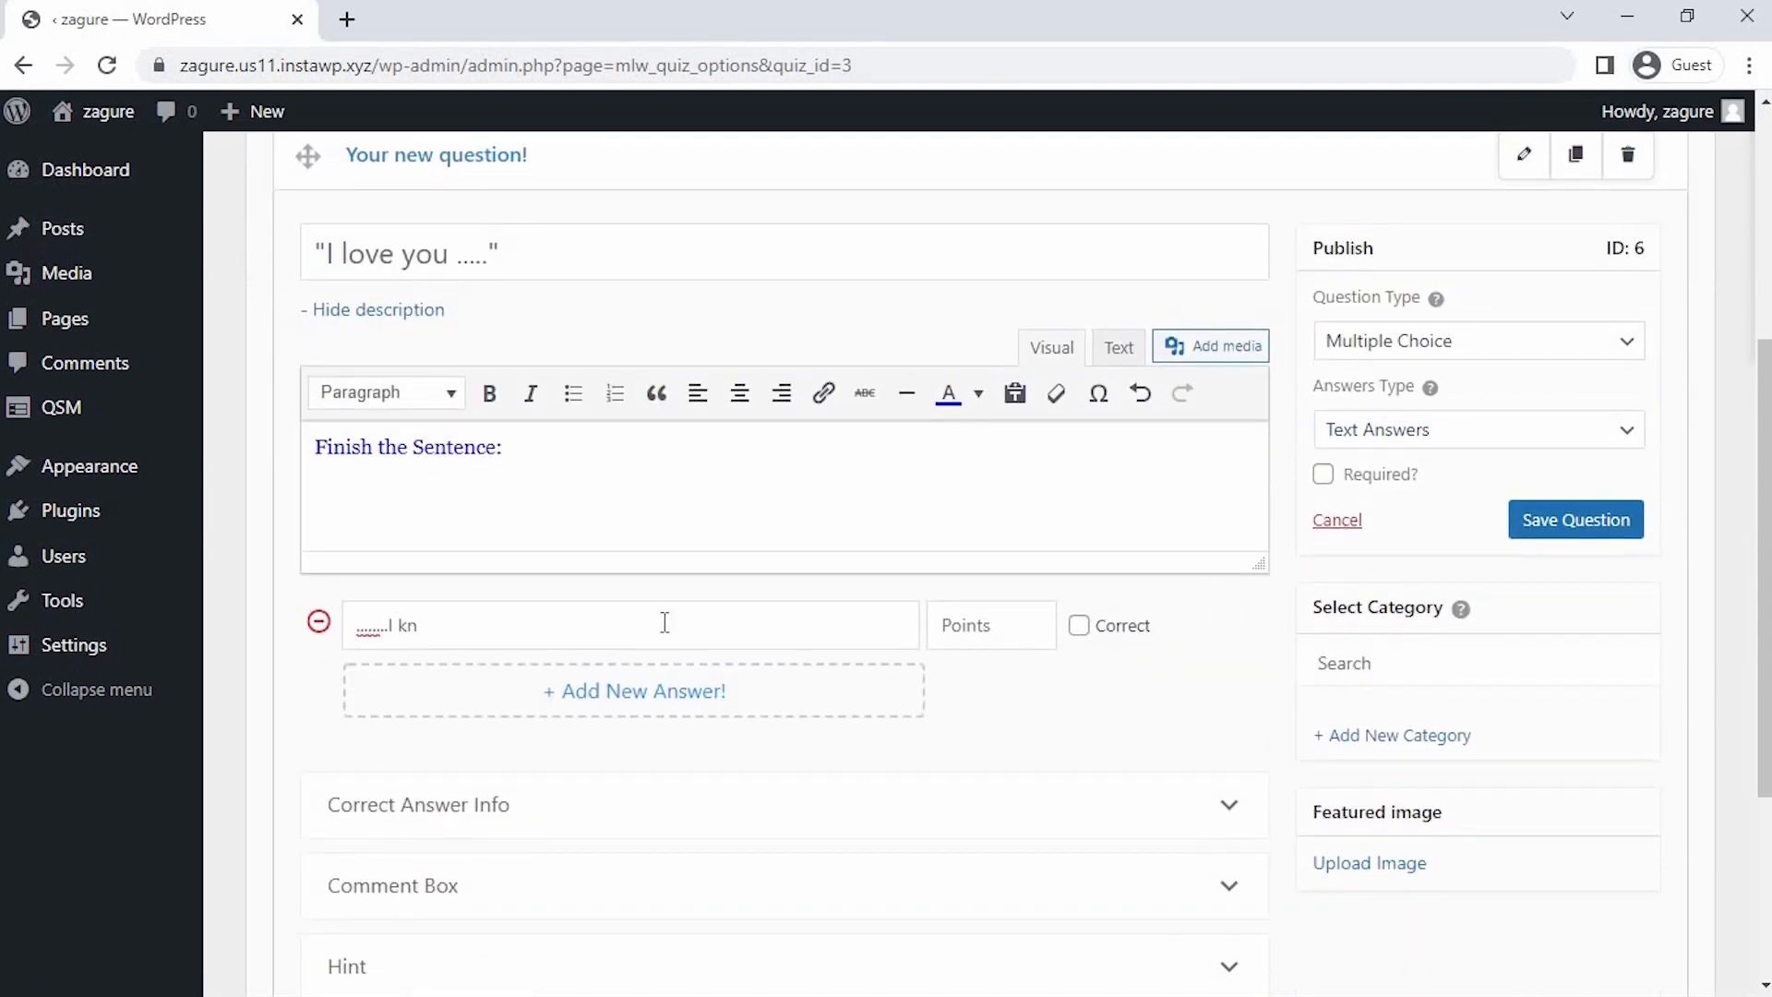
pyautogui.write('ow"')
pyautogui.click(357, 625)
pyautogui.write('"')
# Add two more quoted answers, ".......Its a Trap" and ".........Help me", to the question.
pyautogui.click(399, 700)
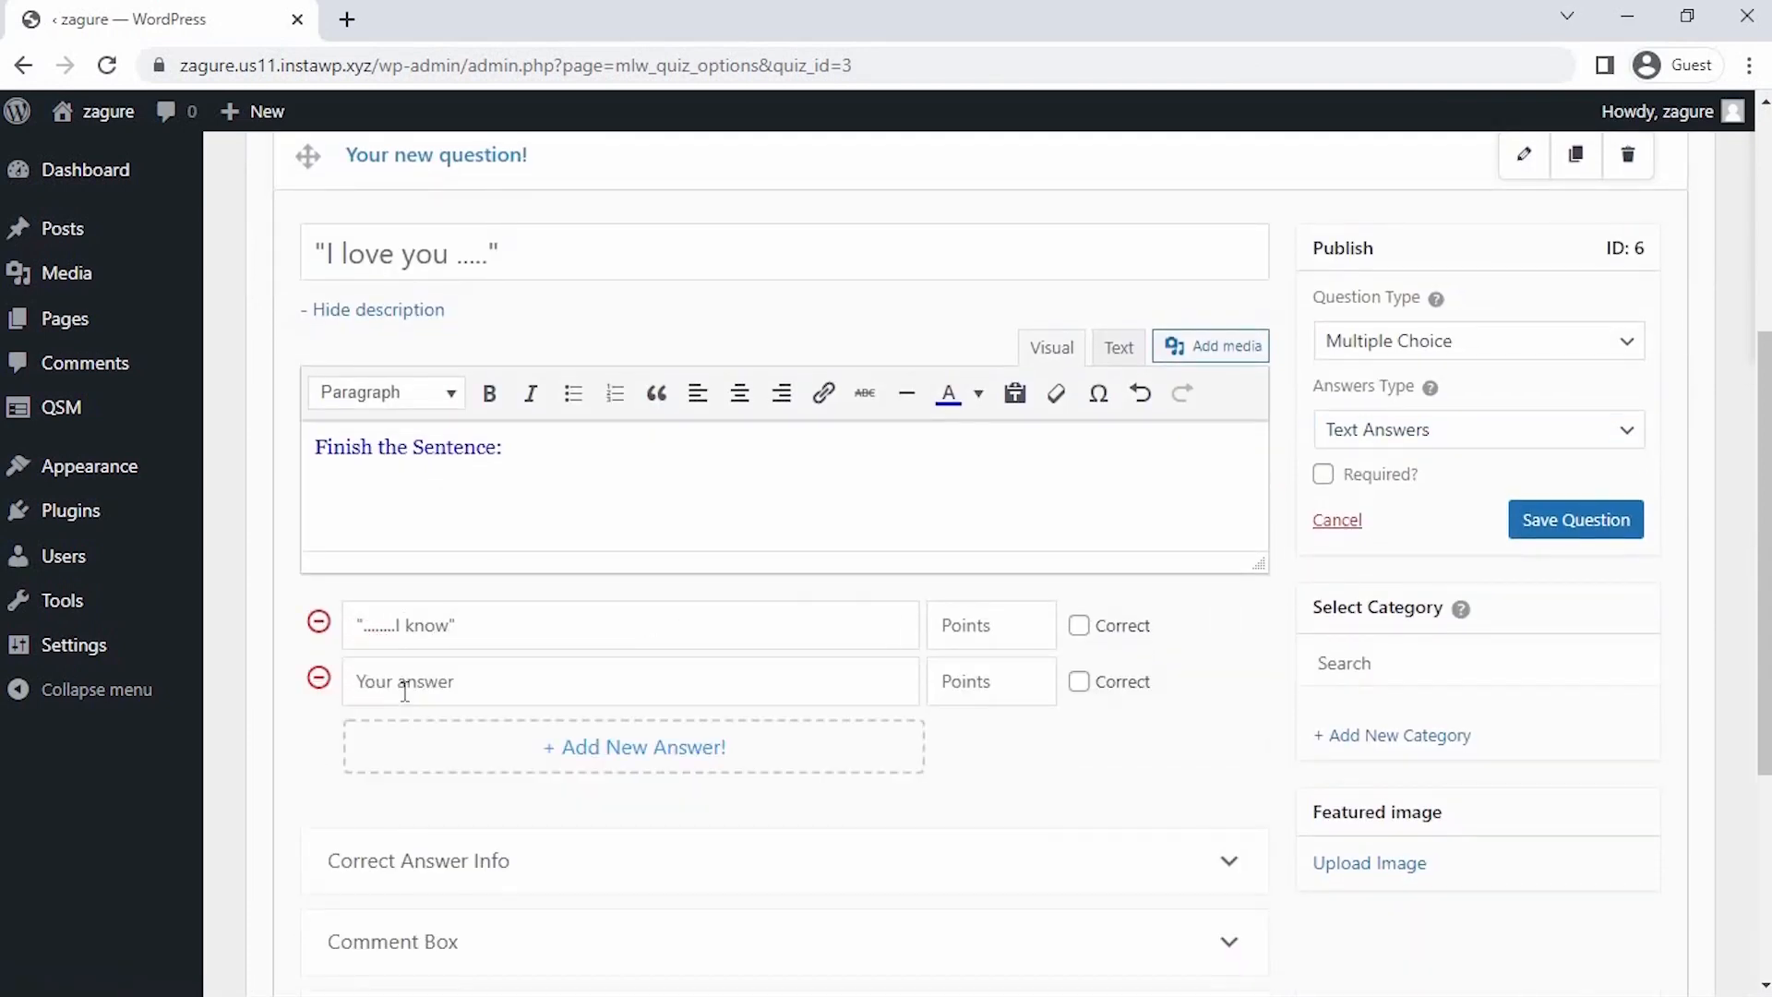
pyautogui.write('"........Its a Trap"')
pyautogui.click(486, 749)
pyautogui.write('"........')
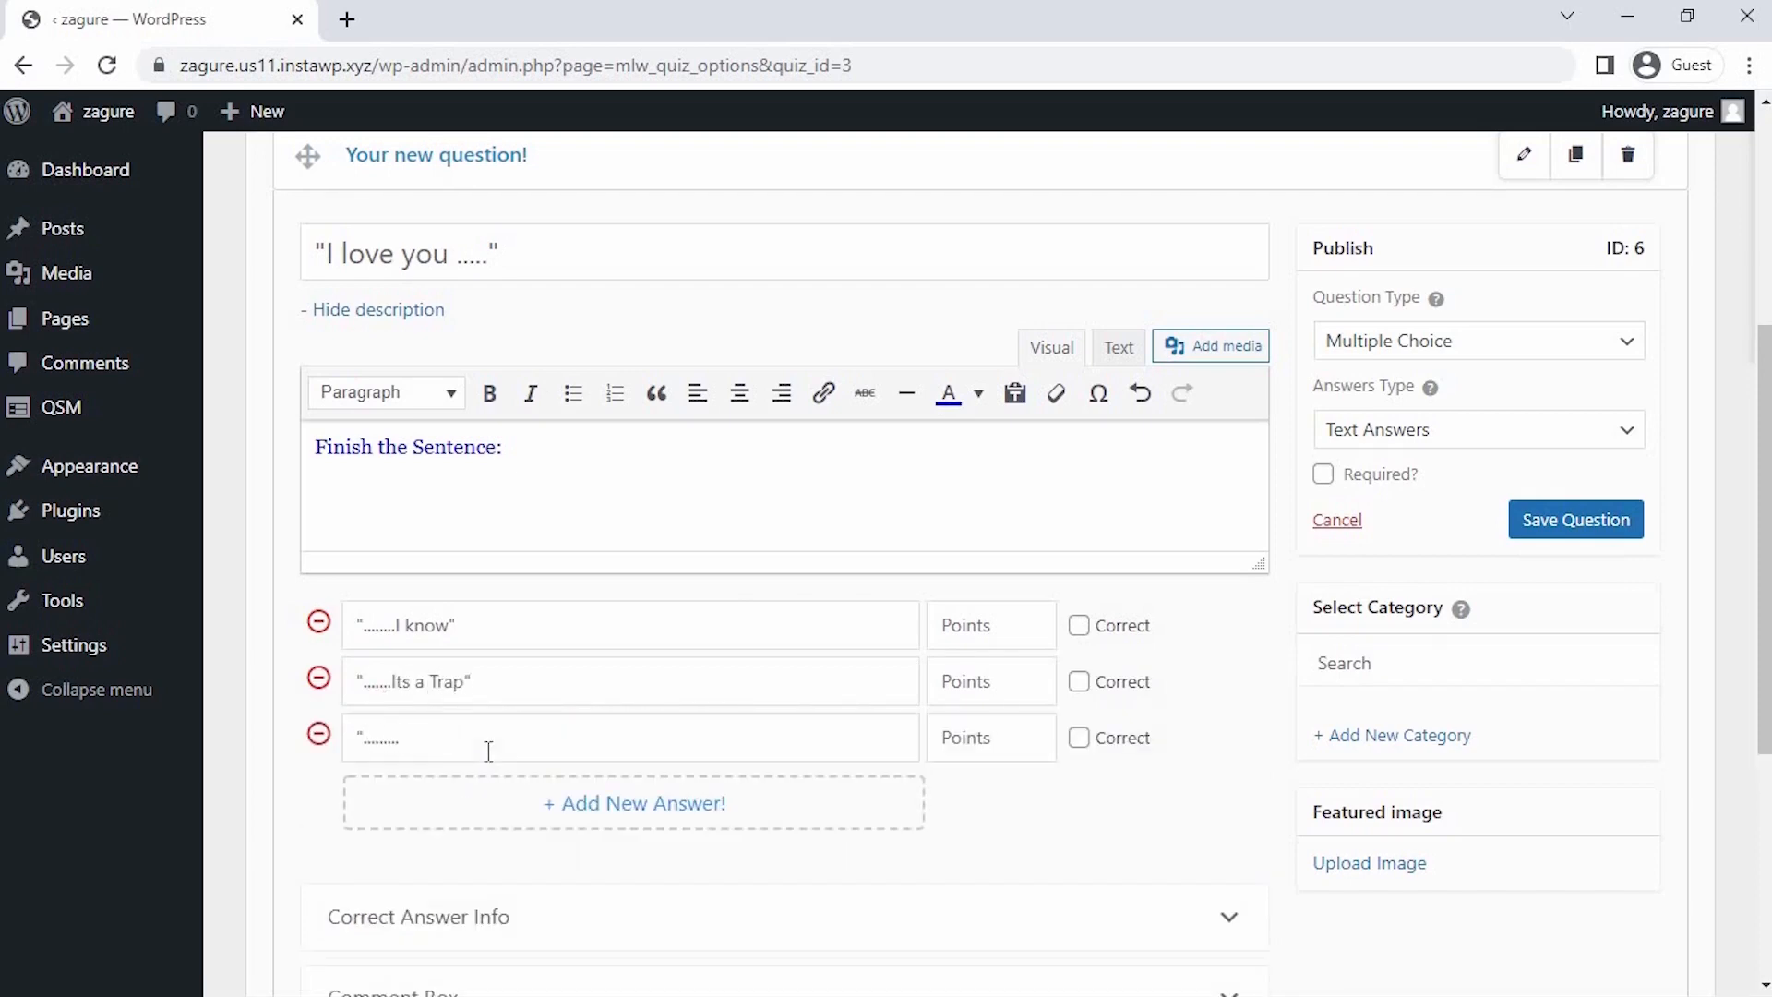
pyautogui.write('Help me')
# Give "Help me" and "Its a Trap" 0 points each, and give "I know" 10 points as the correct answer.
pyautogui.click(958, 741)
pyautogui.write('0')
pyautogui.click(967, 681)
pyautogui.write('0')
pyautogui.click(961, 625)
pyautogui.write('10')
pyautogui.click(1078, 625)
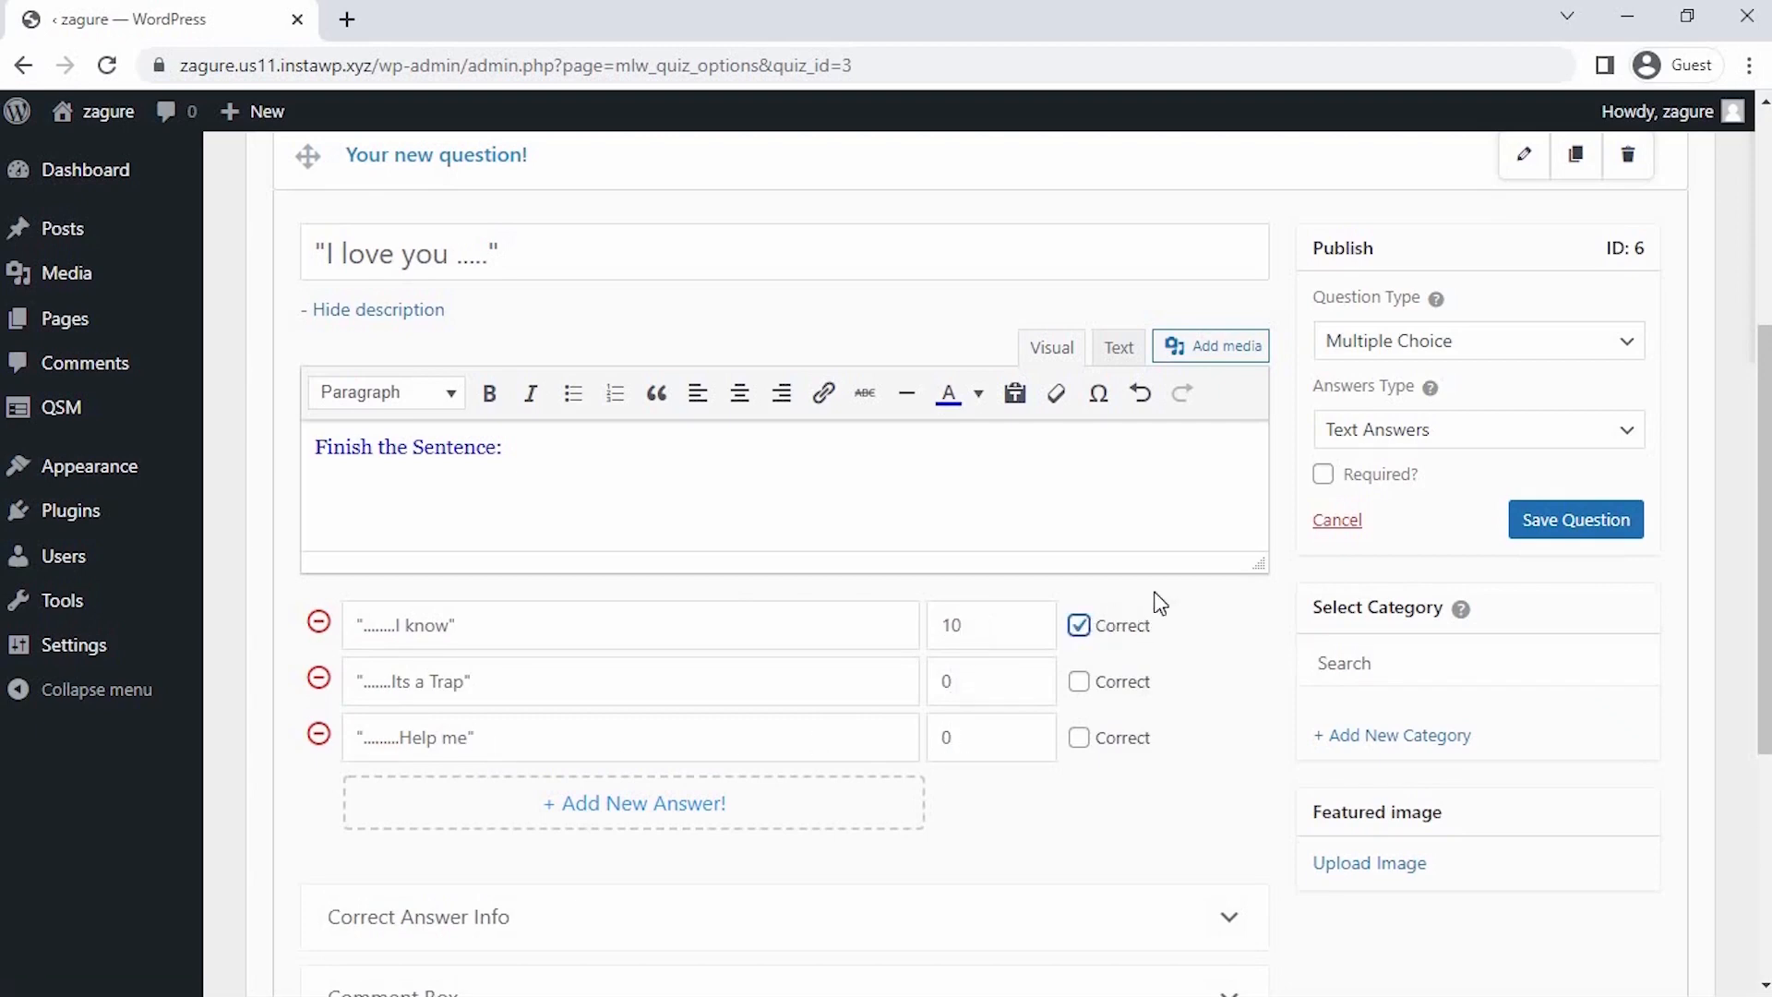
# Make the "I love you ....." question required and save it.
pyautogui.click(1322, 478)
pyautogui.click(1599, 520)
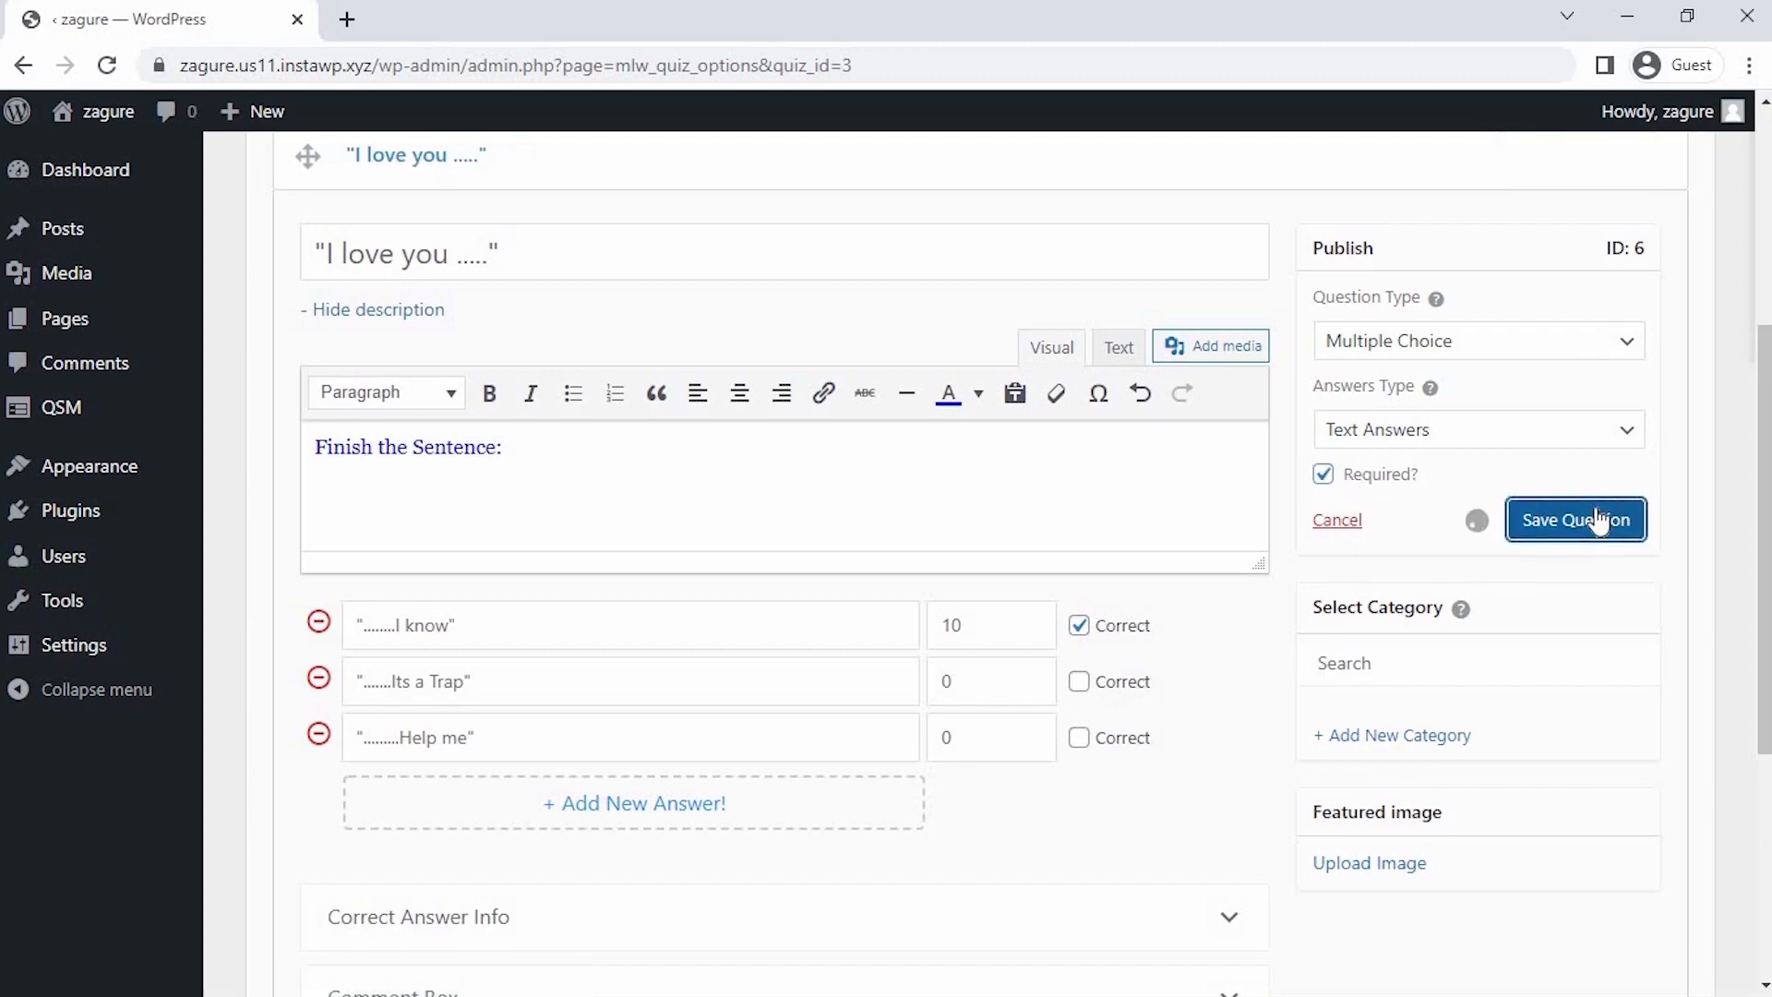
# Add a second page to the quiz and create a new question on it.
pyautogui.scroll(-5, 1599, 519)
pyautogui.click(967, 884)
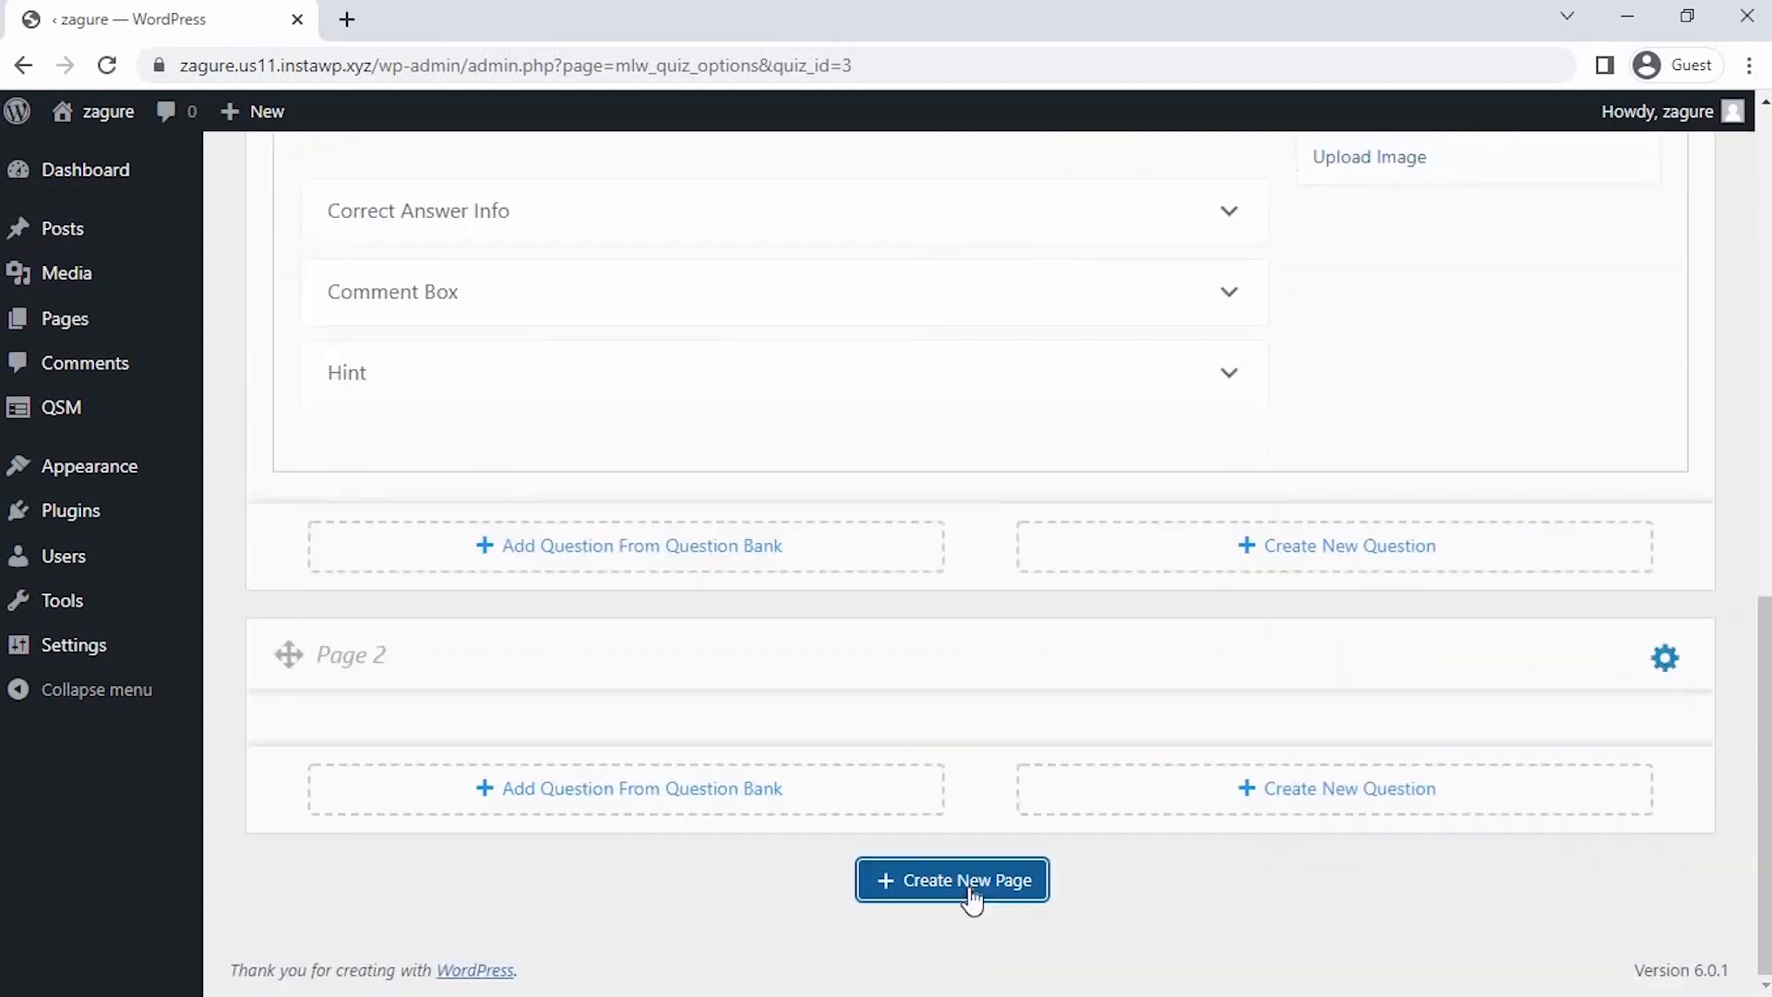
pyautogui.click(1234, 789)
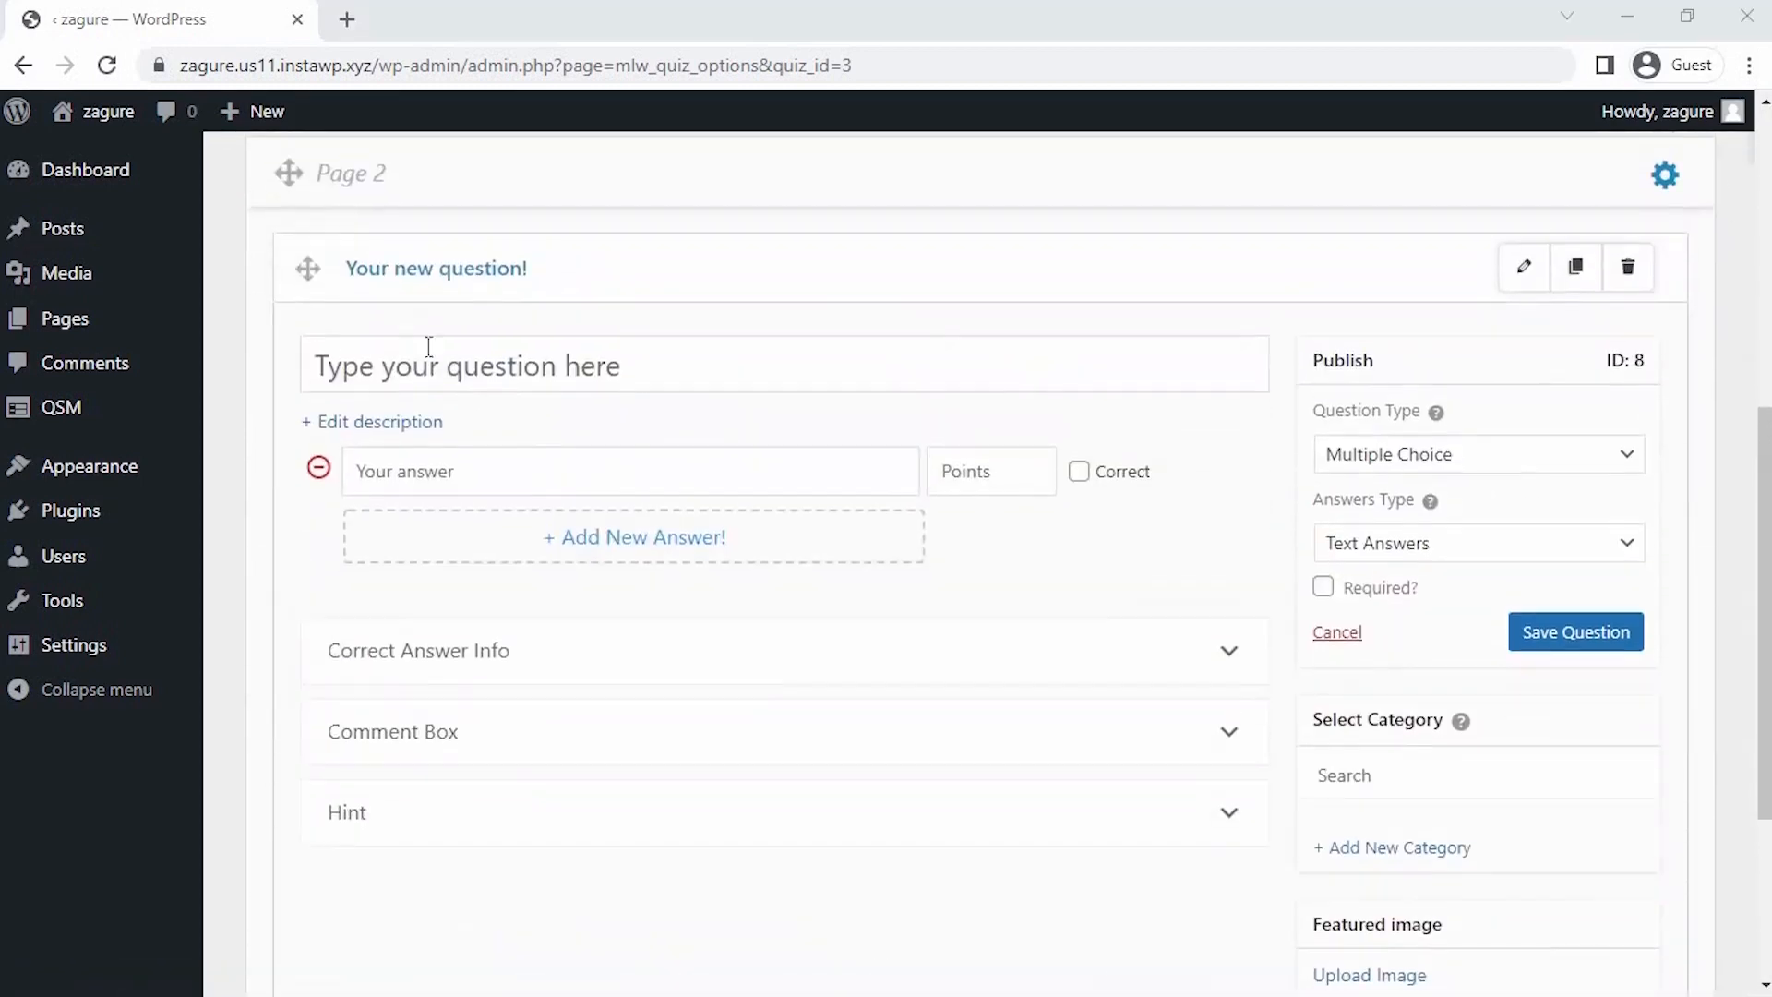
# Title the new question 'Who said : "these aren't droids you are looking for"?' and set it to multiple choice with image answers.
pyautogui.click(425, 360)
pyautogui.write('Who said : "')
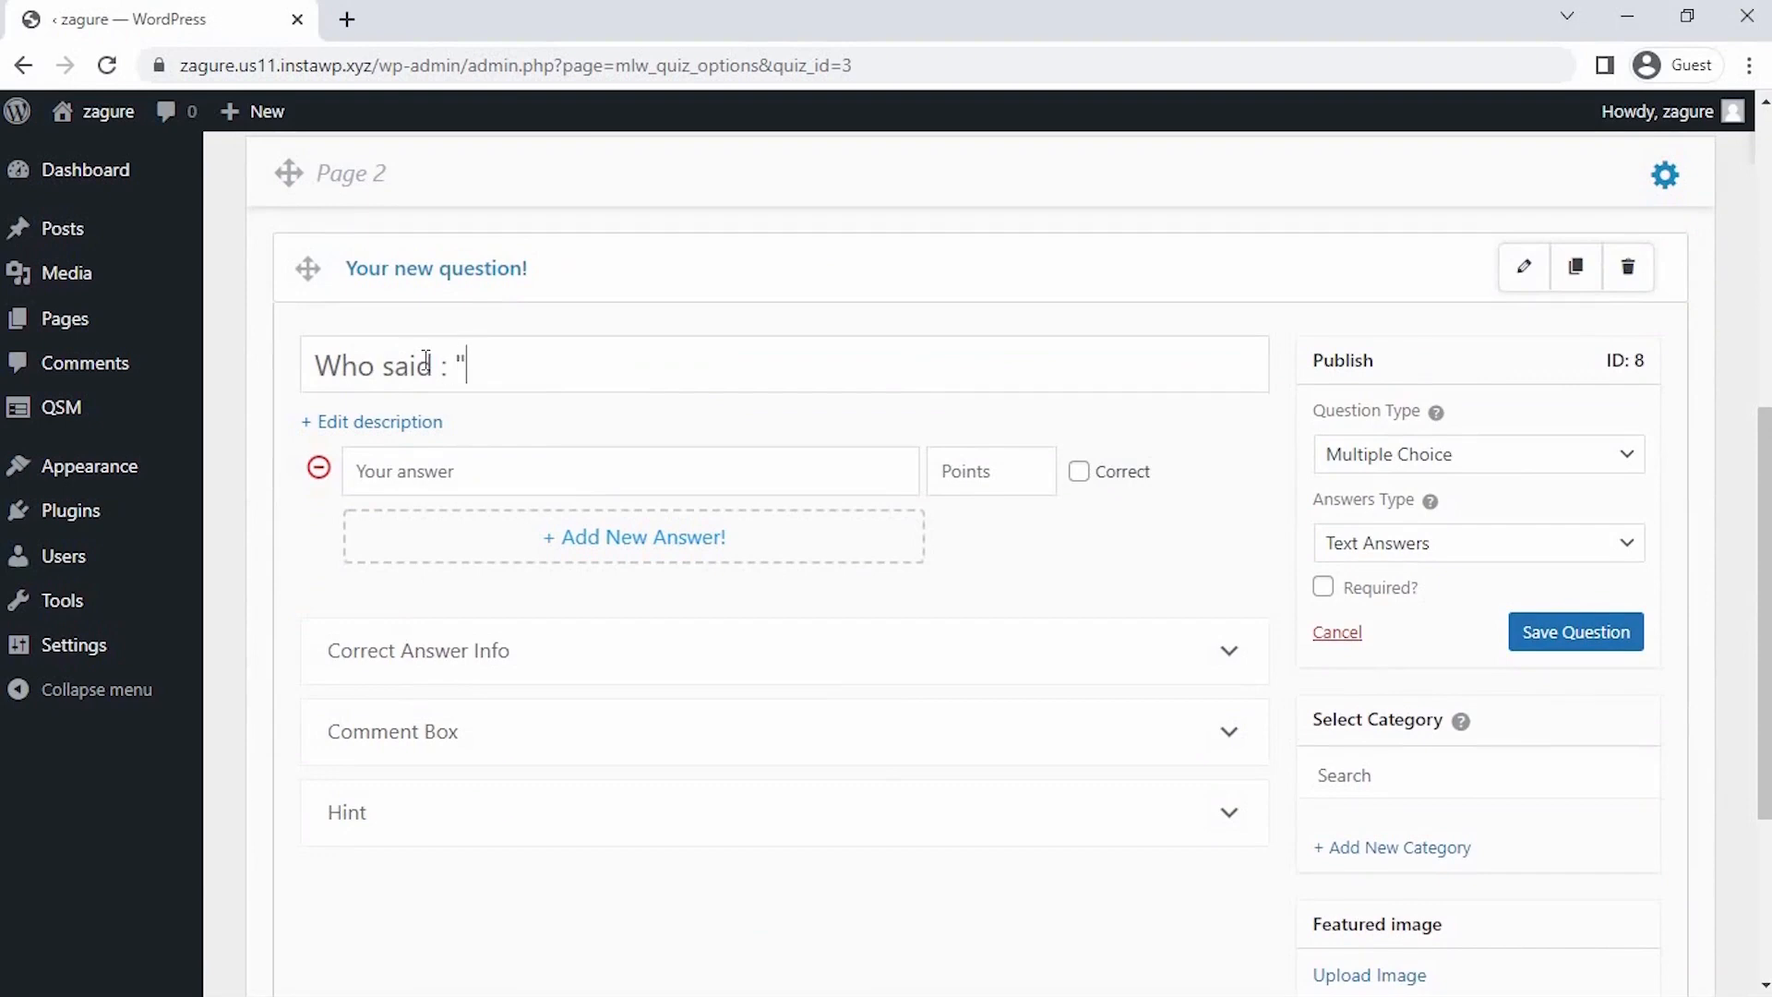
pyautogui.write('these aren\'t droids you are looking for"?')
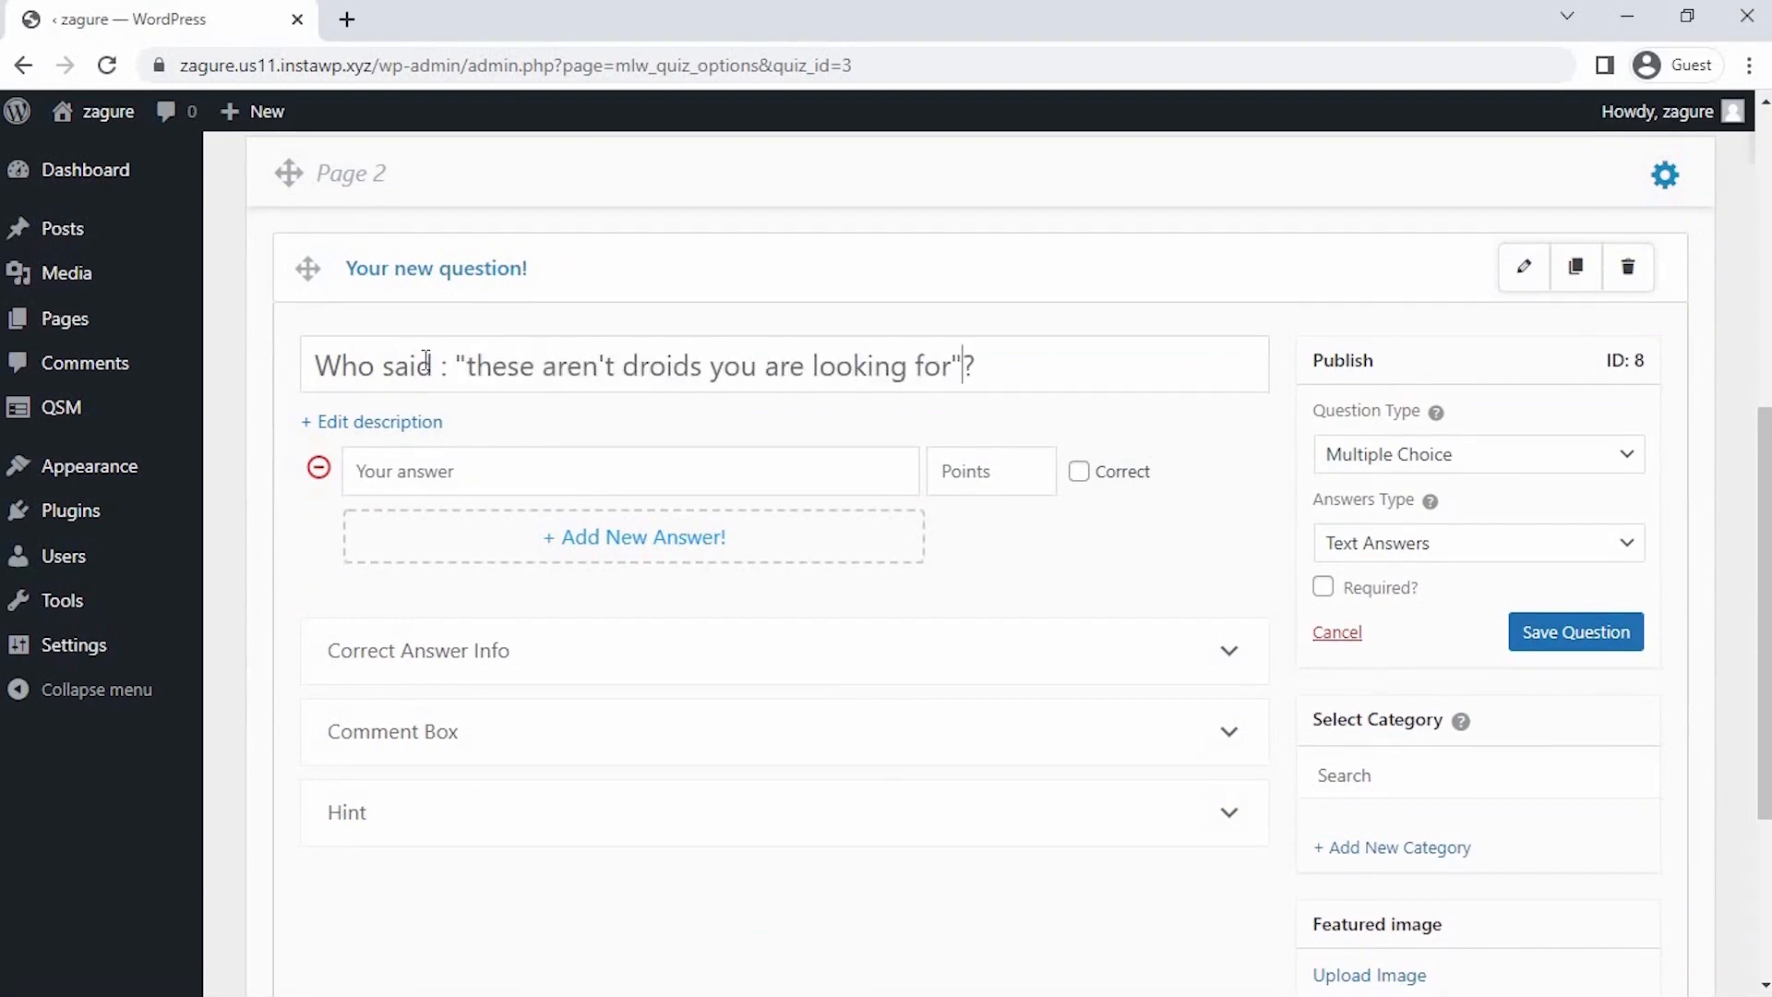
pyautogui.click(1348, 459)
pyautogui.click(1354, 482)
pyautogui.click(1388, 550)
pyautogui.click(1401, 635)
pyautogui.click(1012, 211)
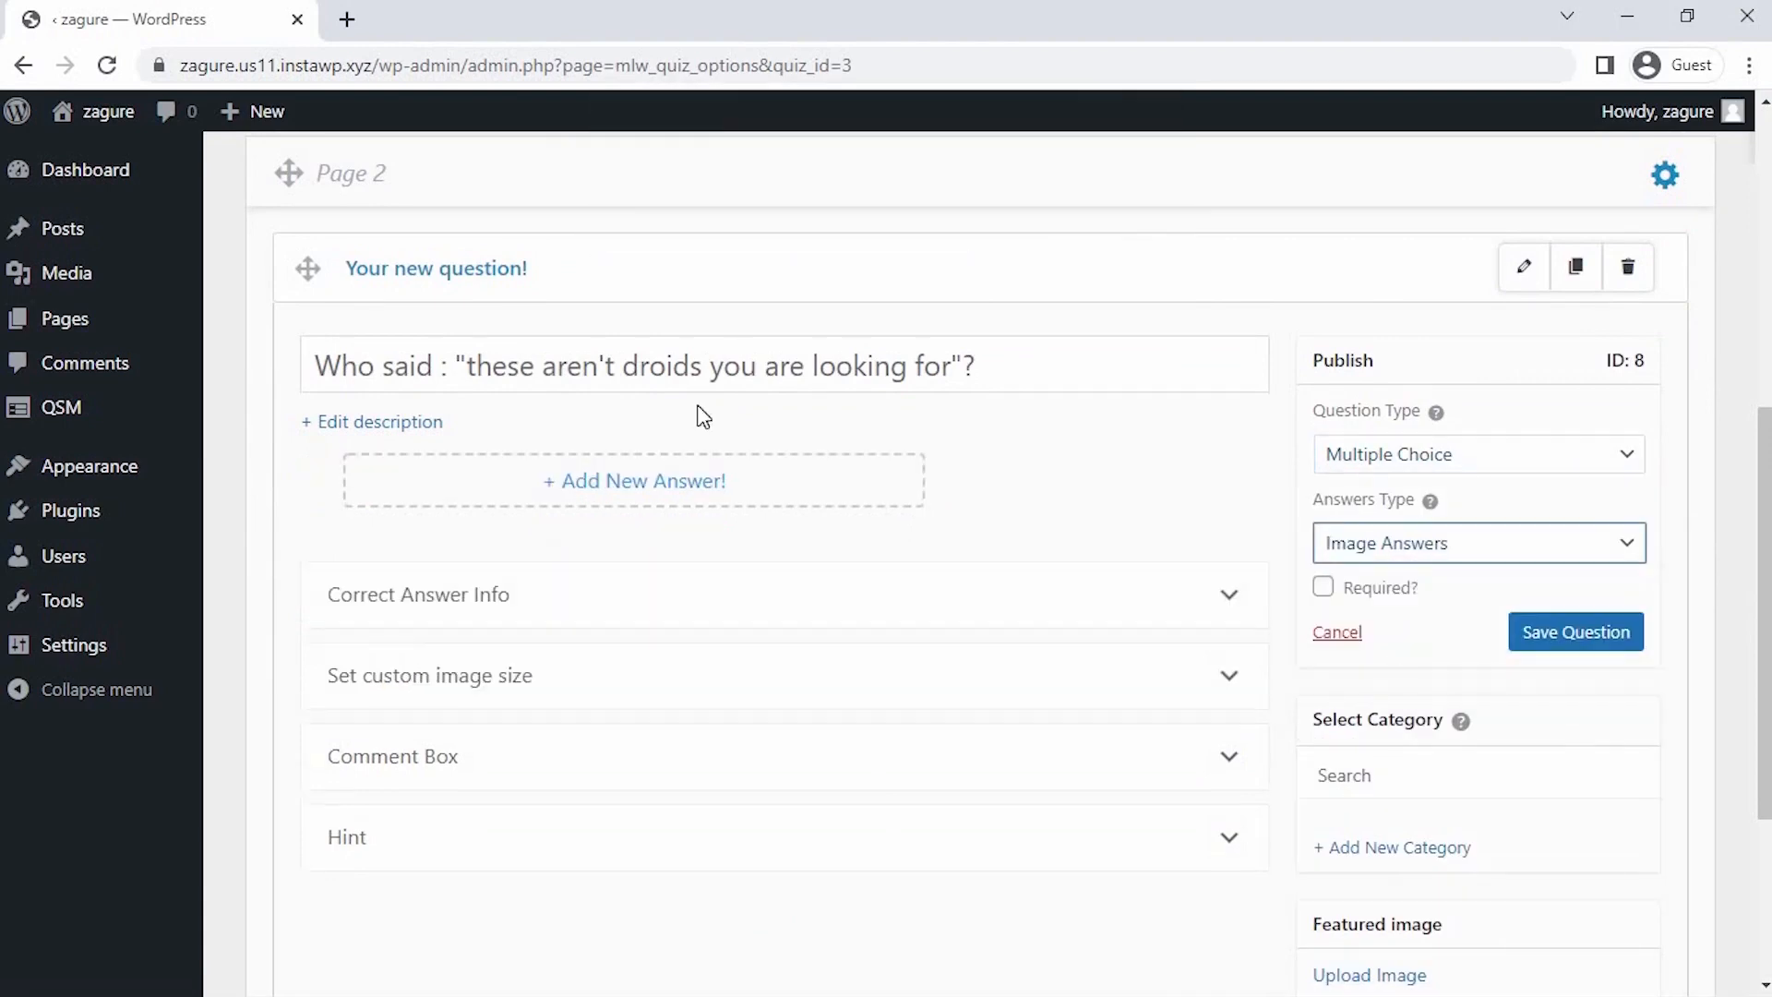
# Add two image answers to the droids question, using two different pictures from the media library.
pyautogui.click(637, 480)
pyautogui.click(895, 470)
pyautogui.click(134, 433)
pyautogui.click(1637, 917)
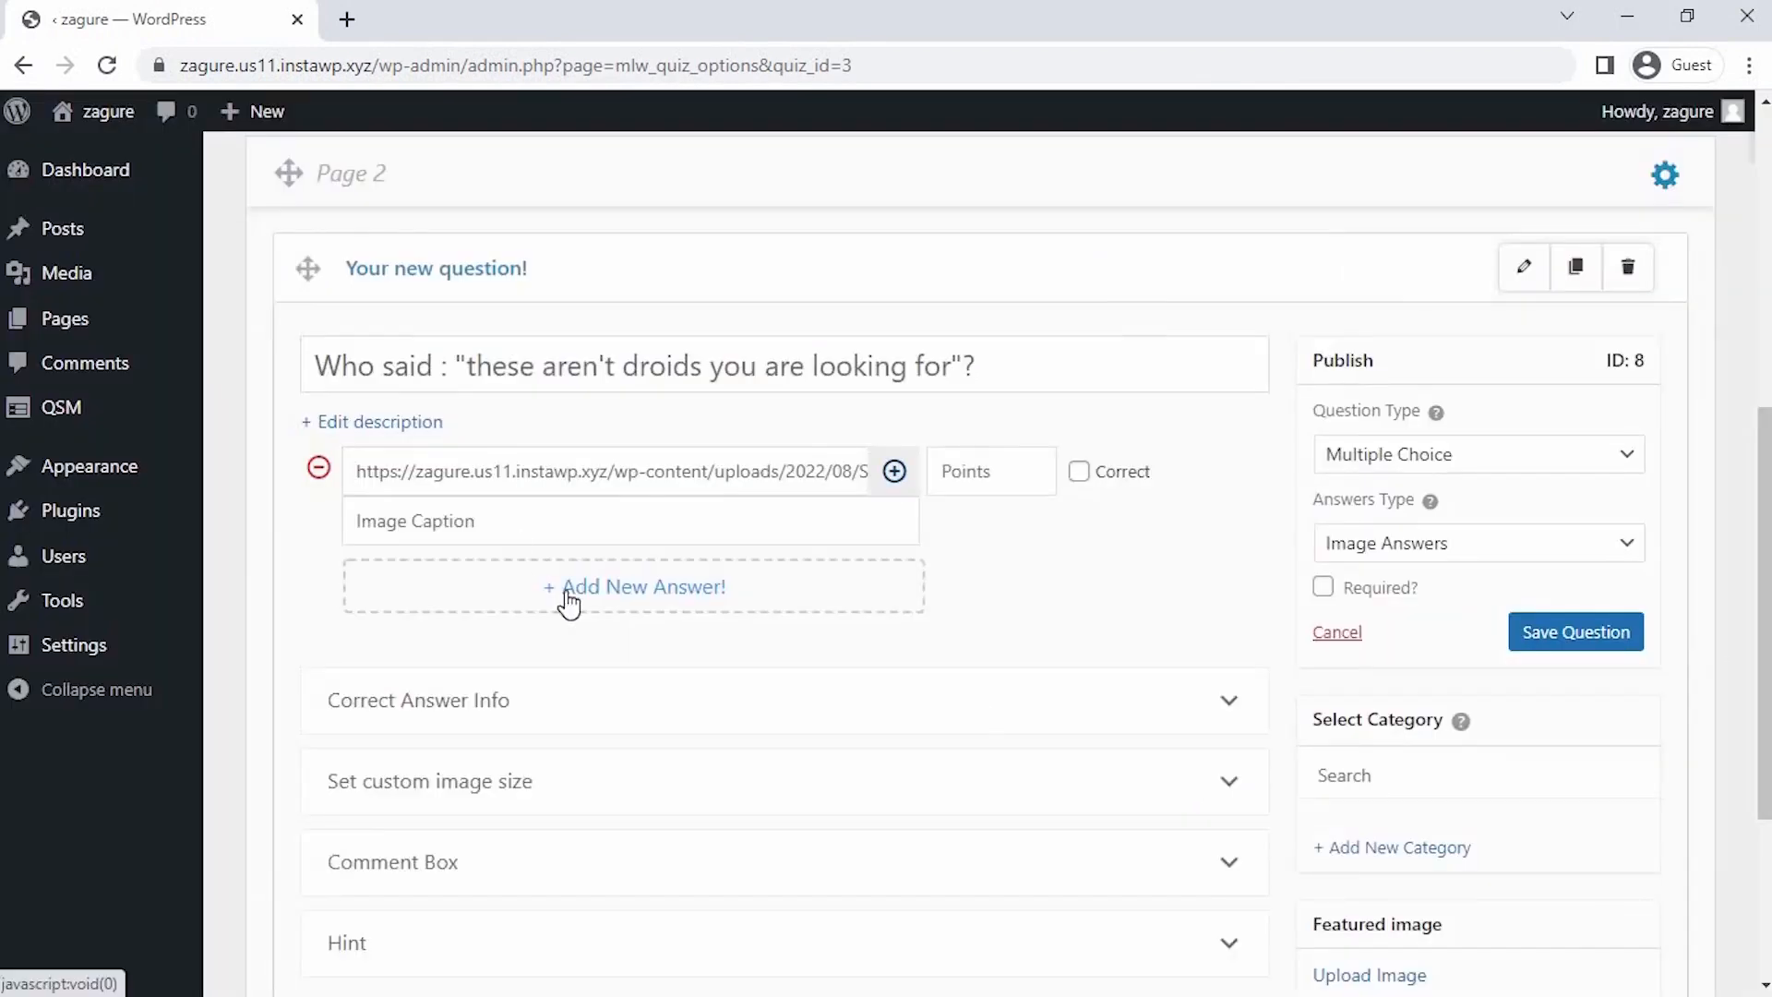
pyautogui.click(568, 600)
pyautogui.click(895, 577)
pyautogui.click(320, 427)
pyautogui.click(1637, 917)
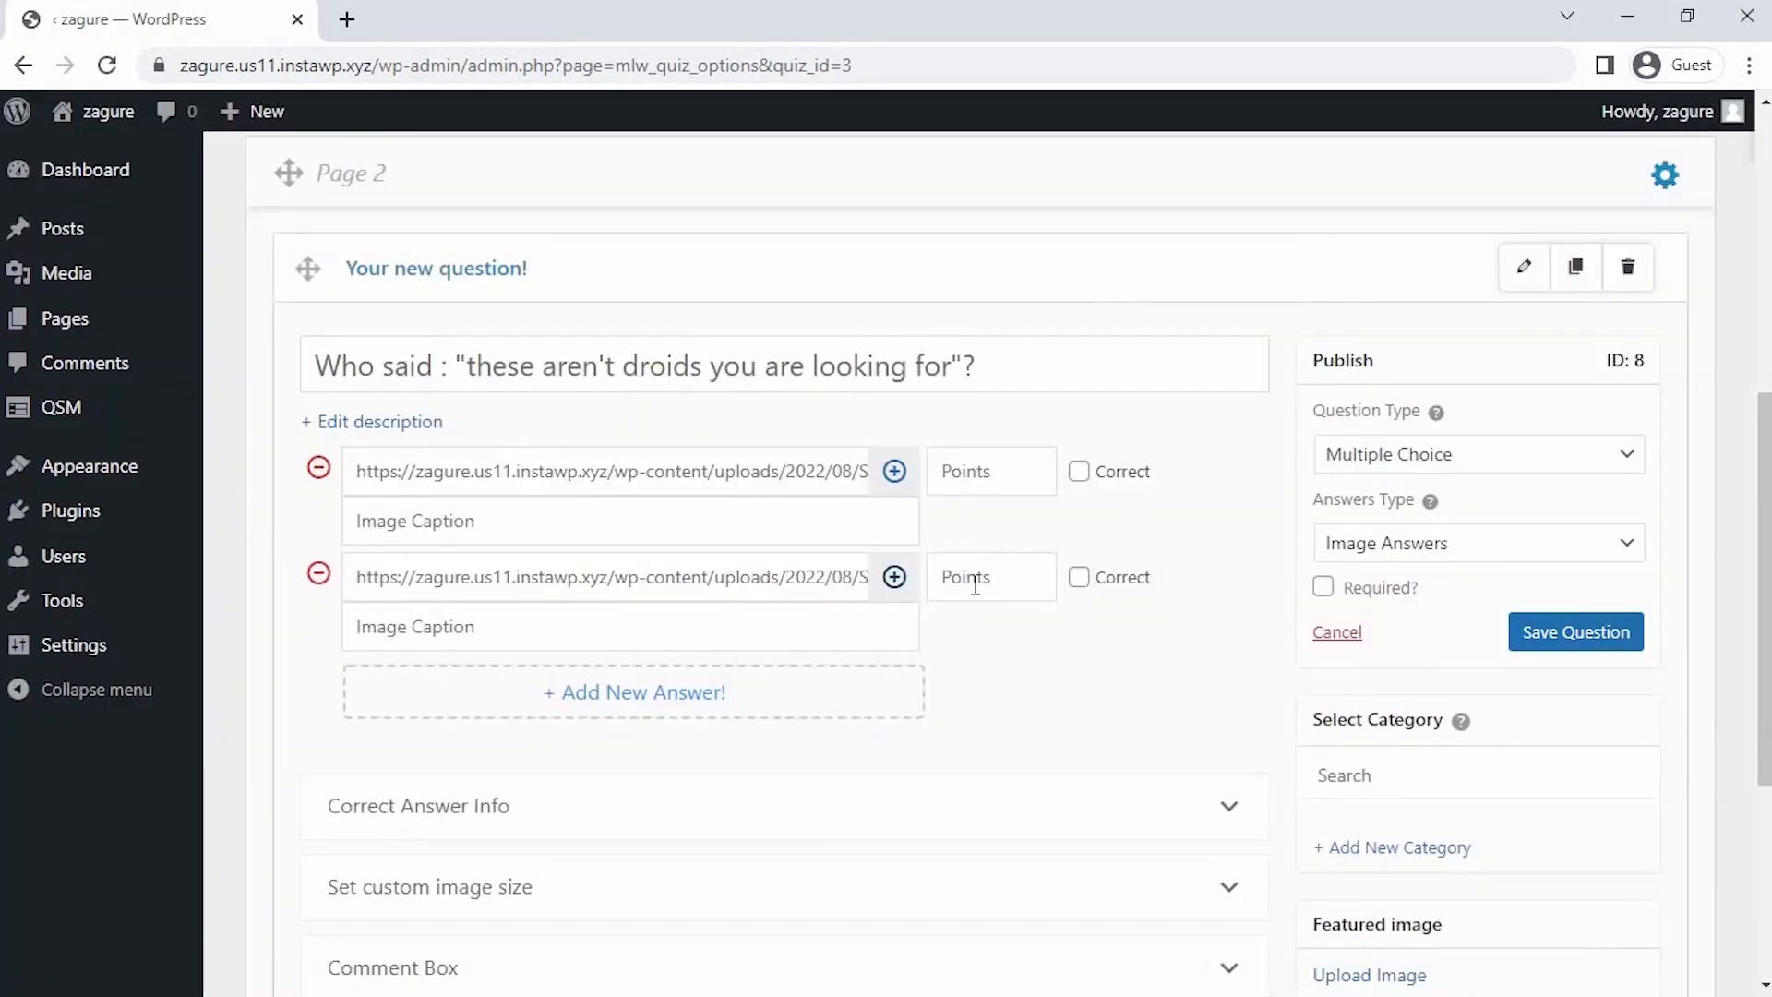
# Give the first image 0 points and the second 10 points as the correct answer, make the question required and save it.
pyautogui.click(975, 585)
pyautogui.write('10')
pyautogui.click(1079, 577)
pyautogui.click(1323, 587)
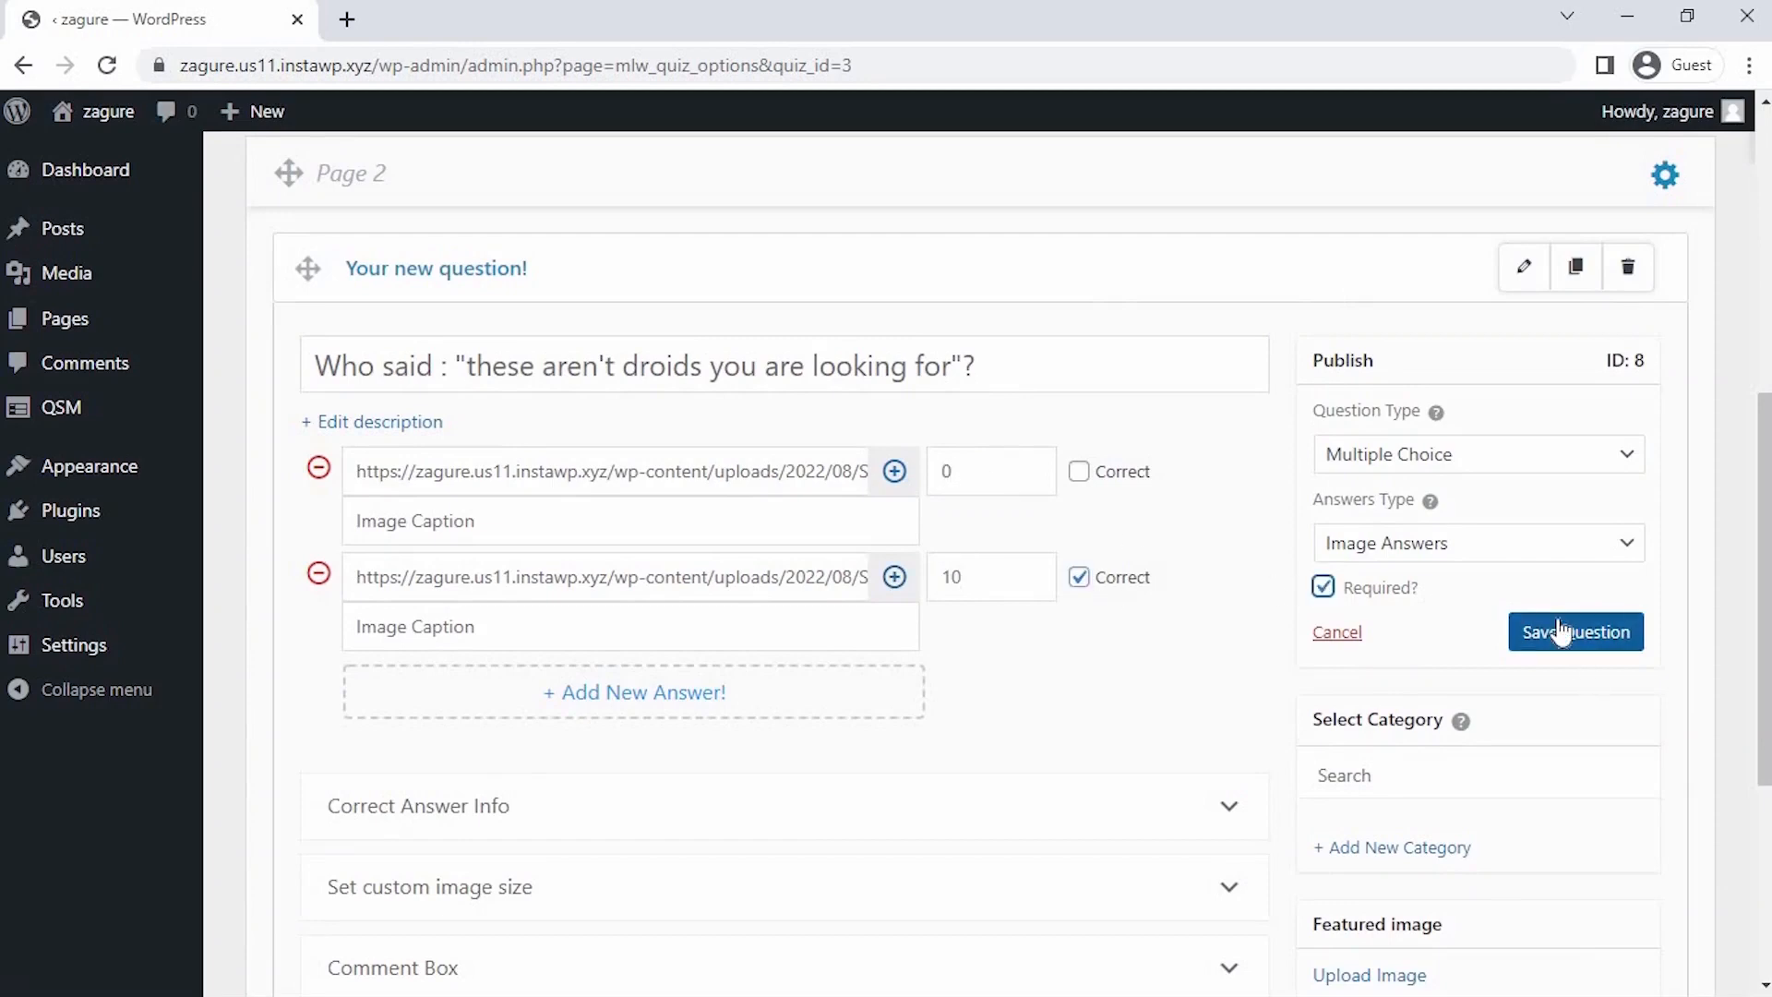
pyautogui.click(1560, 632)
# Add a third page to the quiz and create a new question on it.
pyautogui.scroll(-4, 1560, 632)
pyautogui.click(943, 871)
pyautogui.scroll(-2, 943, 872)
pyautogui.click(1230, 800)
pyautogui.scroll(-4, 1230, 799)
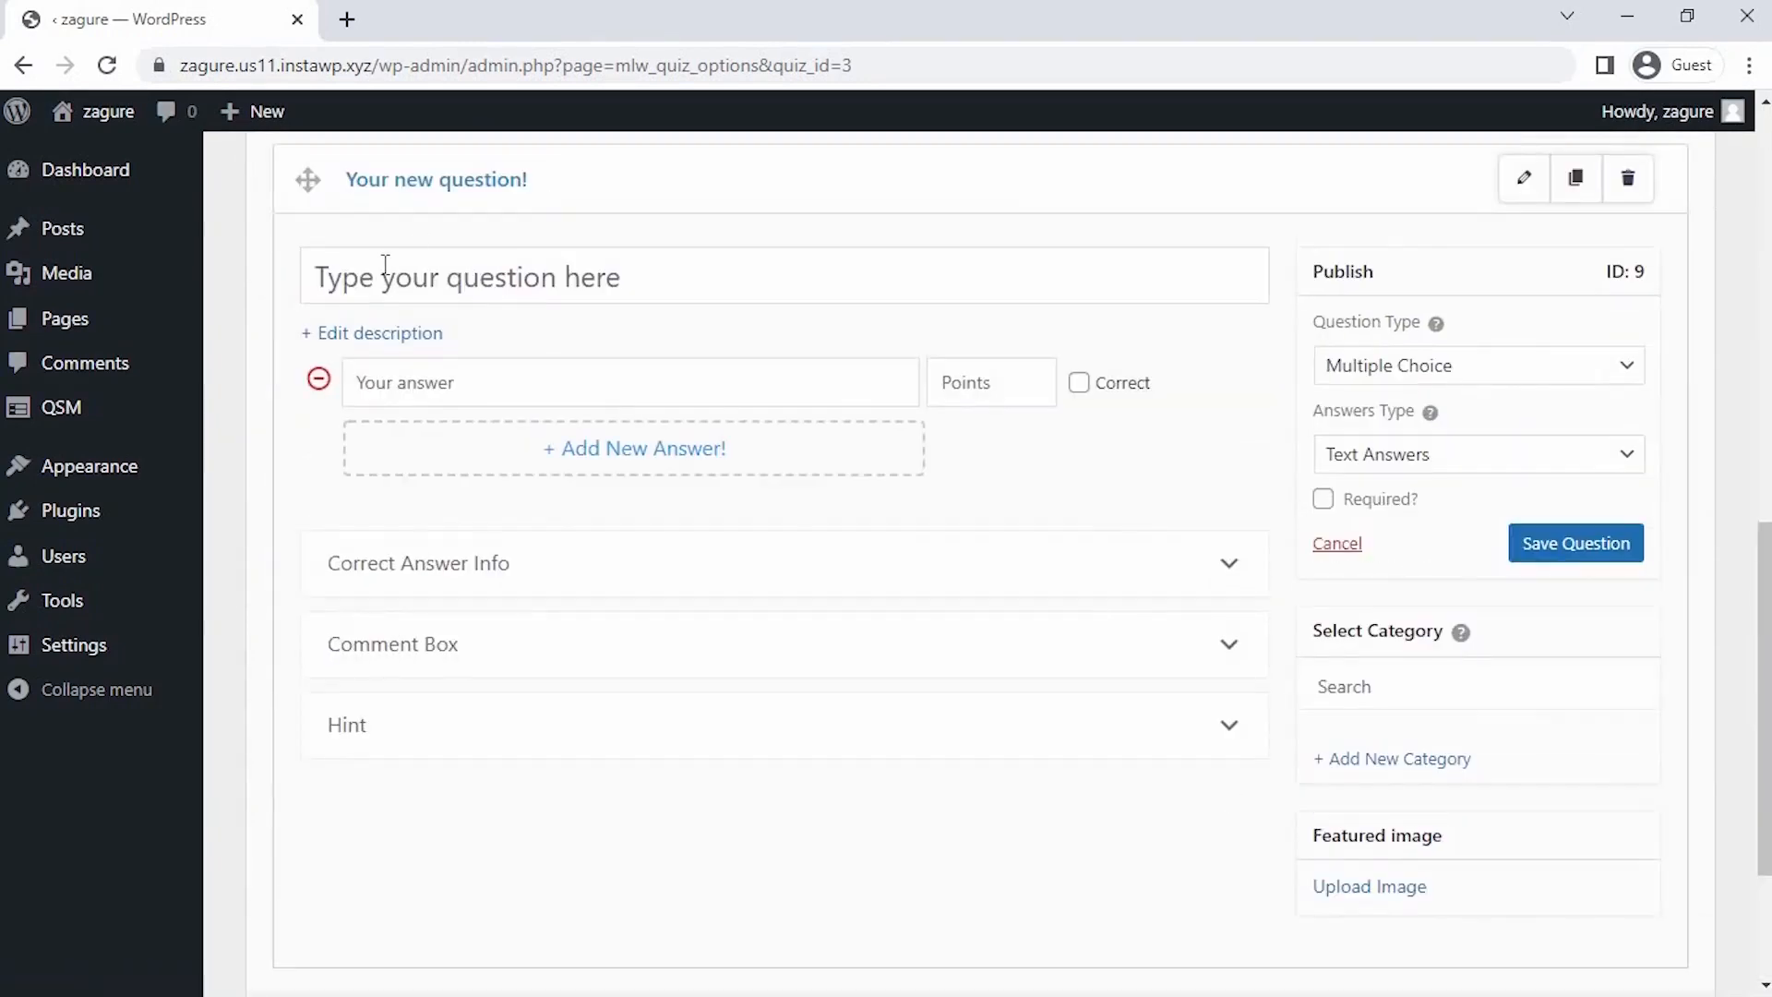
# Enter the question "Which is the frozen Planet in Star wars?" with the text answers "Serenne" and "Hoth".
pyautogui.click(386, 265)
pyautogui.write('Which is the frozen Planet in ')
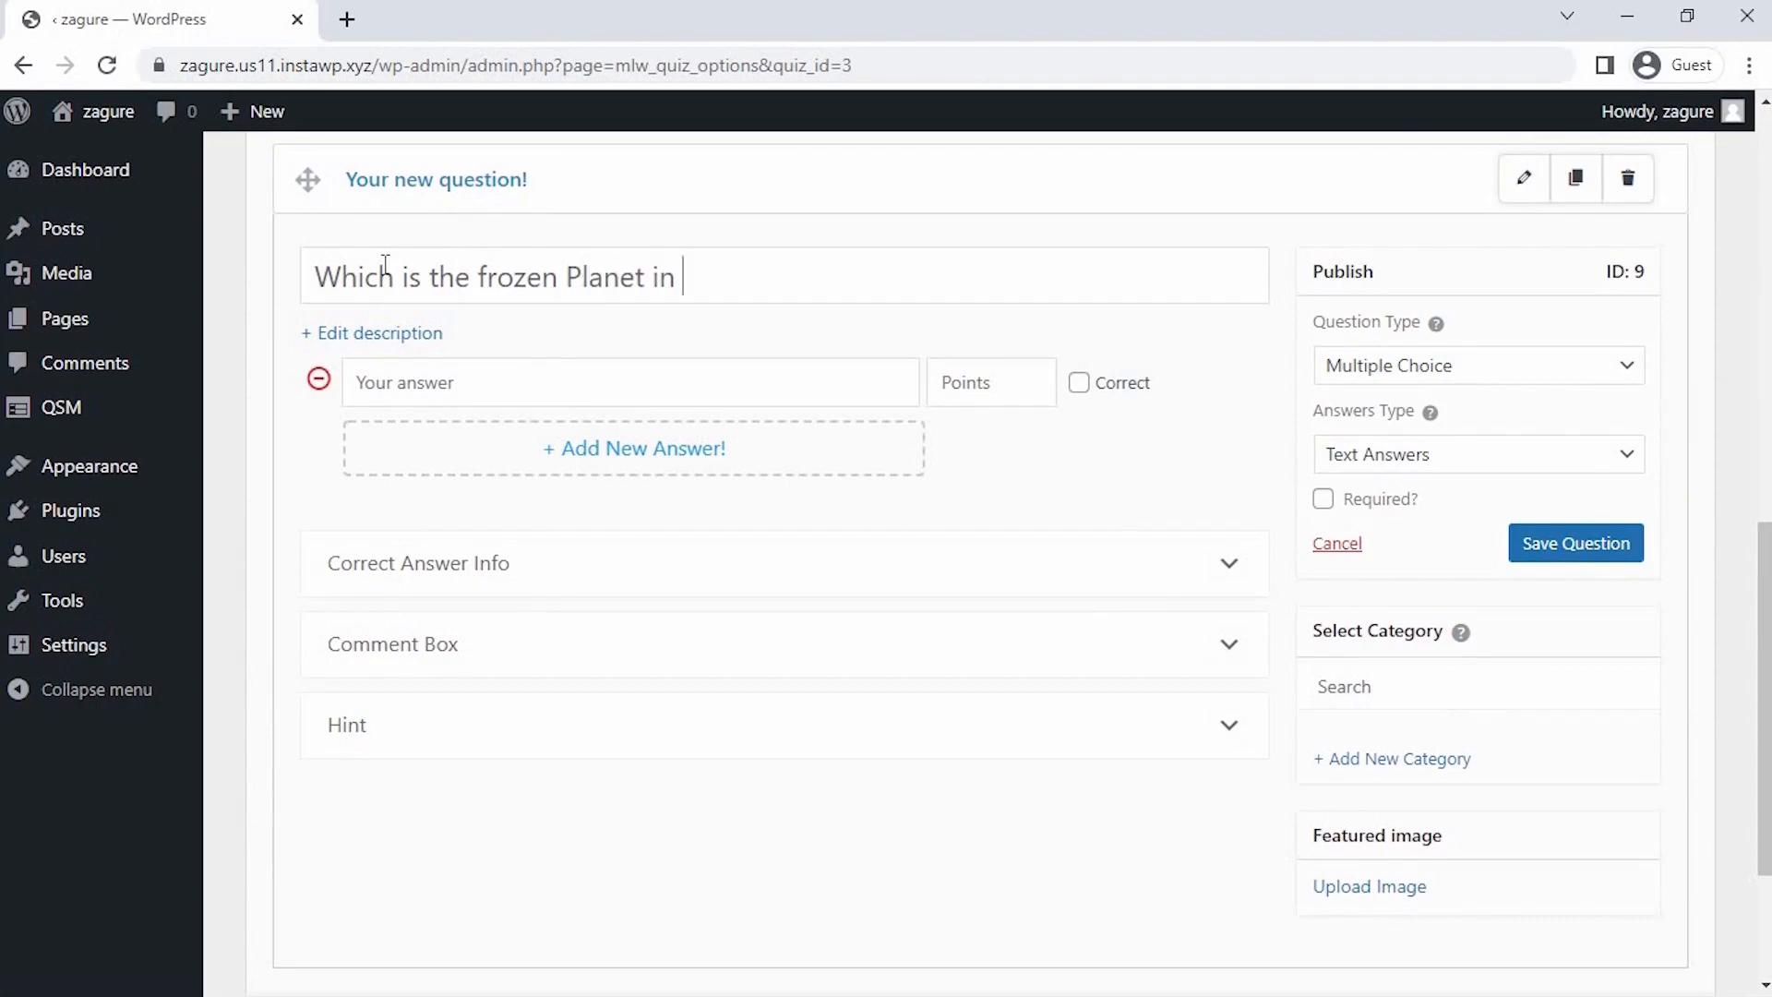
pyautogui.write('Star wars?')
pyautogui.click(729, 379)
pyautogui.write('Serenne')
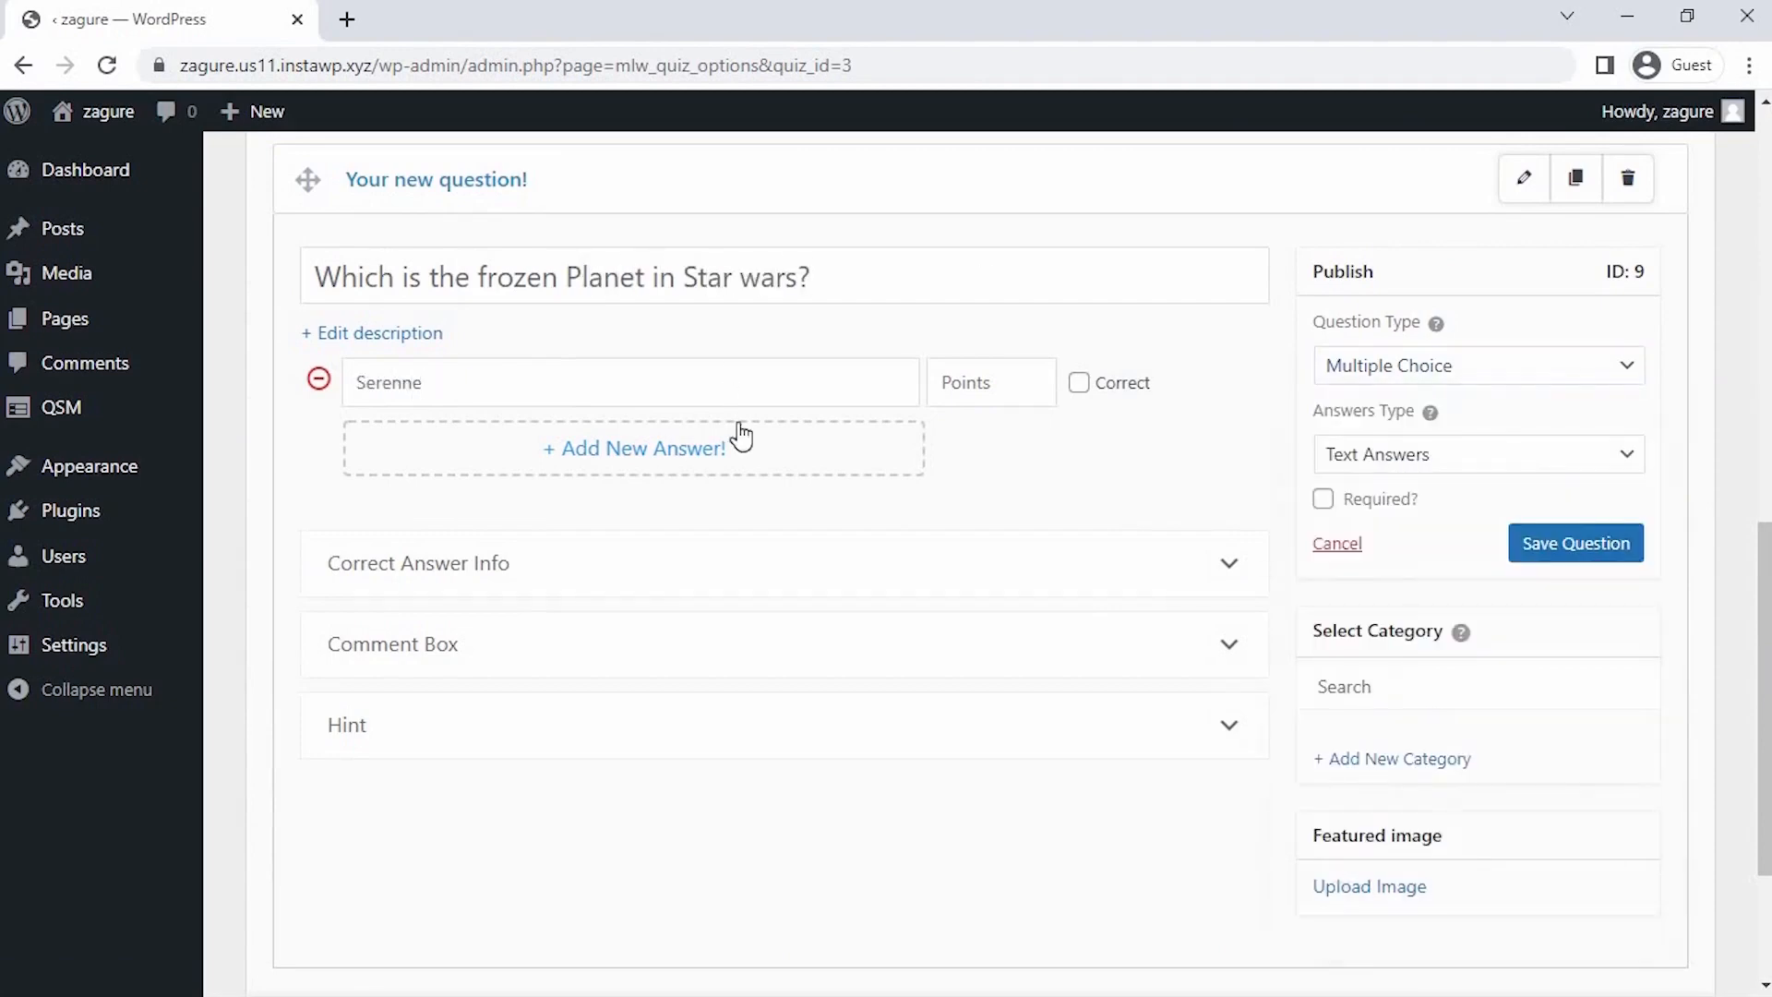
pyautogui.click(742, 436)
pyautogui.write('Hoth')
# Give "Serenne" 0 points and "Hoth" 10 points as the correct answer, make the question required, and save the questions.
pyautogui.click(1079, 438)
pyautogui.click(1323, 499)
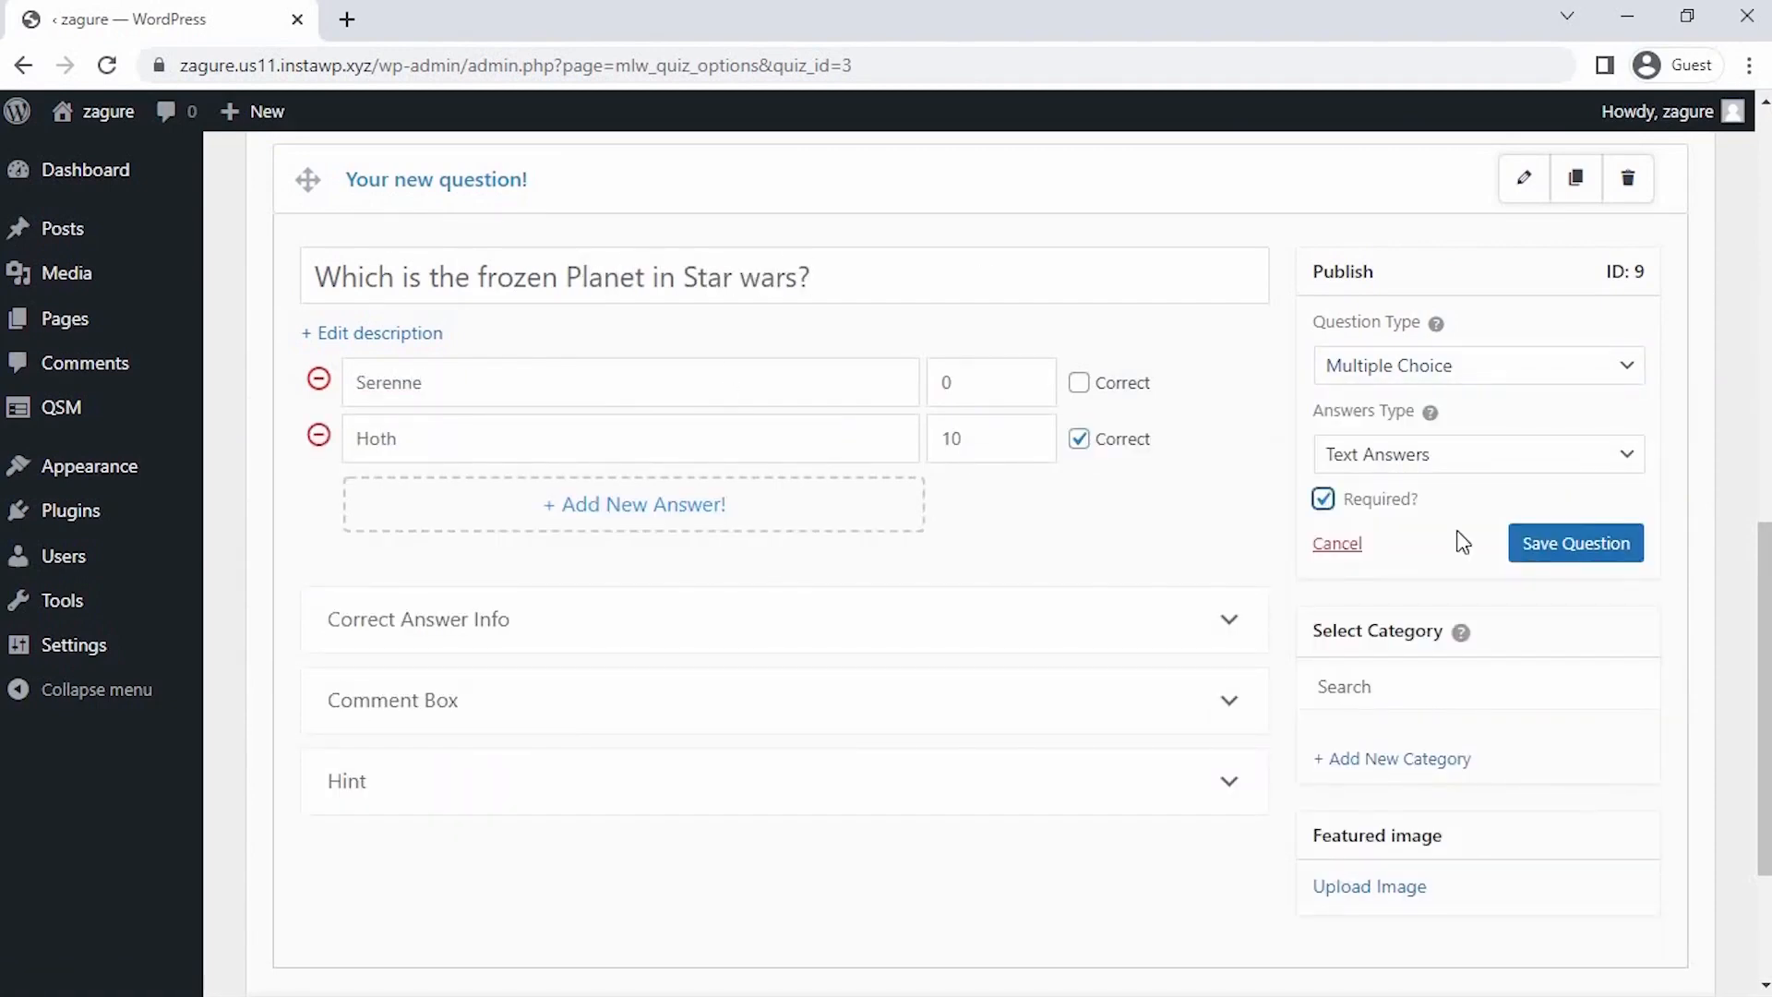
pyautogui.click(1564, 547)
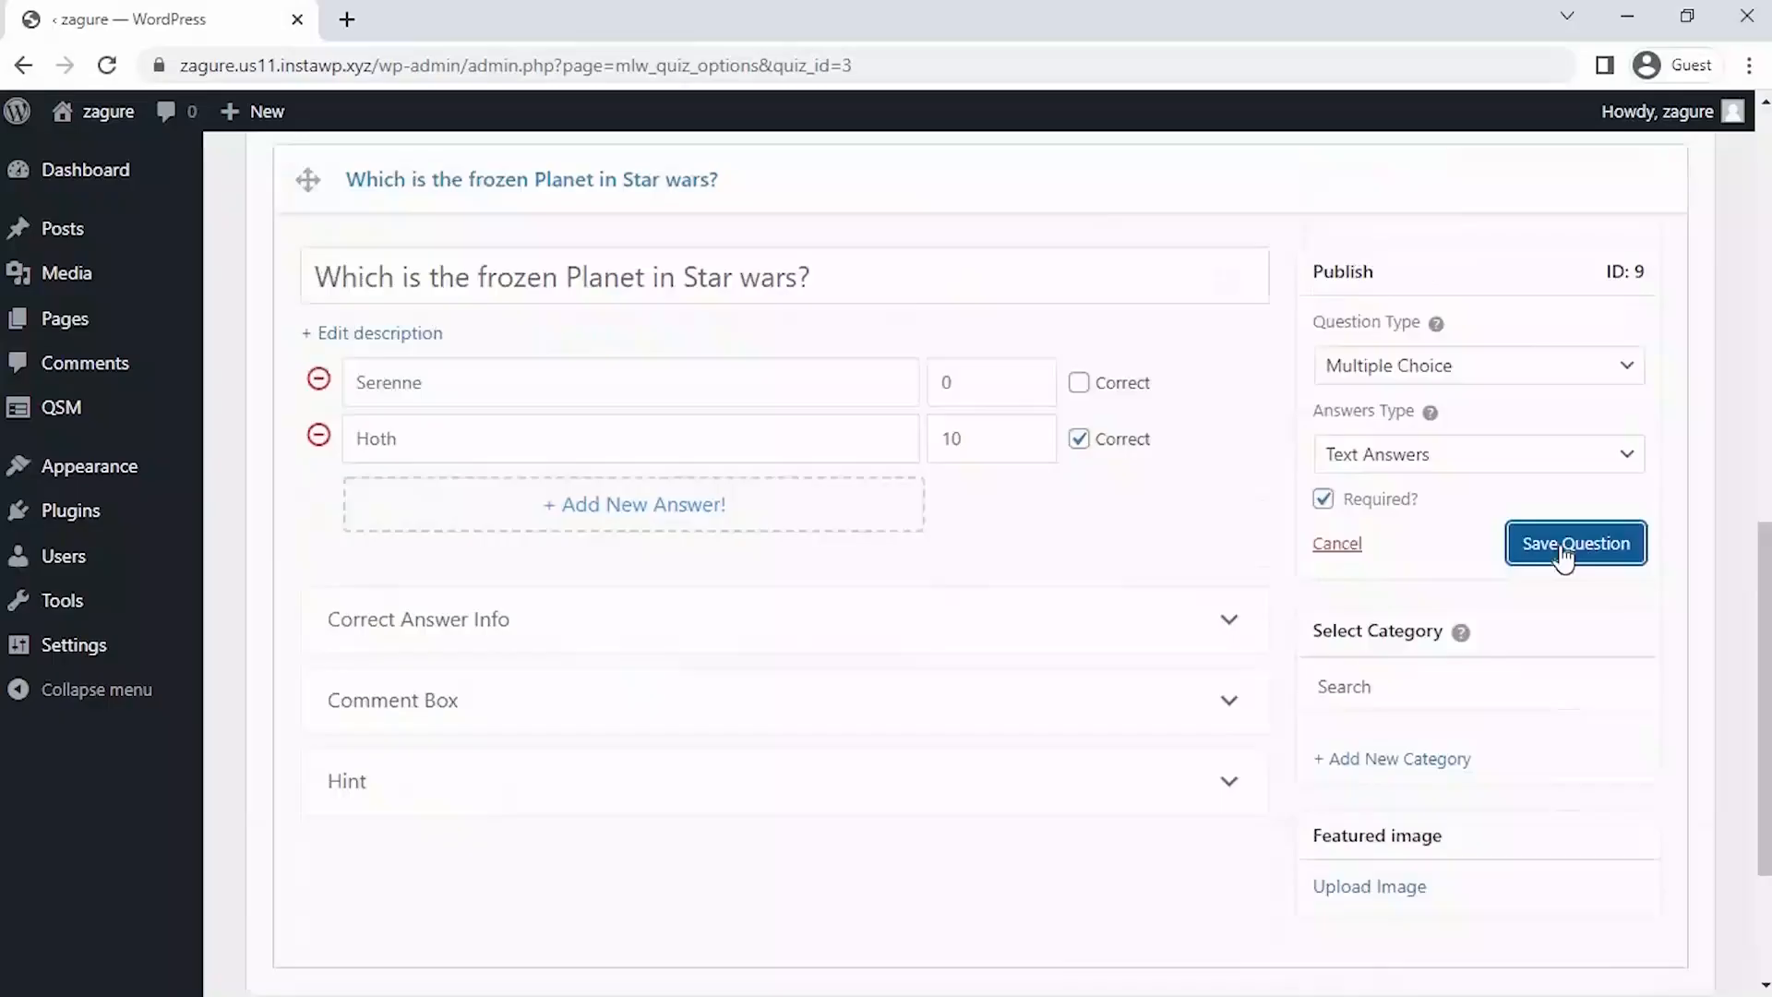
pyautogui.scroll(-3, 1564, 555)
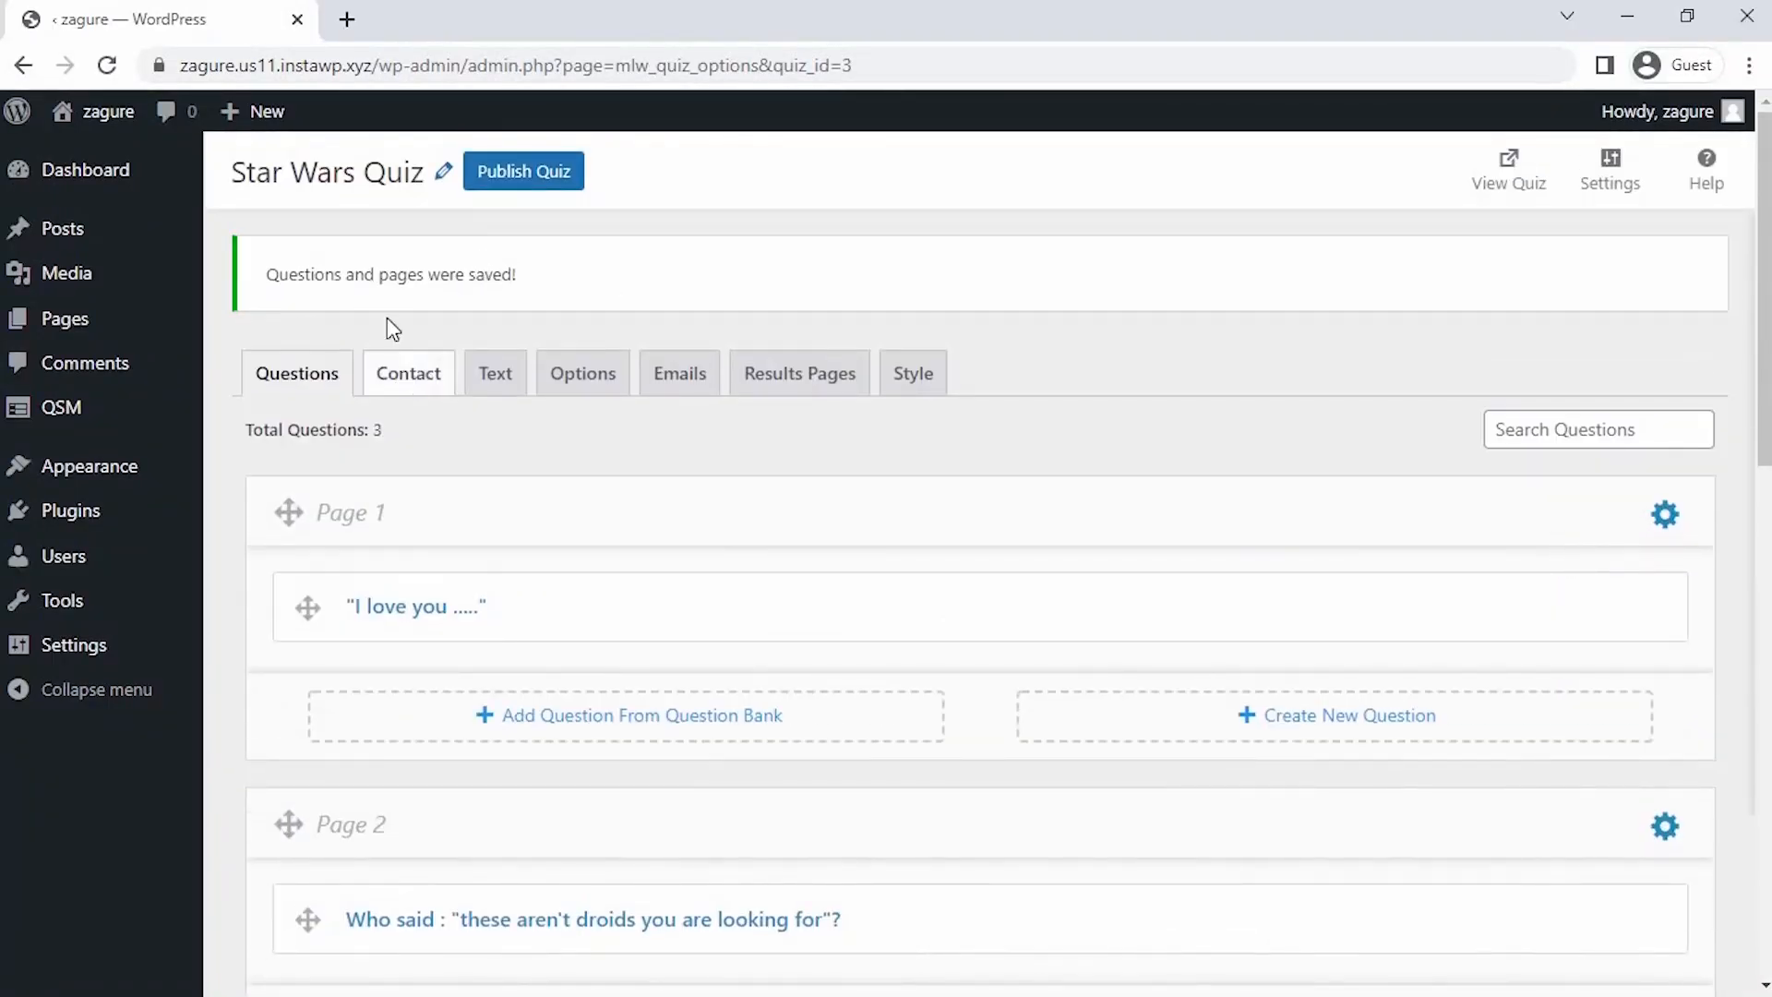
# Add a required text field labelled "Name" to the quiz's contact form and save the form.
pyautogui.click(428, 372)
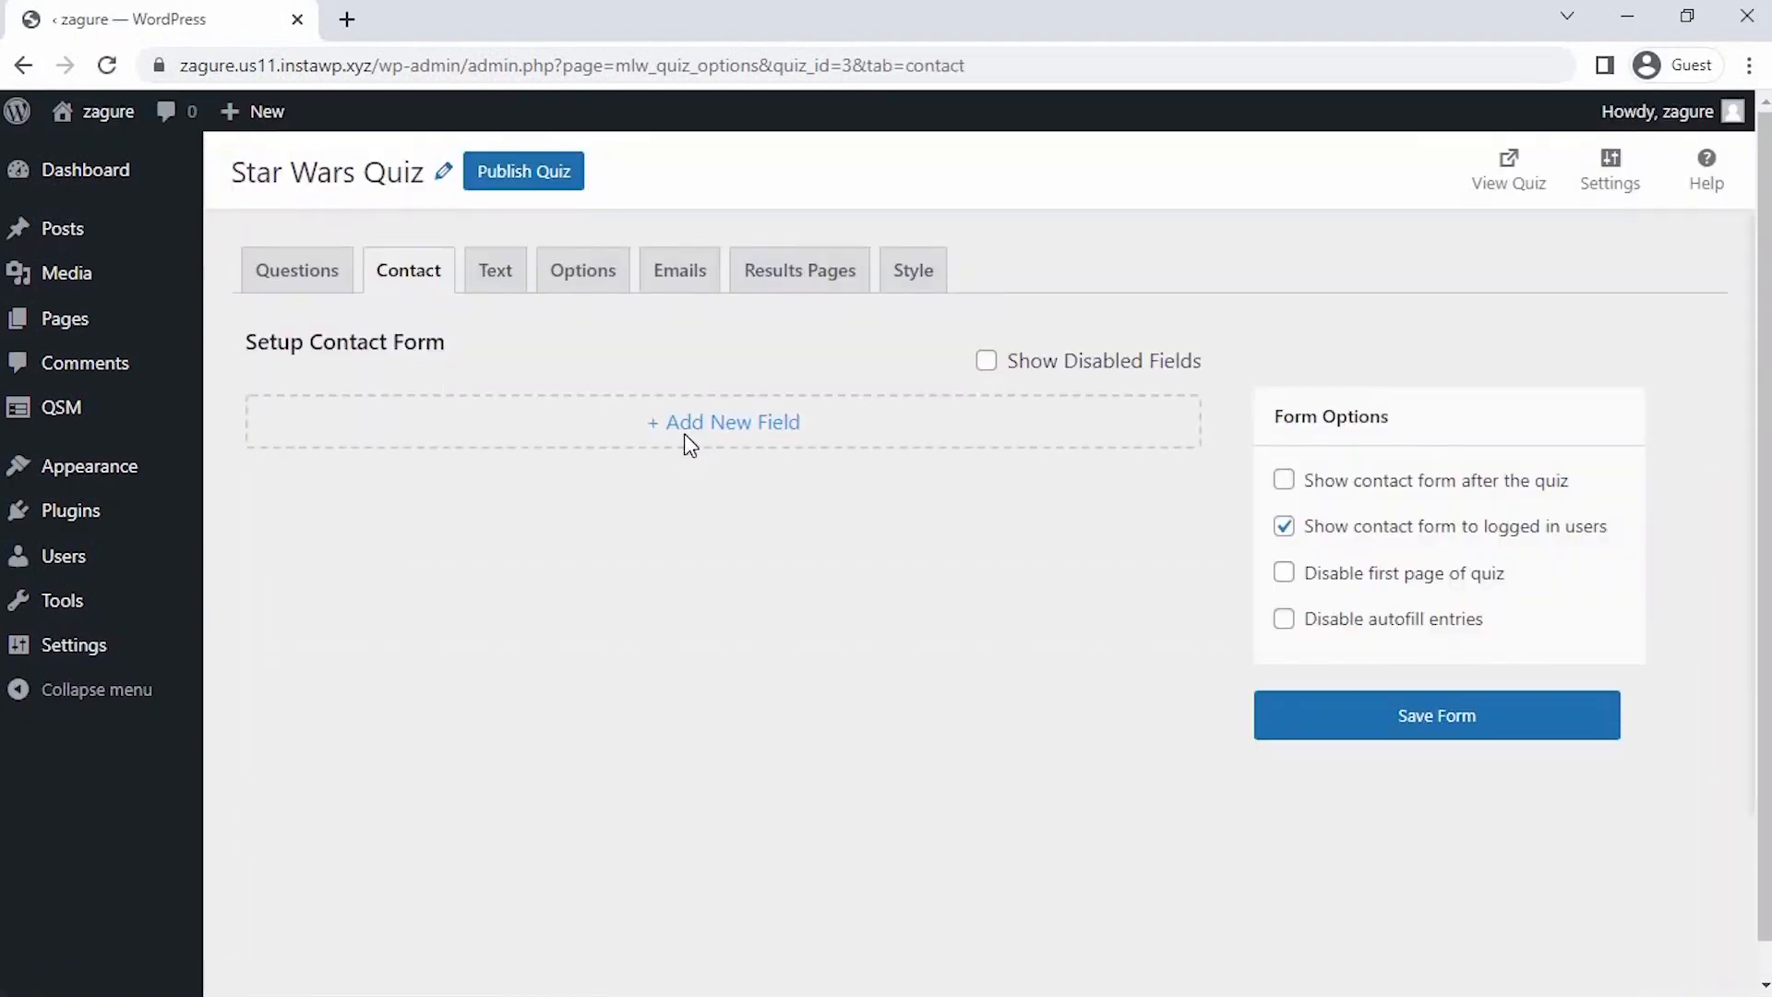
pyautogui.click(685, 433)
pyautogui.click(507, 468)
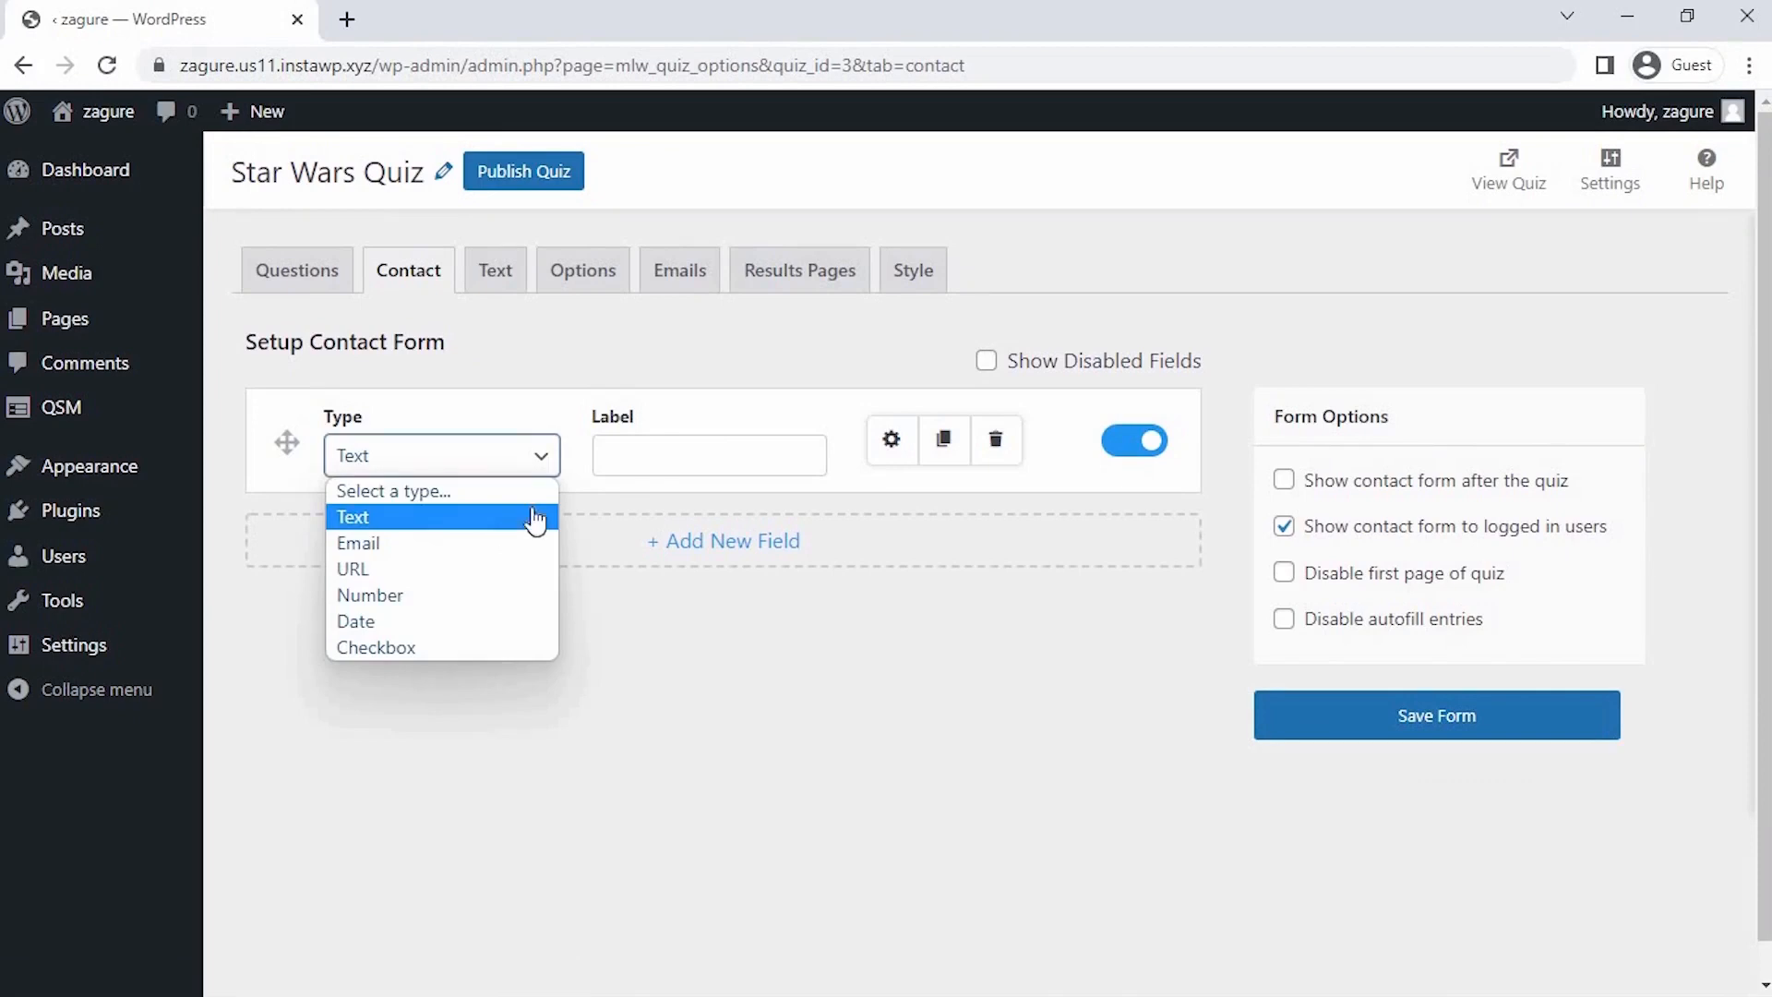
pyautogui.click(535, 519)
pyautogui.click(653, 458)
pyautogui.write('Name')
pyautogui.click(890, 451)
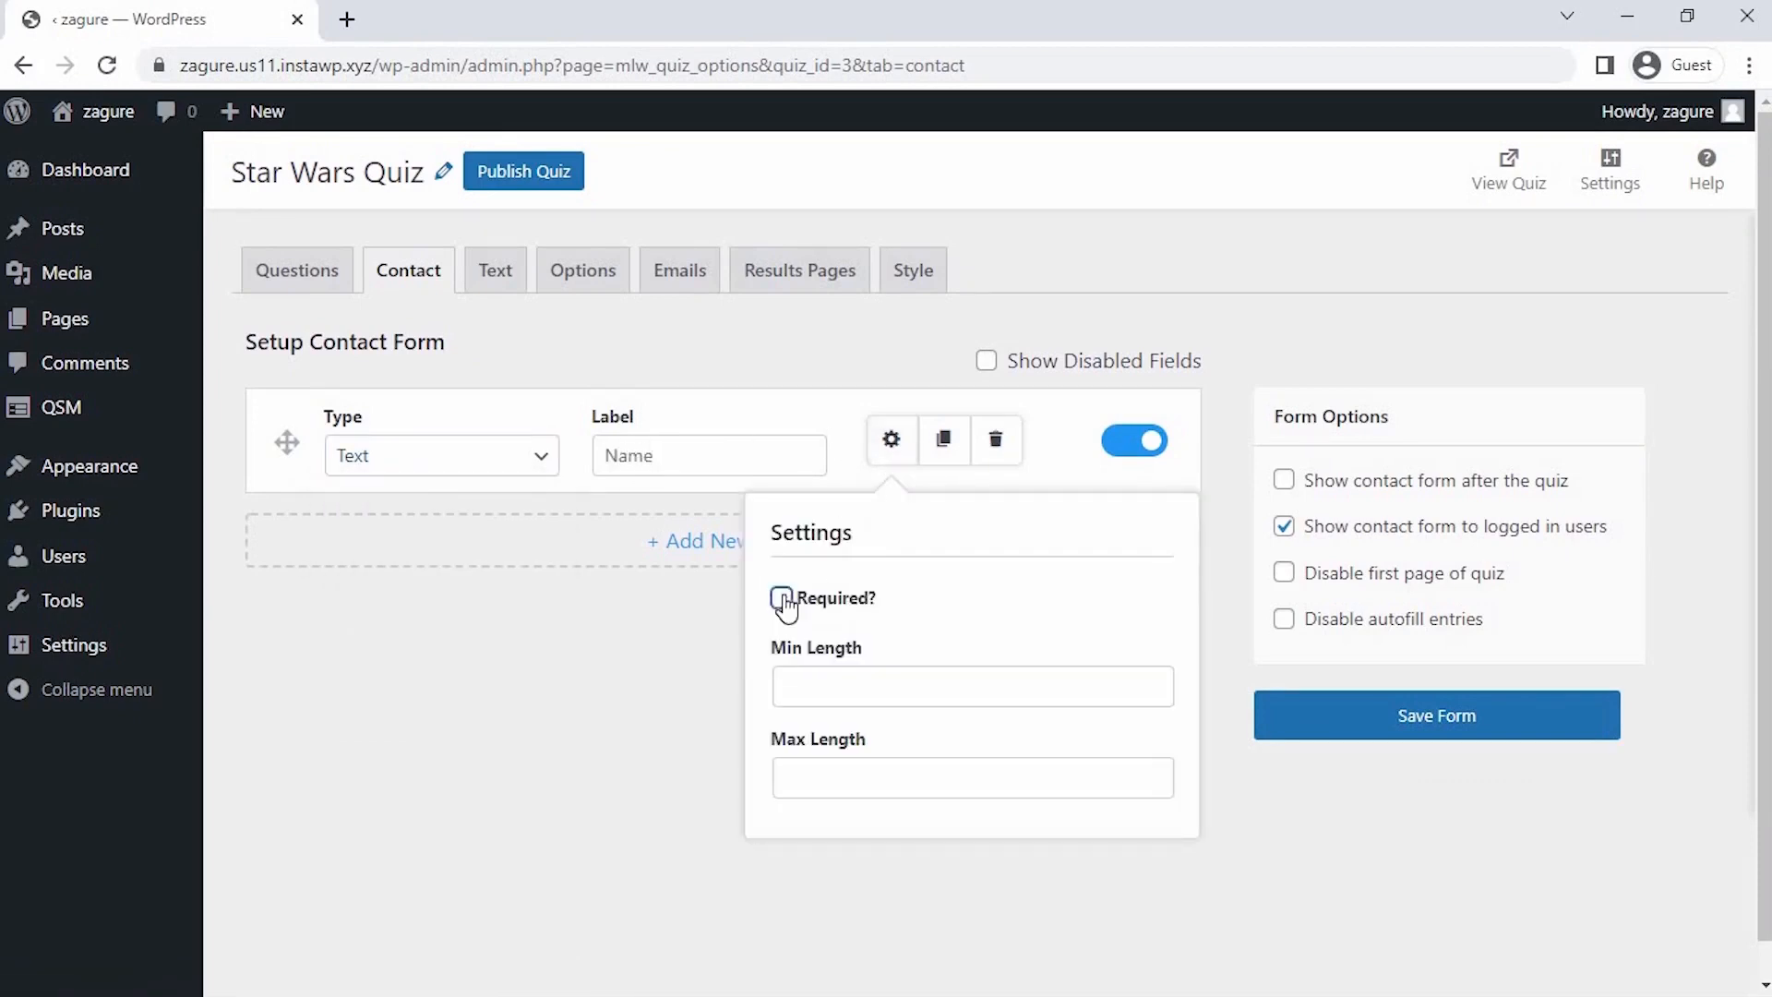
pyautogui.click(889, 441)
pyautogui.click(1384, 712)
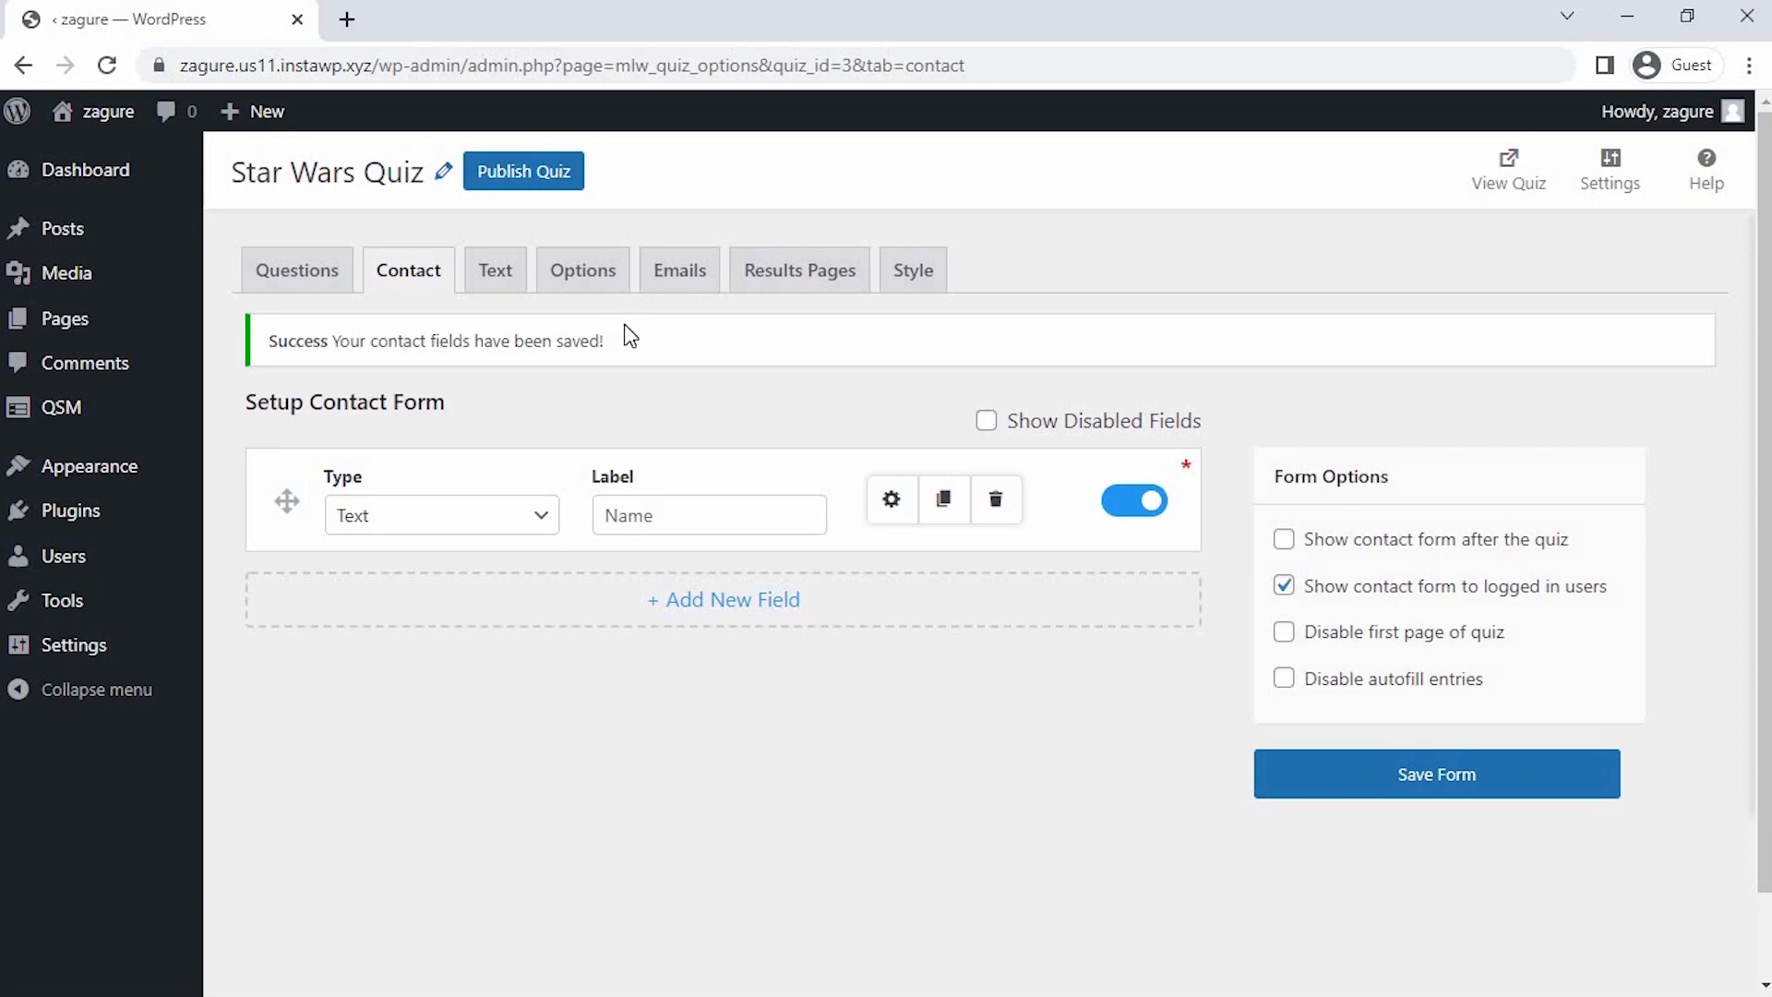
# Set the first results page to show when the quiz's total points are greater than 20.
pyautogui.click(797, 272)
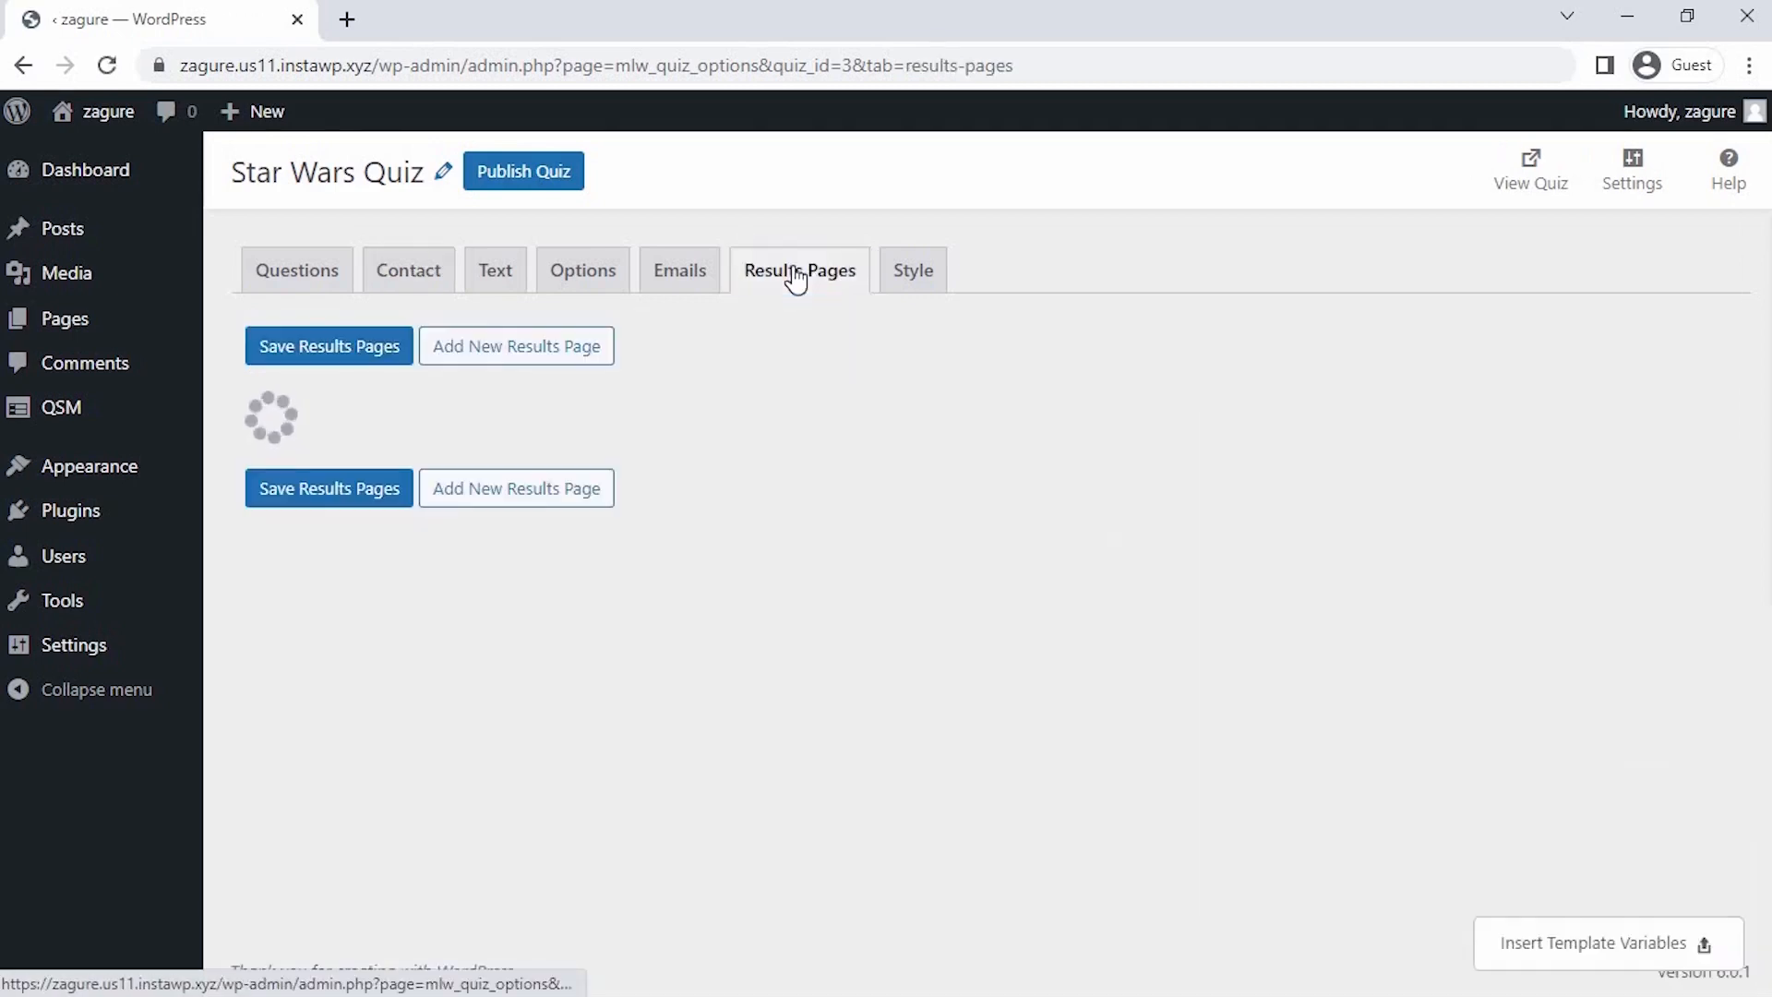
pyautogui.click(442, 598)
pyautogui.click(442, 625)
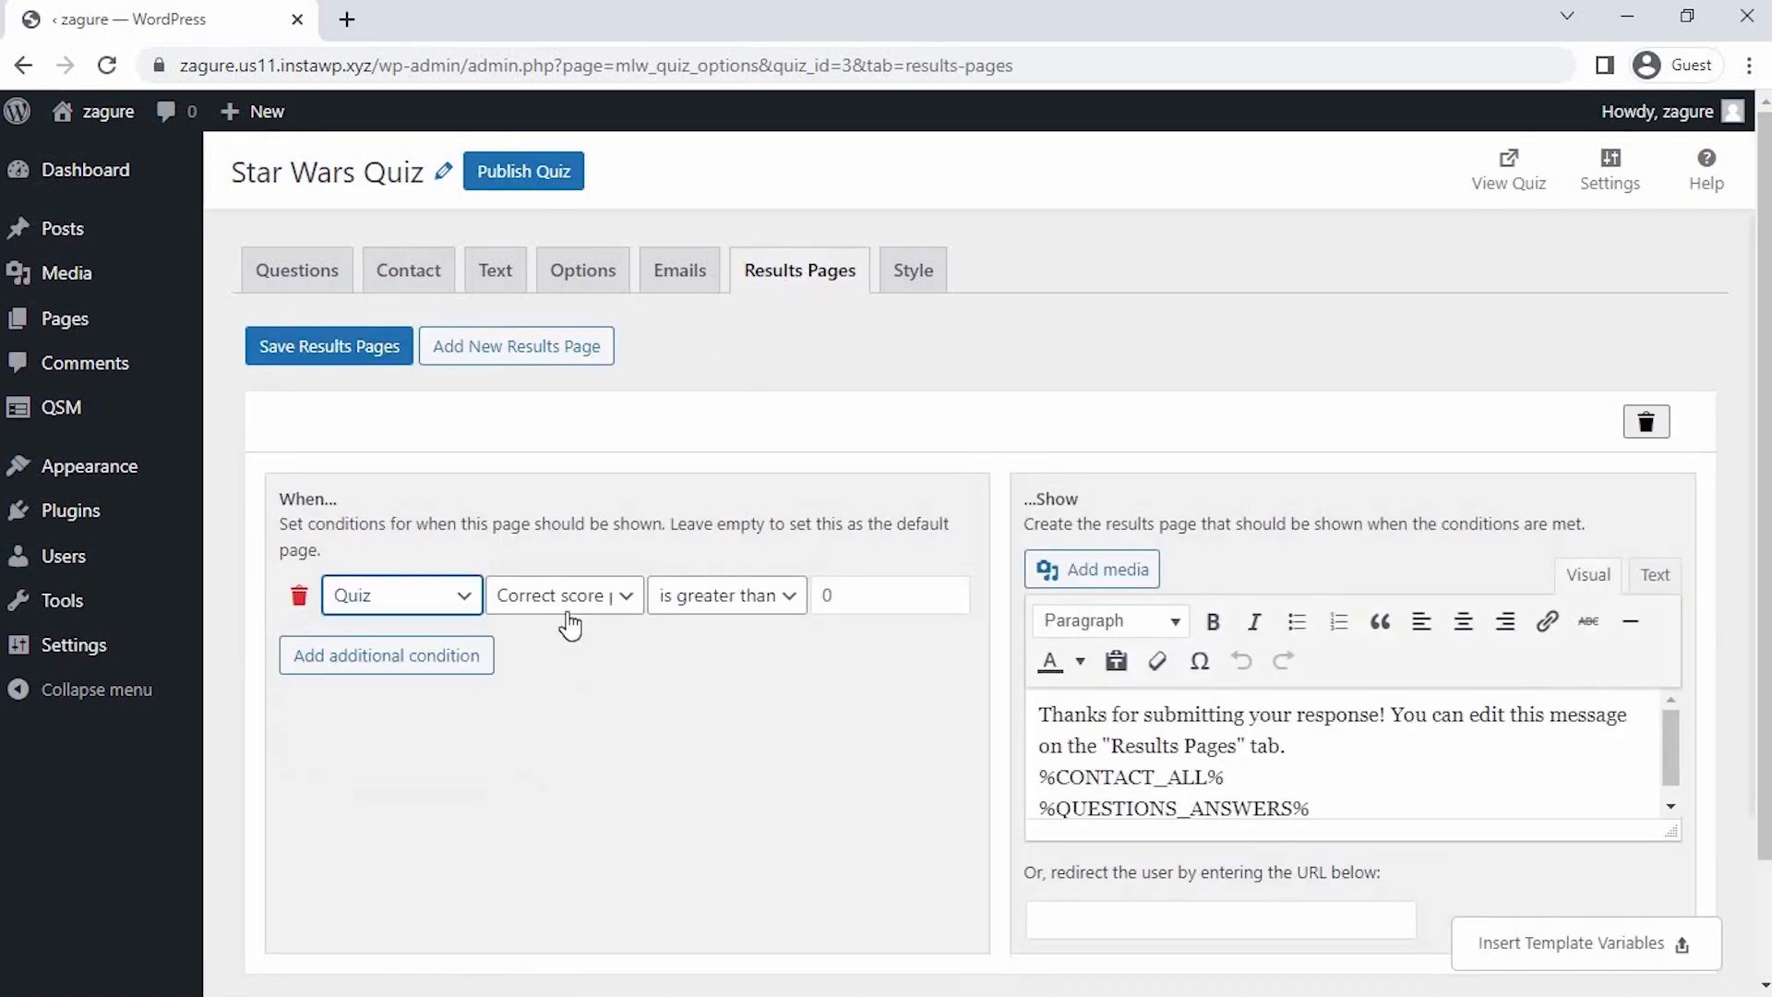
pyautogui.click(567, 612)
pyautogui.click(575, 624)
pyautogui.click(696, 605)
pyautogui.click(702, 705)
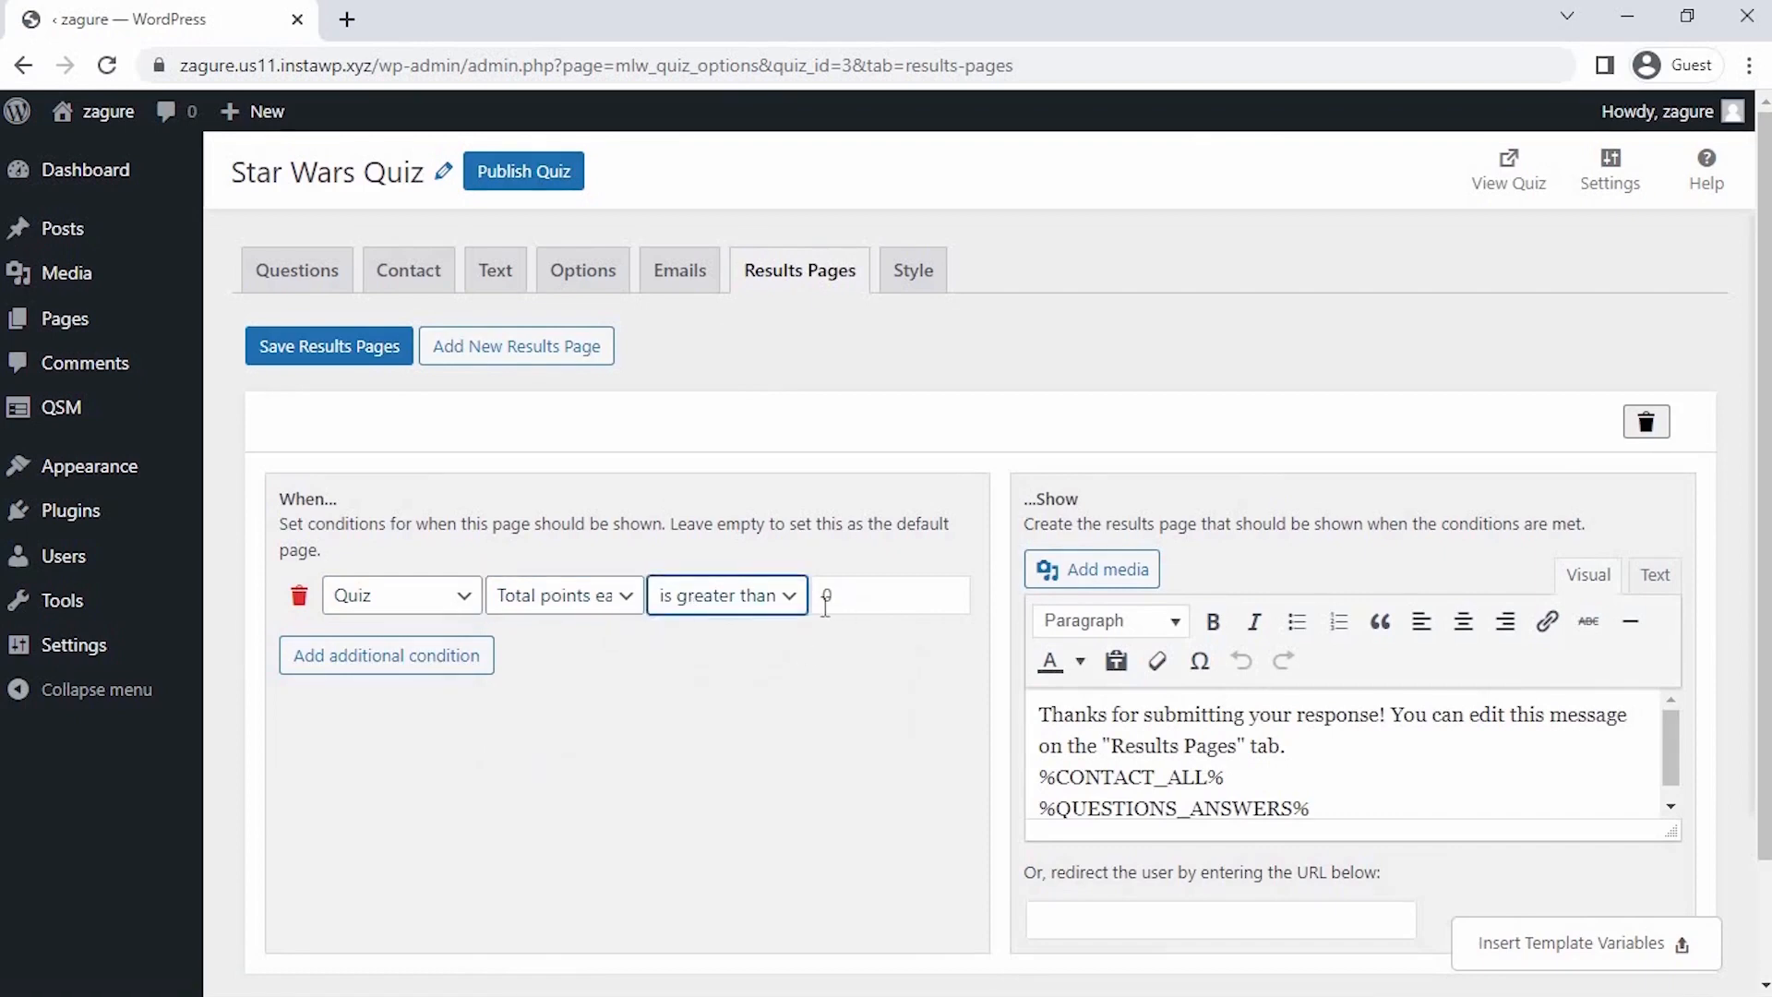
pyautogui.click(826, 599)
# Replace the default results message with "Thanks %USER_NAME% for Submitting your response !!!", keeping the %QUESTIONS_ANSWERS% line.
pyautogui.moveTo(1039, 714); pyautogui.dragTo(1253, 768)
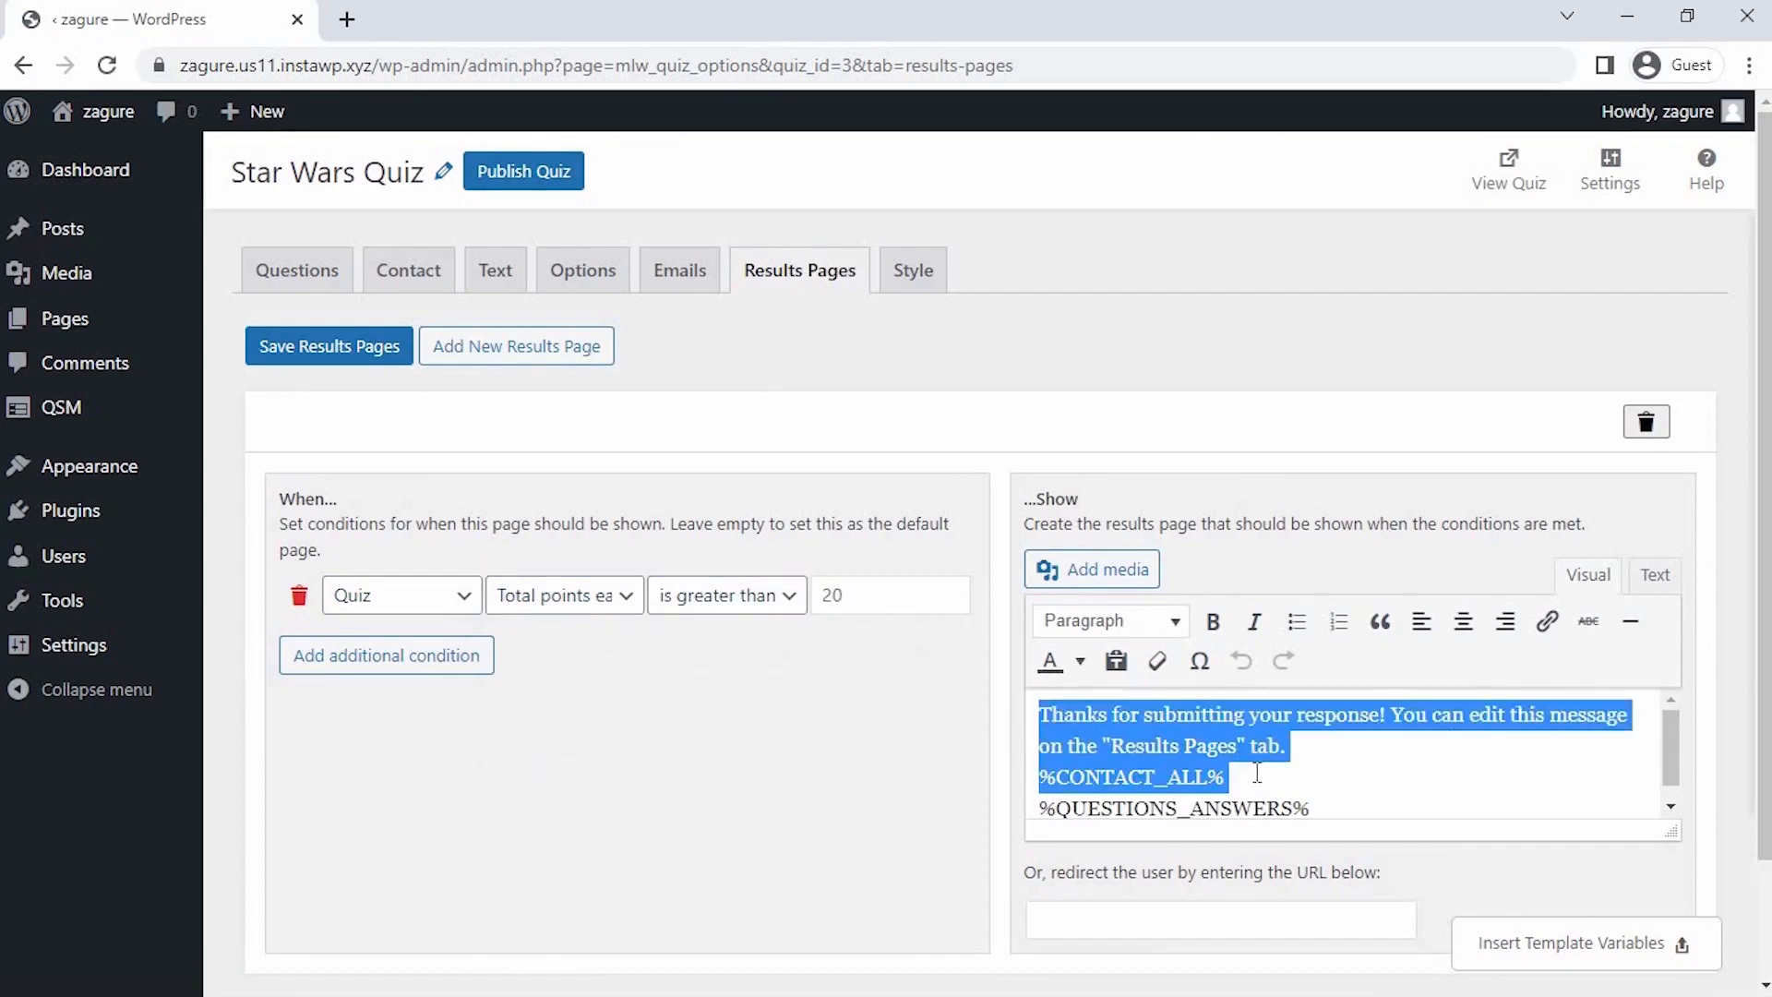
pyautogui.press('BackSpace')
pyautogui.write('Thanks')
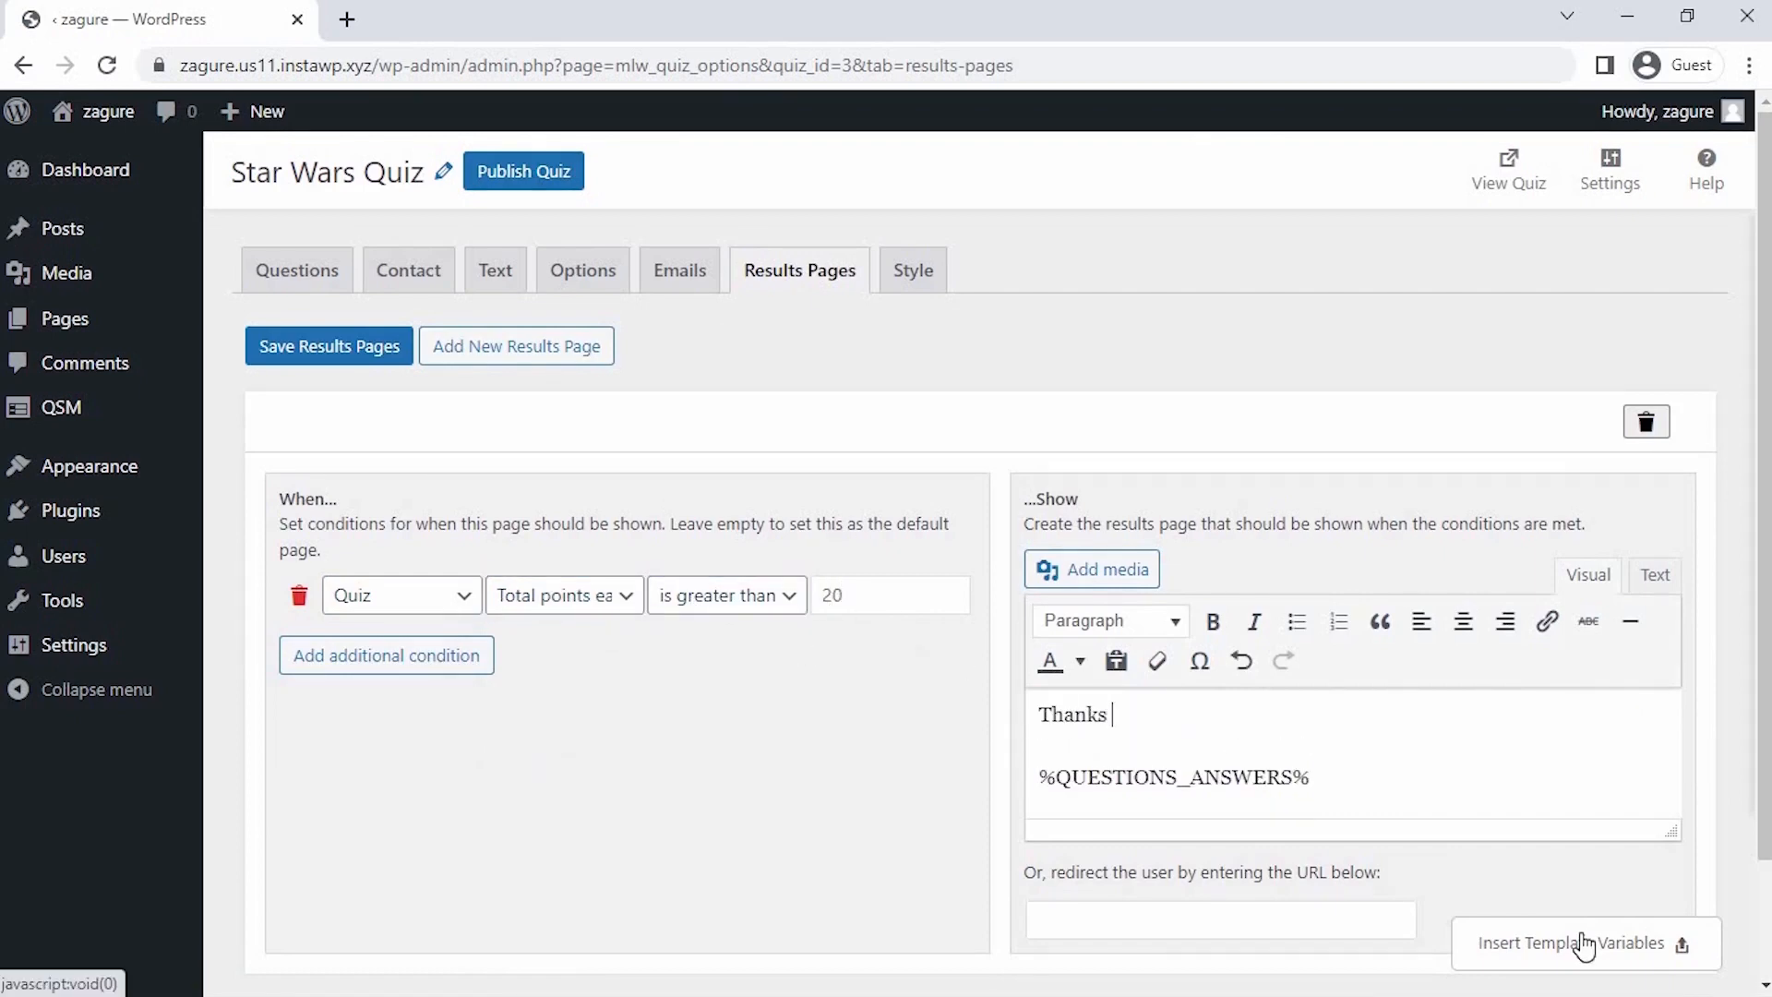
pyautogui.click(1571, 942)
pyautogui.click(1492, 878)
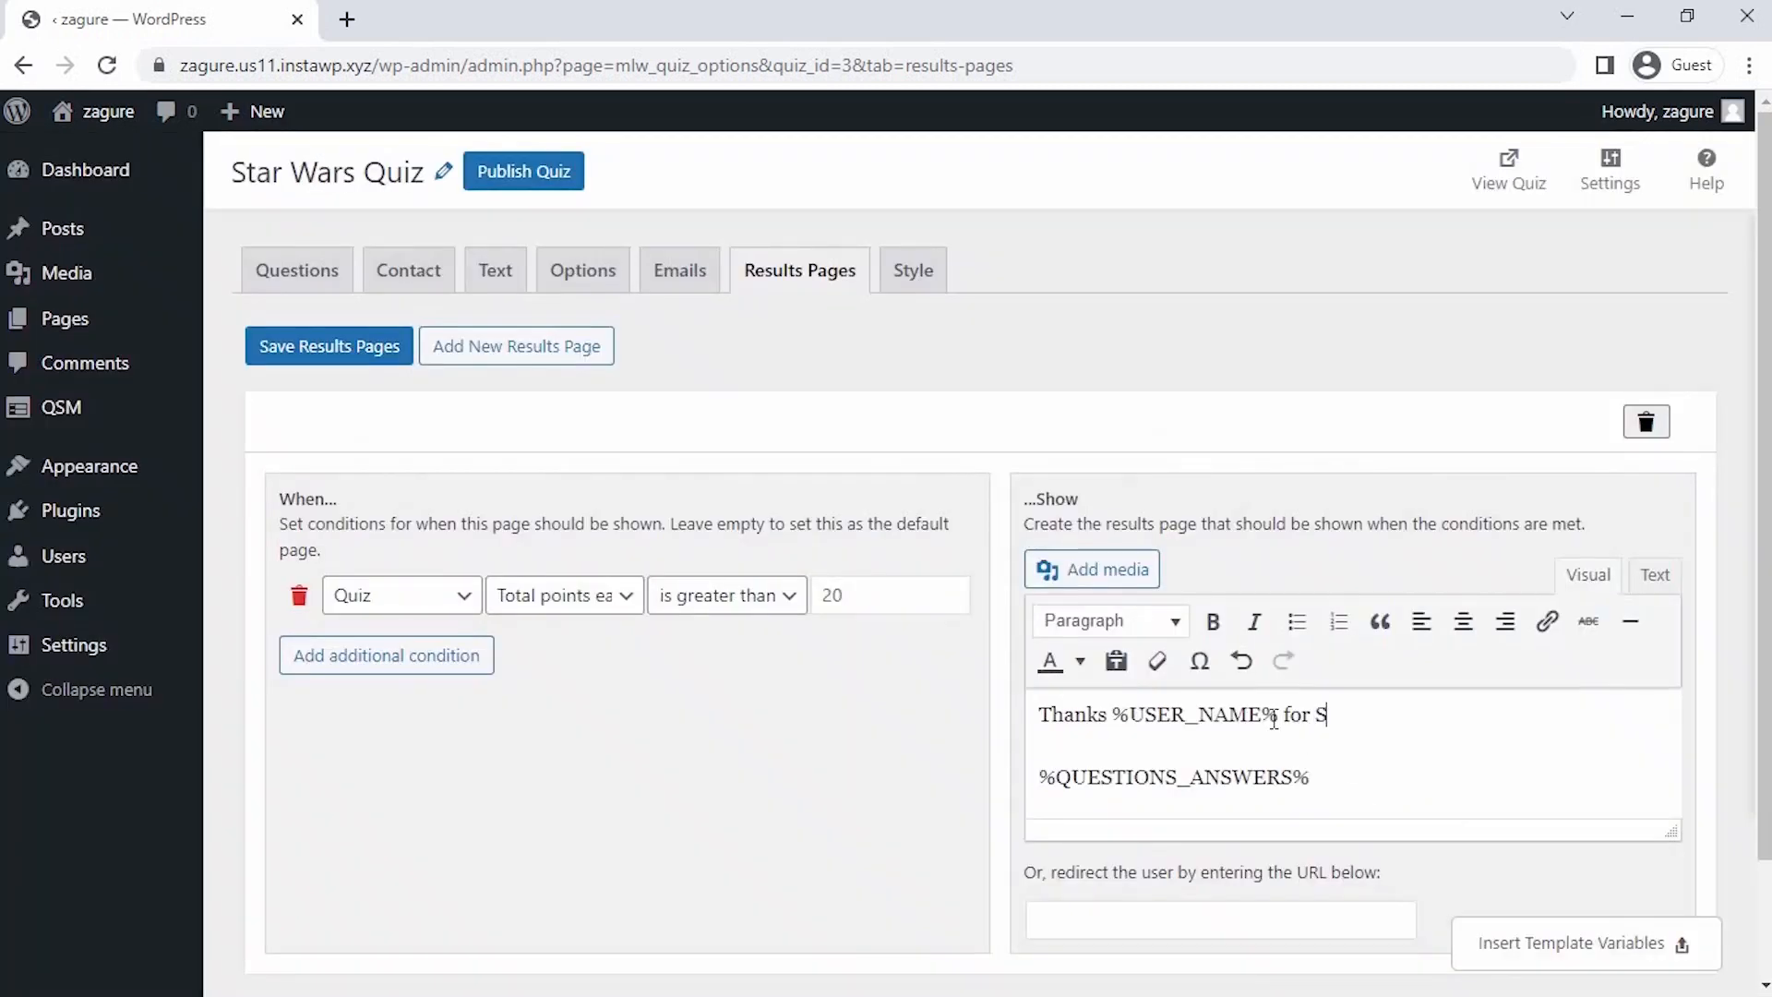
pyautogui.write('for Submitting your response')
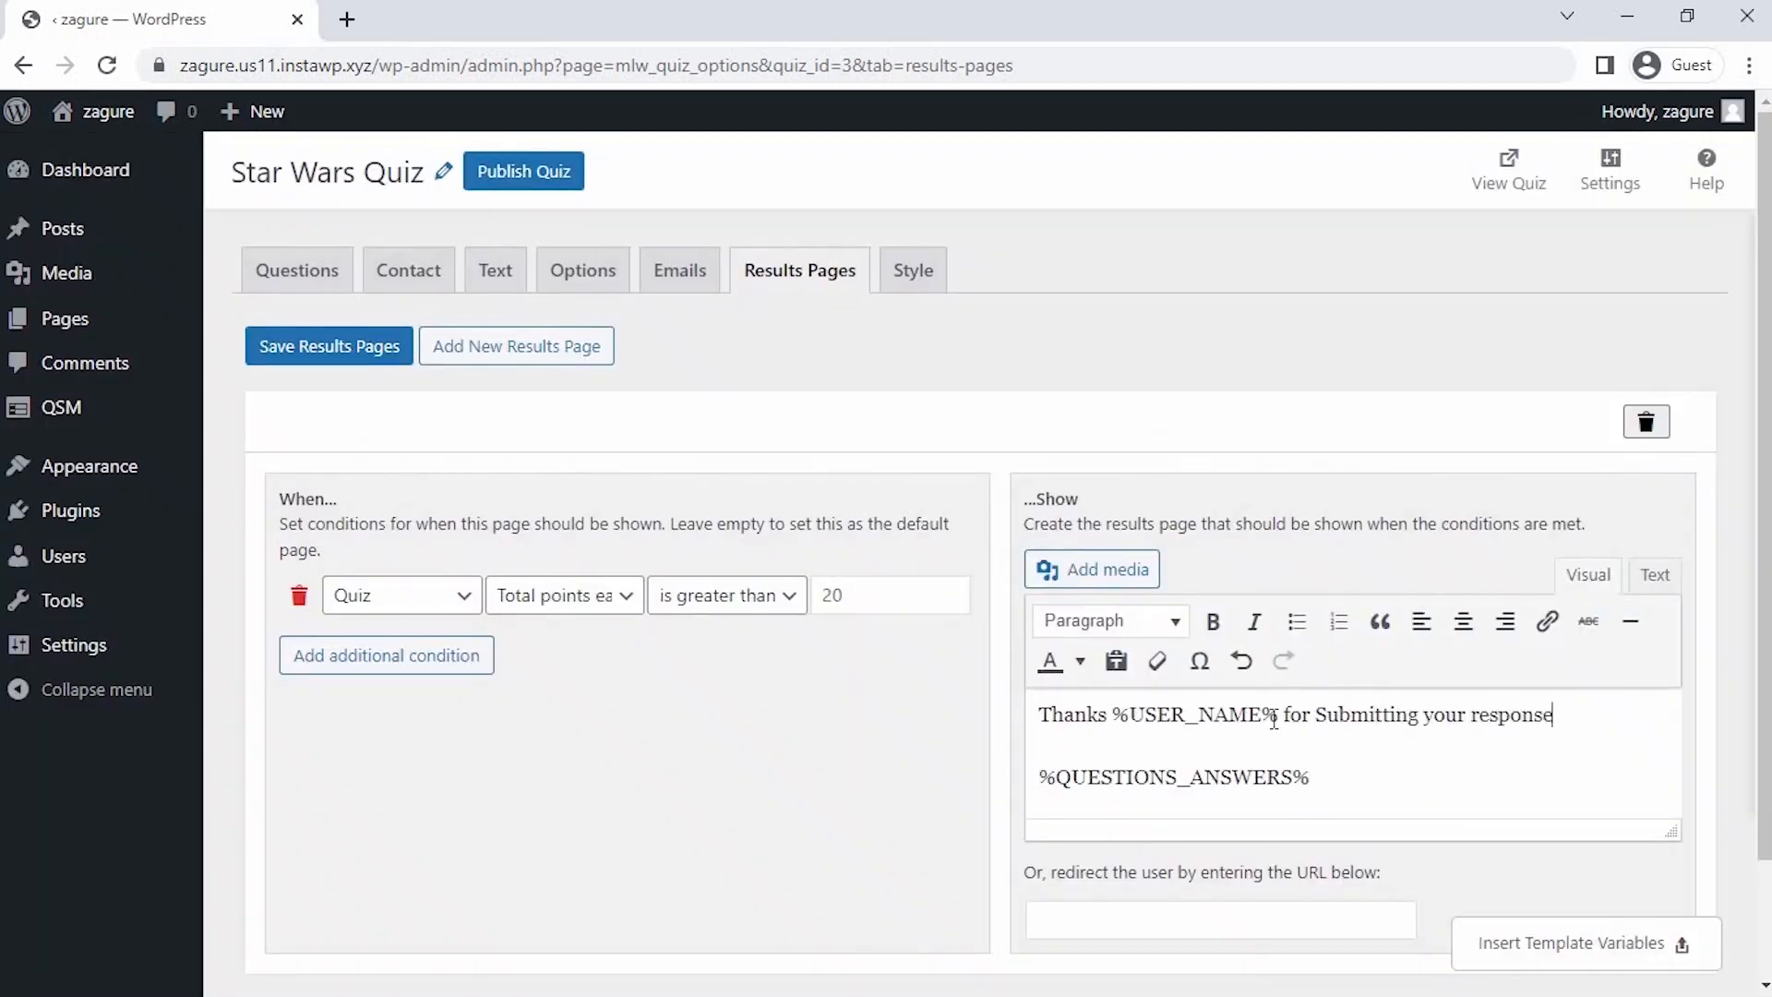
pyautogui.write(' !!!')
# Add the line "Point Score : %POINT_SCORE%" below the thank-you message, using the point score template variable.
pyautogui.press('Return')
pyautogui.write('Point Score :')
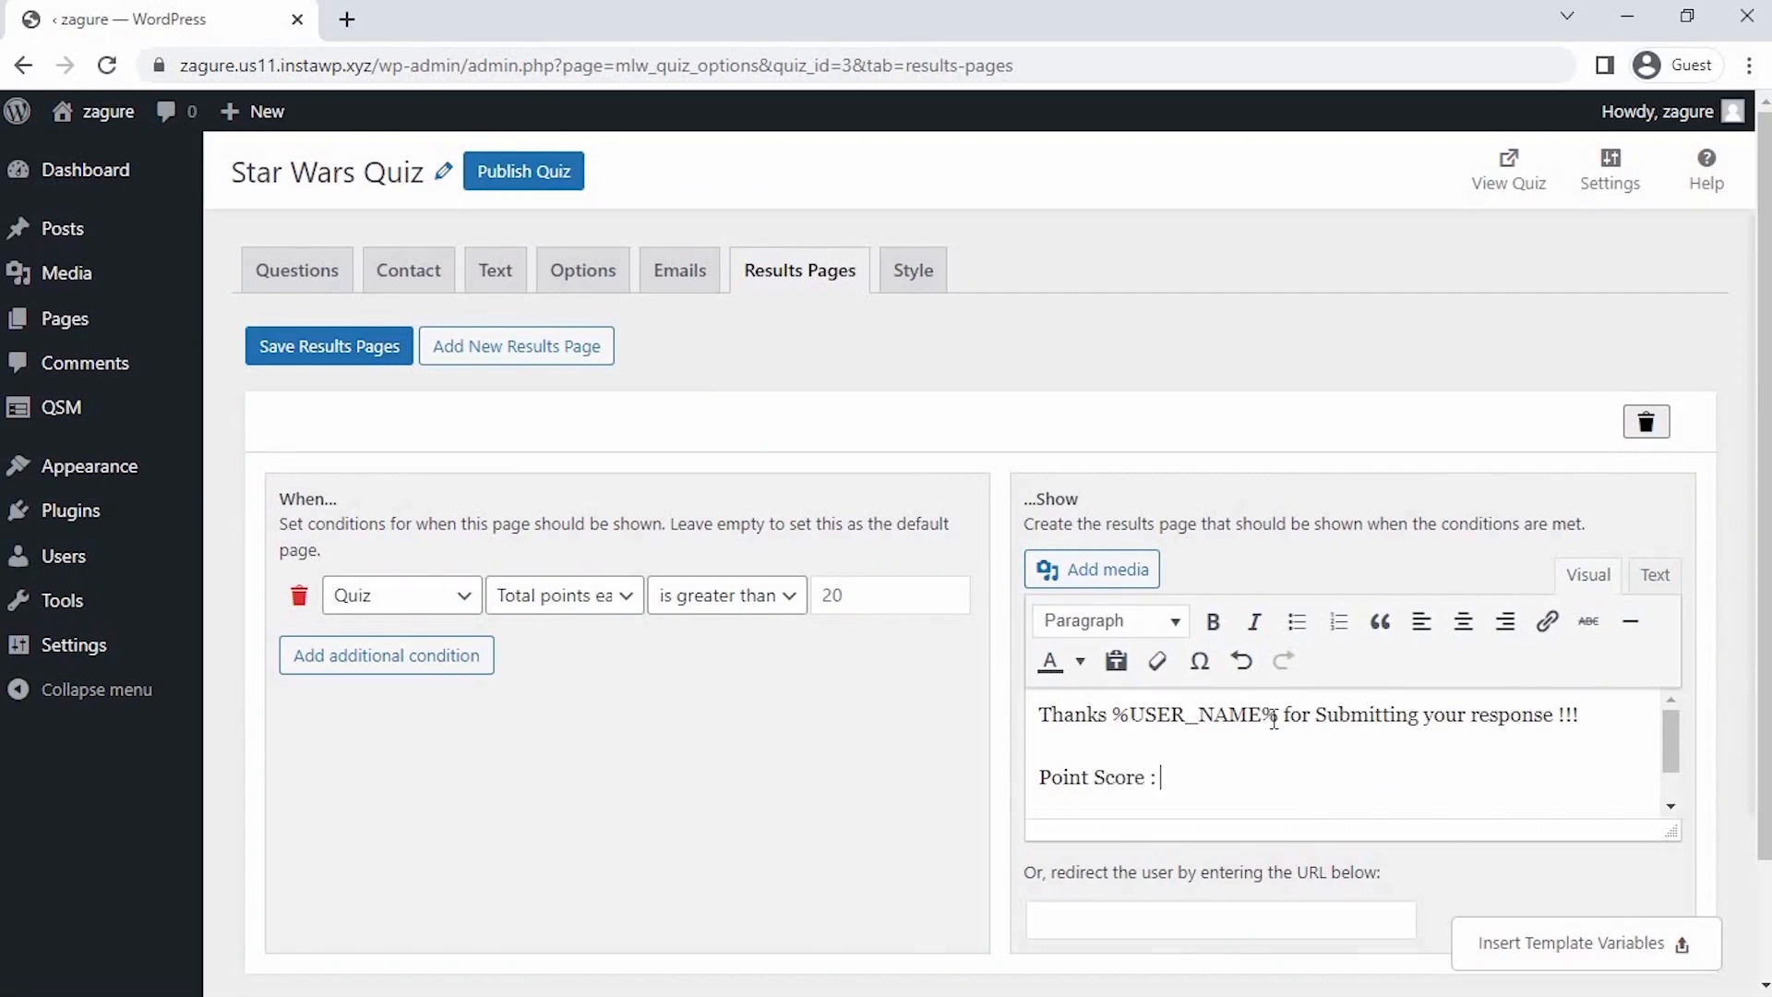
pyautogui.click(1593, 961)
pyautogui.click(297, 447)
pyautogui.click(1503, 879)
pyautogui.click(1333, 783)
pyautogui.write('%POINT_SCORE%')
# Make the point score line bold and green, end it with a period, and add "Great!!! Kido... Don't get Cocky." below it.
pyautogui.moveTo(1343, 780); pyautogui.dragTo(1039, 778)
pyautogui.click(1080, 661)
pyautogui.click(1066, 775)
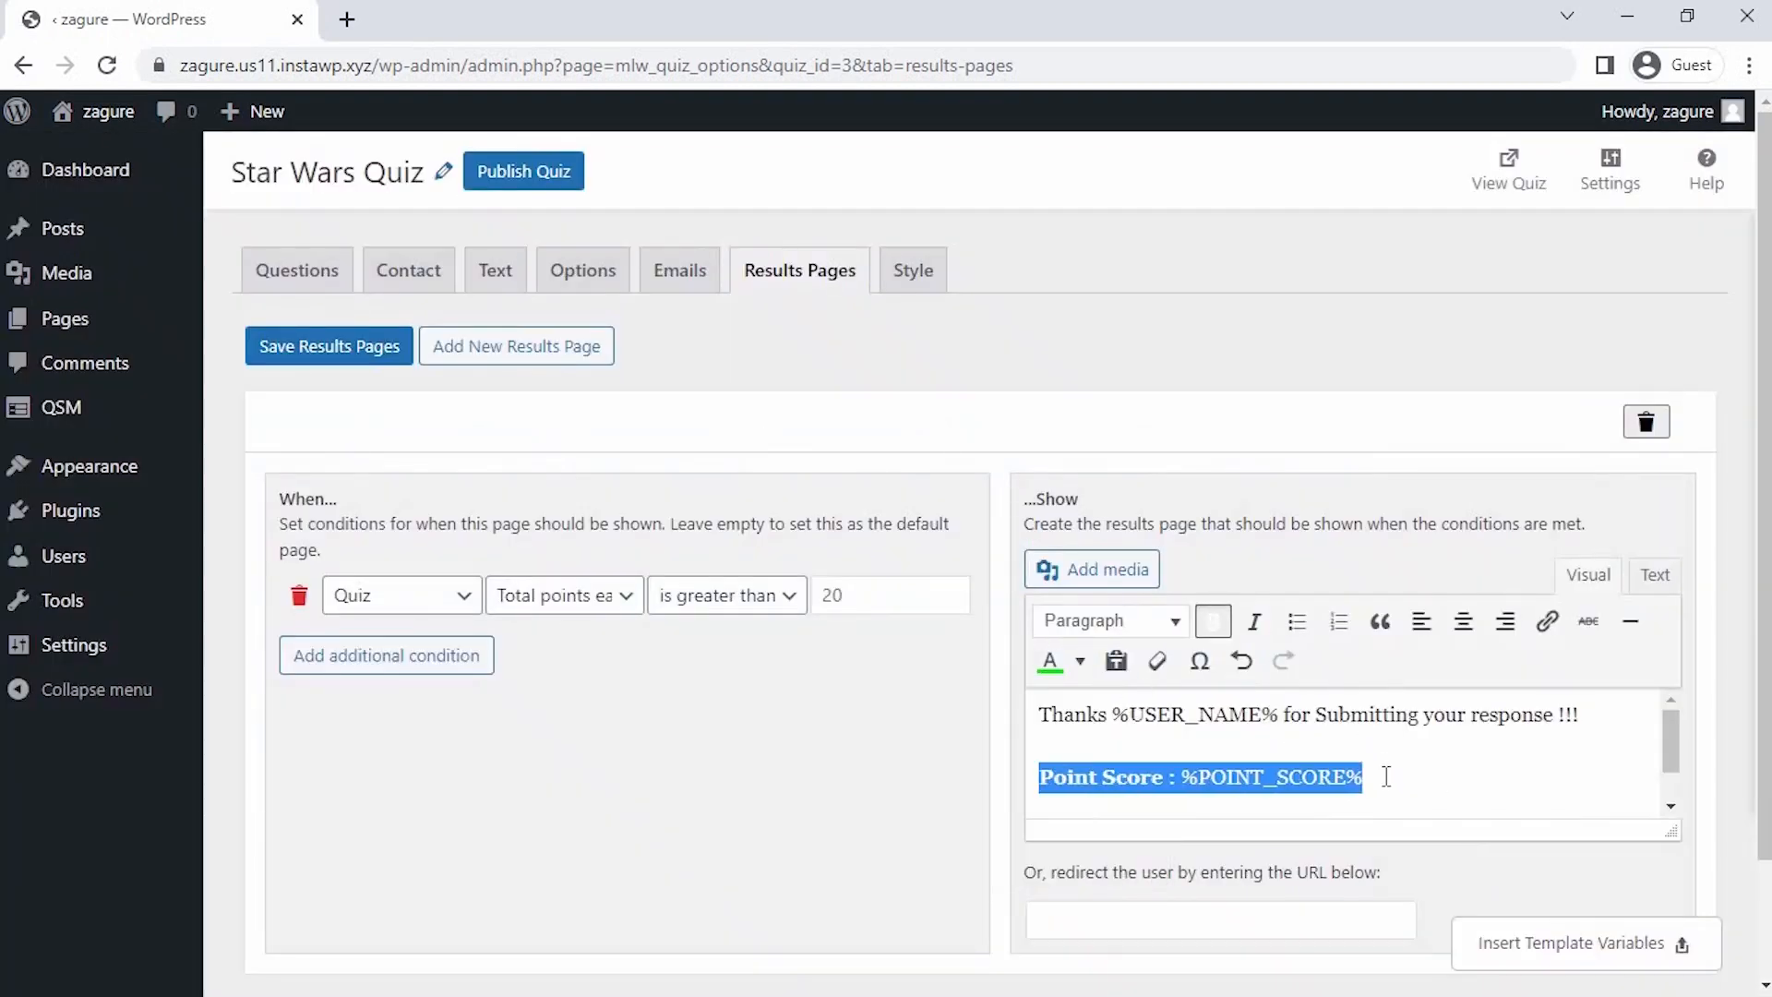
pyautogui.click(1385, 776)
pyautogui.tripleClick(1385, 776)
pyautogui.click(1211, 621)
pyautogui.click(1411, 781)
pyautogui.write('. ')
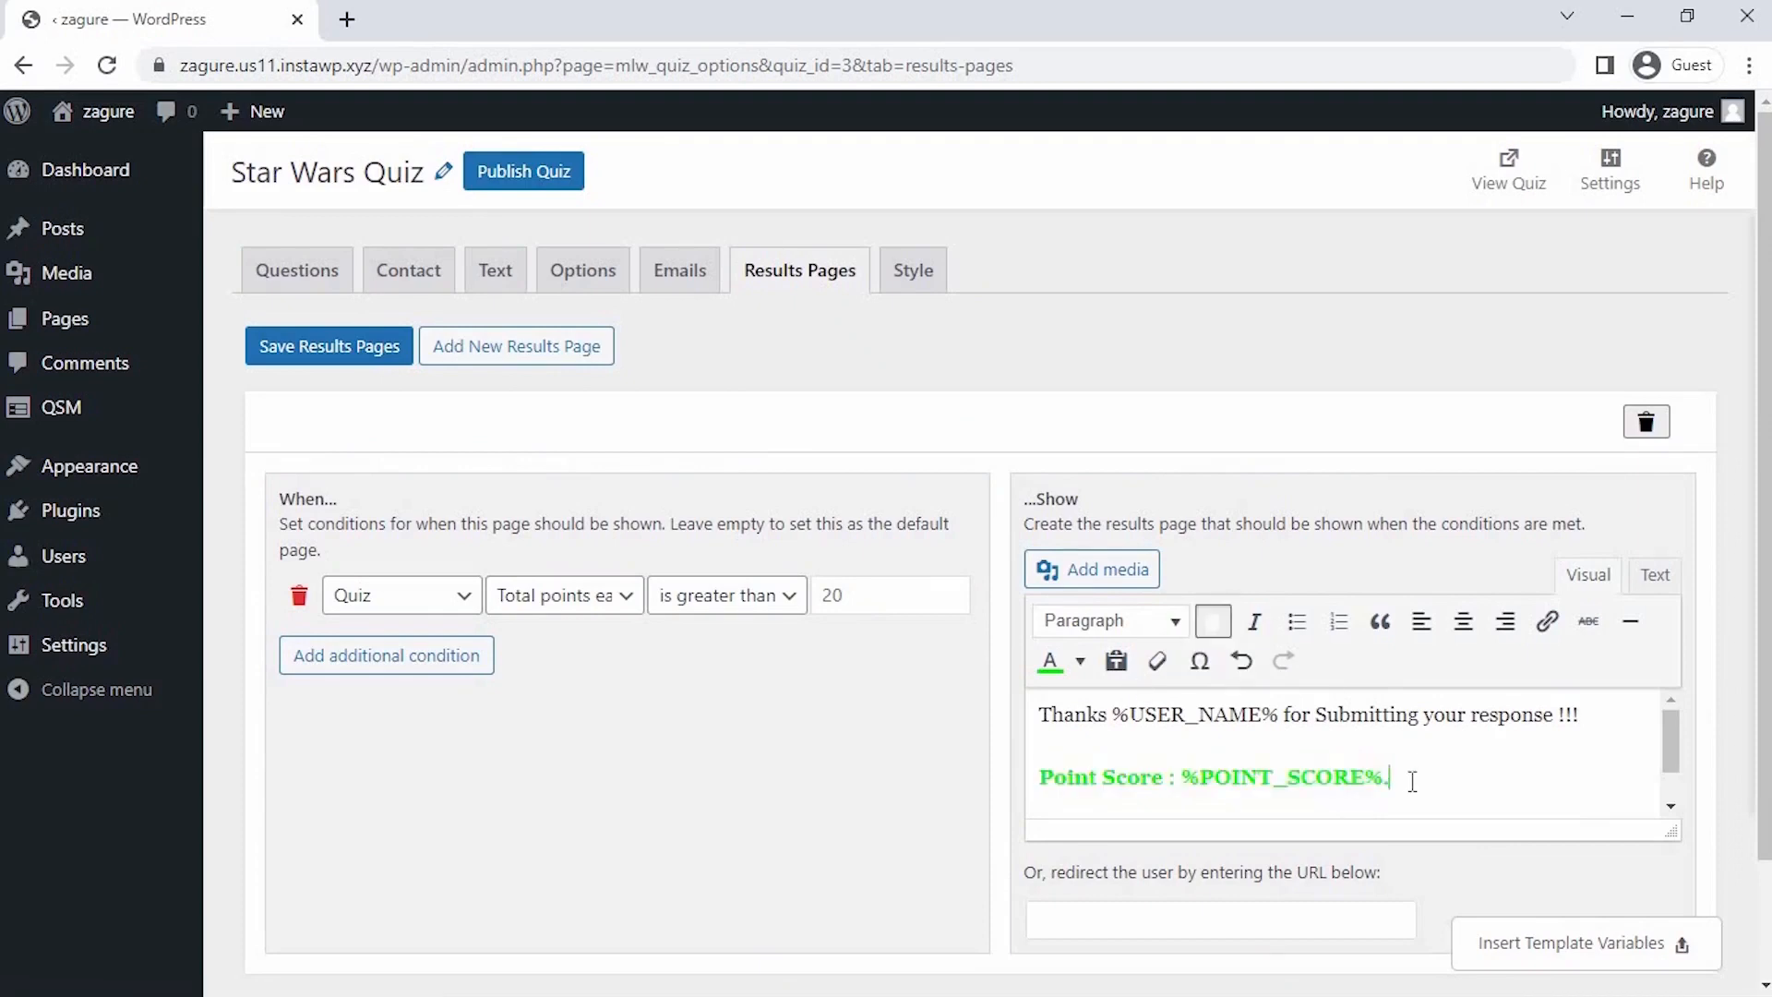
pyautogui.write("Great!!! Kido... Don't get Cocky.")
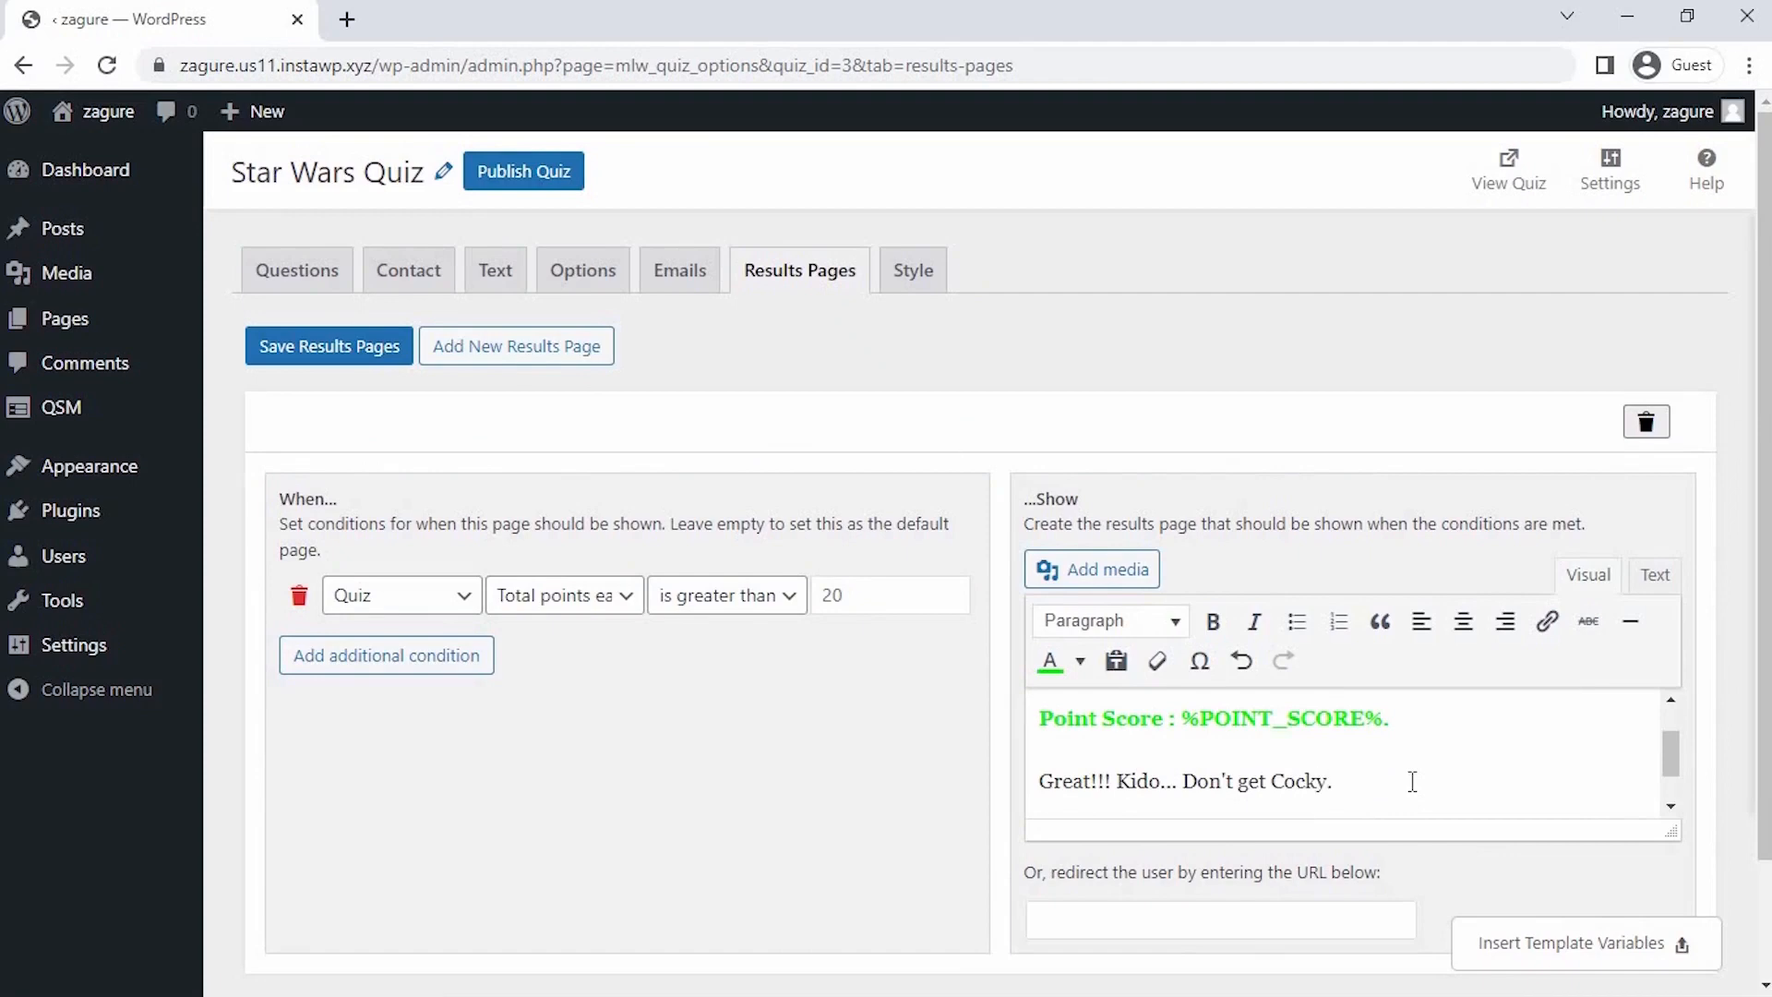
# Add a second results page for total points less than or equal to 20, with the message "Thanks %USER_NAME% for Submitting your response !!!".
pyautogui.scroll(-2, 1412, 780)
pyautogui.click(514, 877)
pyautogui.click(730, 723)
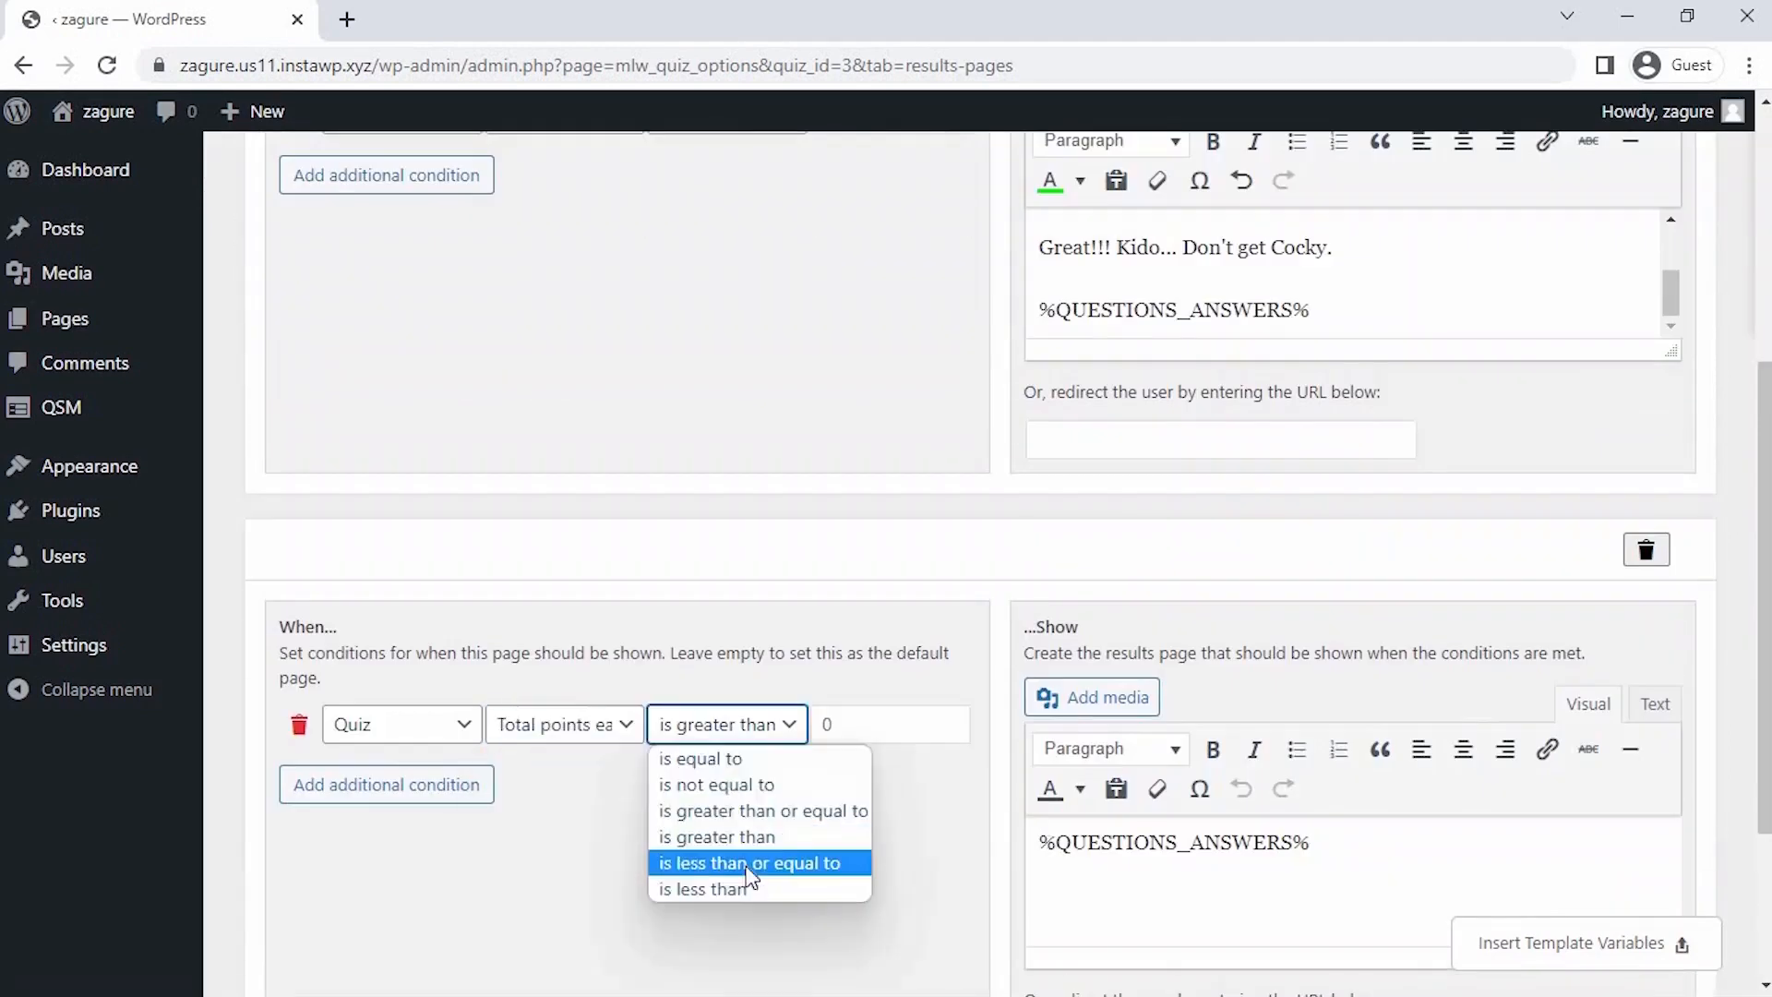
pyautogui.click(750, 857)
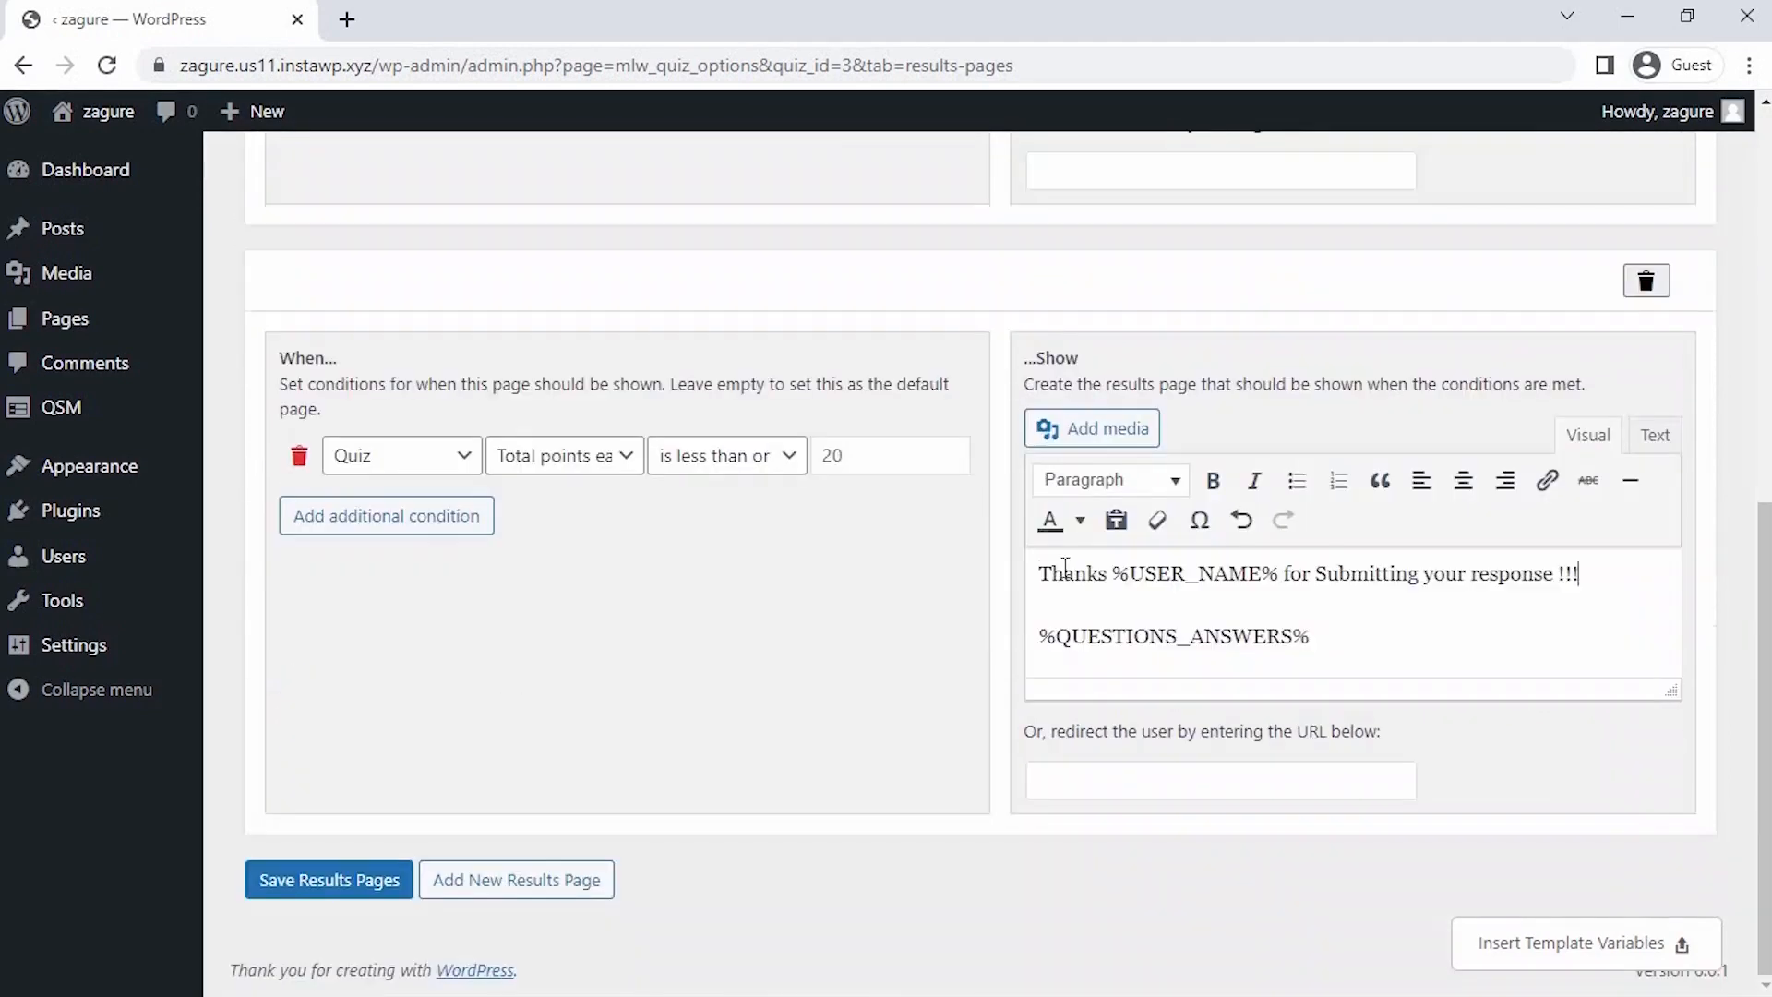
# Add "Your Score: %POINT_SCORE%." and "Oh No!!!!" with the line about being imprisoned with princess leia to the second page, and save the results pages.
pyautogui.press('Return')
pyautogui.write('Your Score: %POINT_SCORE%')
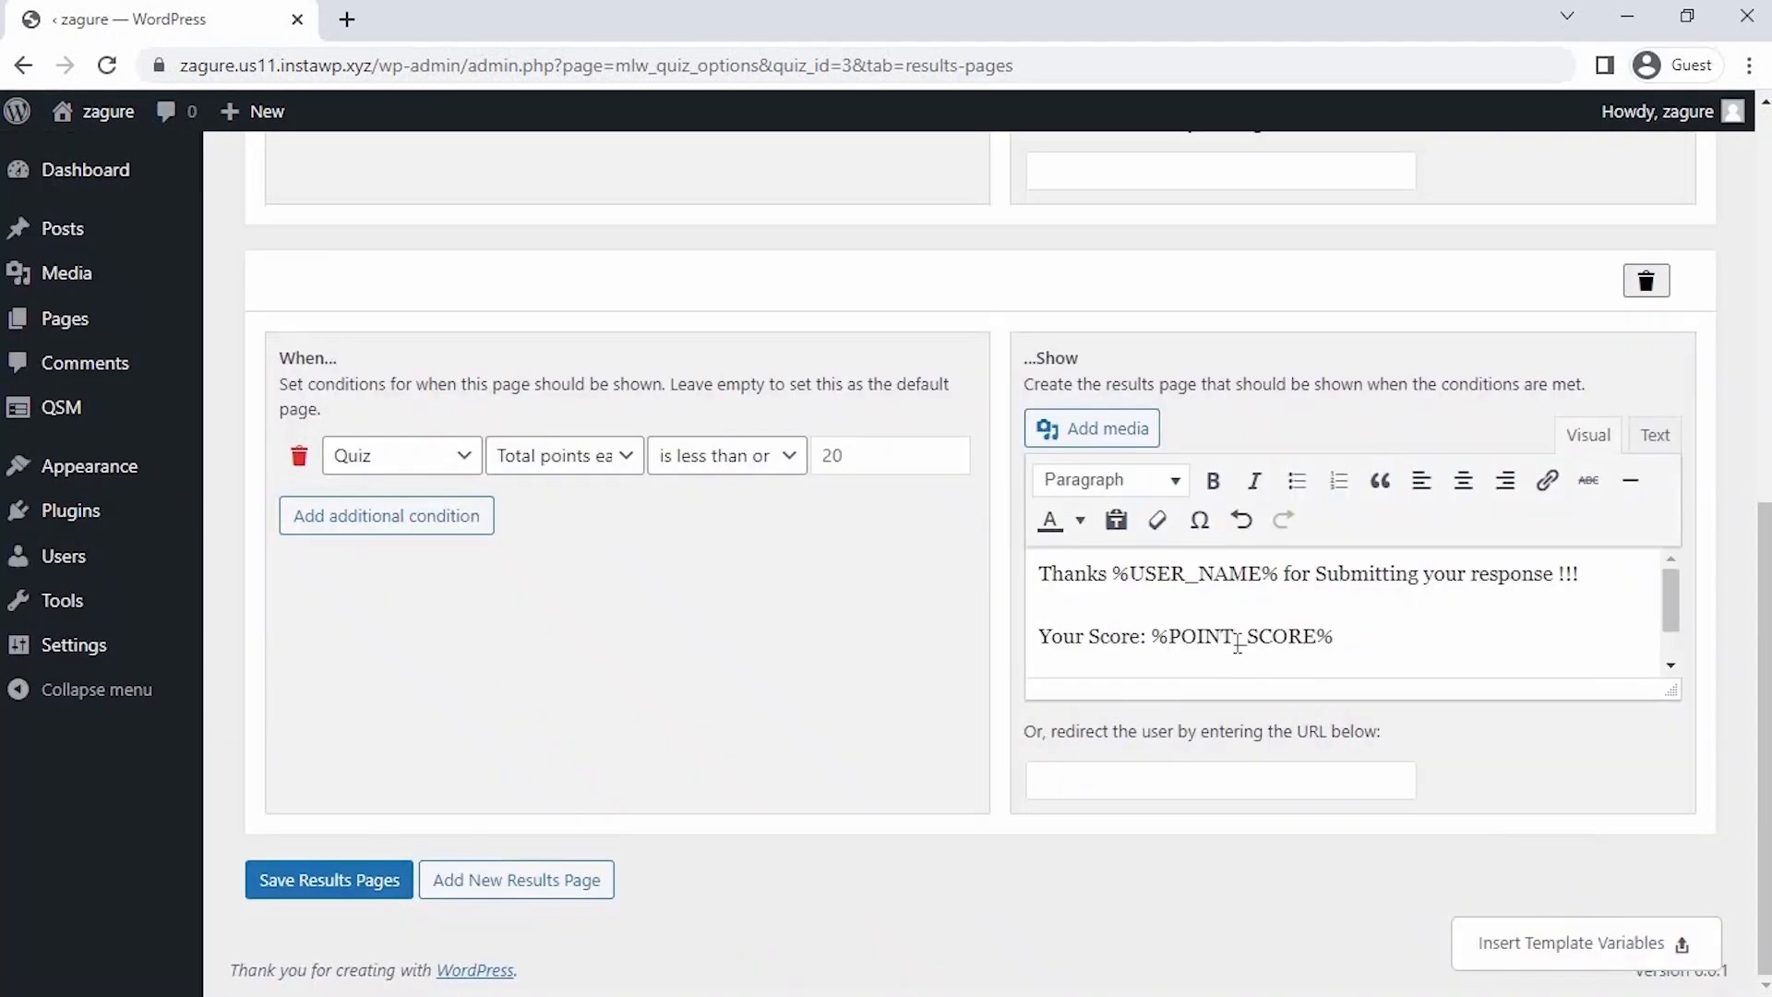
pyautogui.write('.')
pyautogui.press('Return')
pyautogui.write('Oh No!!!!')
pyautogui.hotkey('shift', 'Return')
pyautogui.write('You are Imprisoned with princess leia on the forbidden Plan')
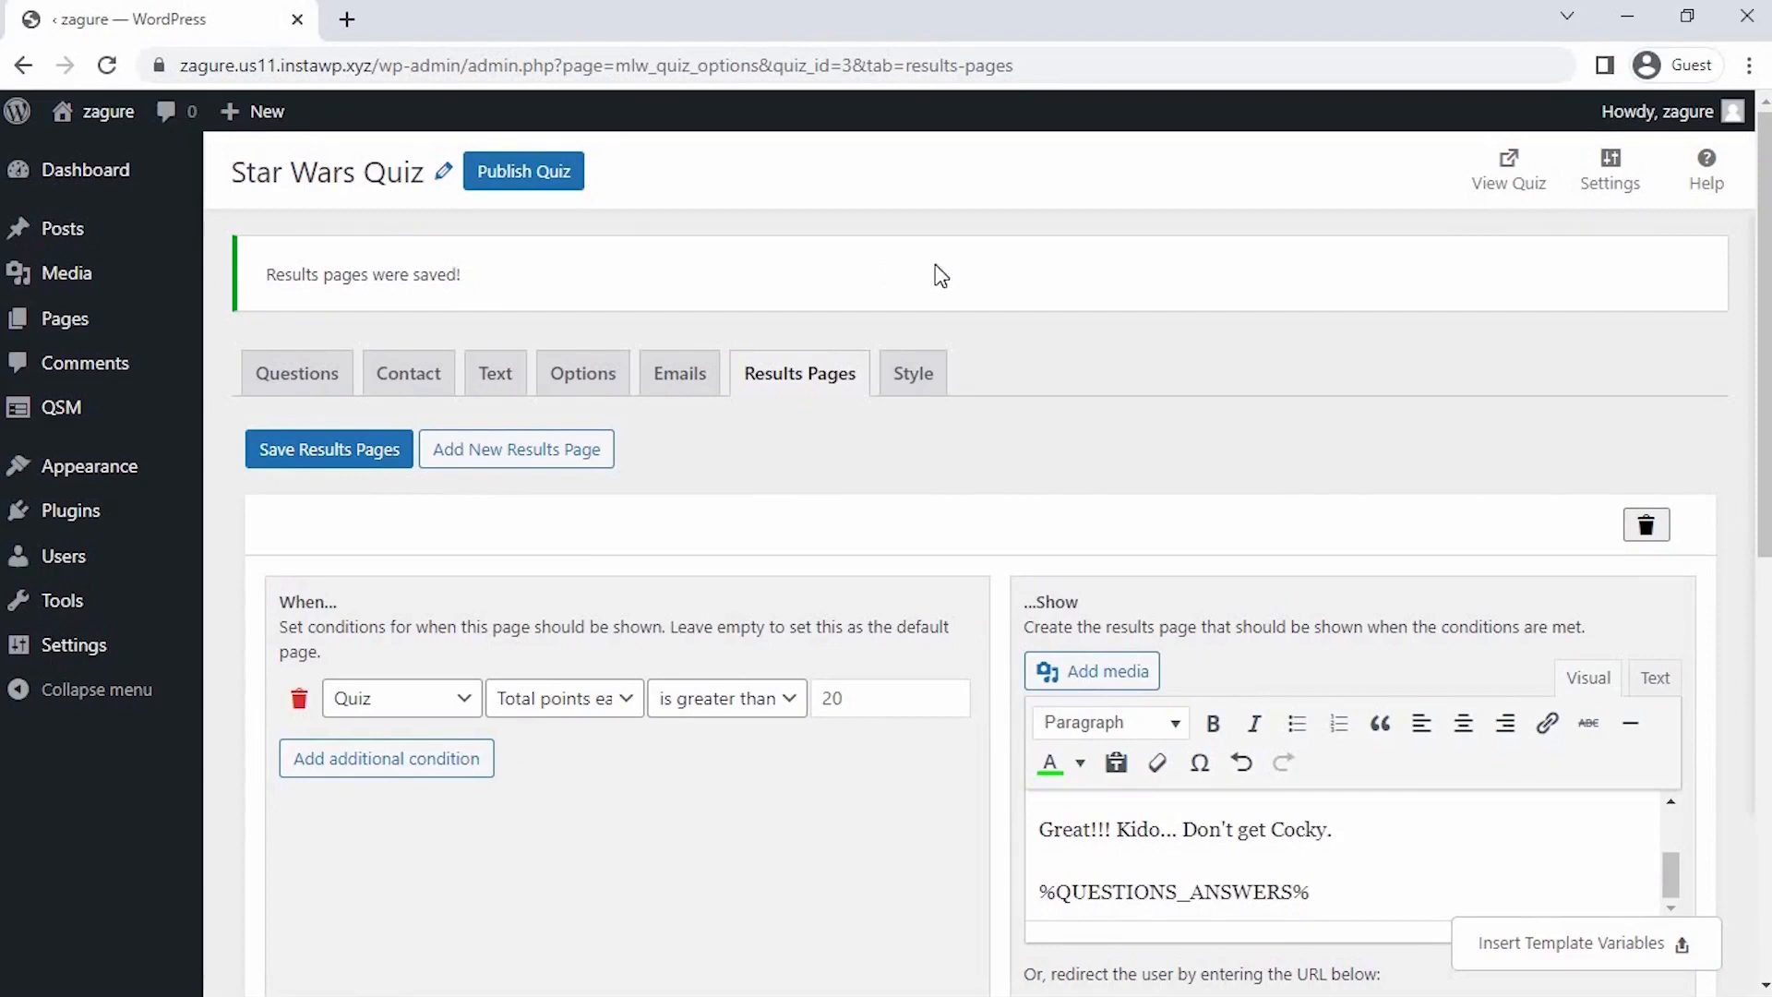
# Open the front-end view of the quiz, enter the participant's name and continue to the first question.
pyautogui.click(1521, 185)
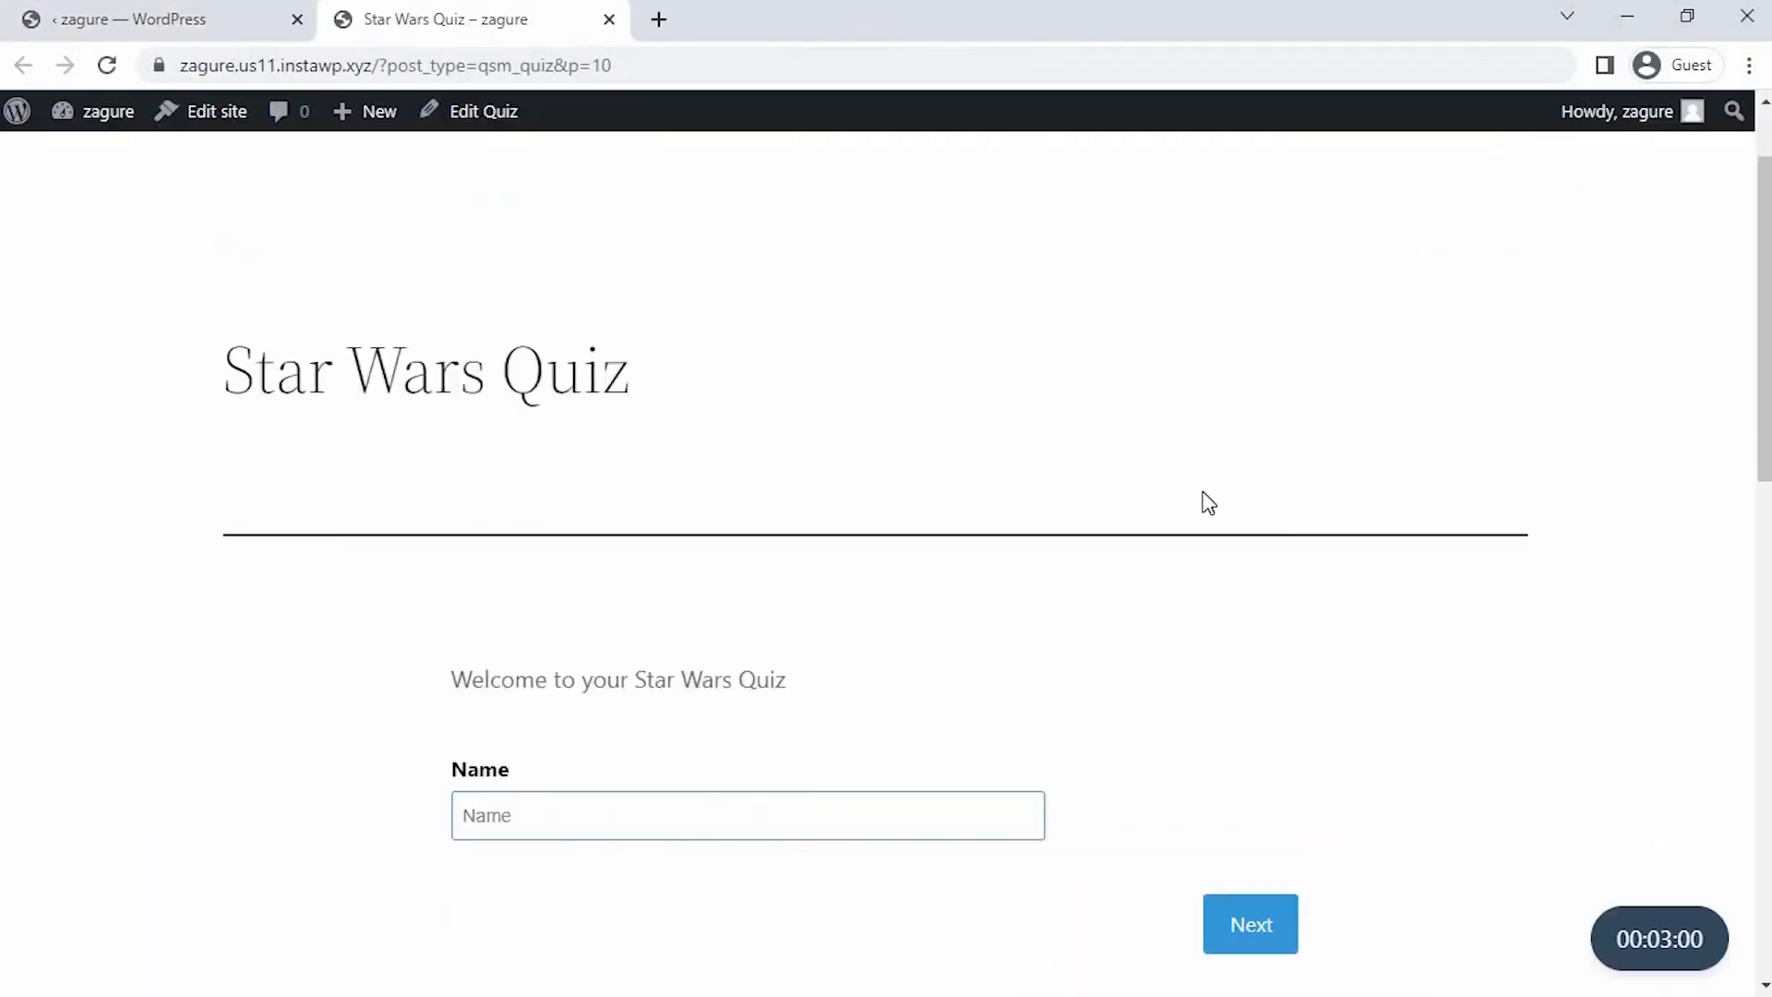
pyautogui.click(816, 735)
pyautogui.write('Alex')
pyautogui.click(1262, 847)
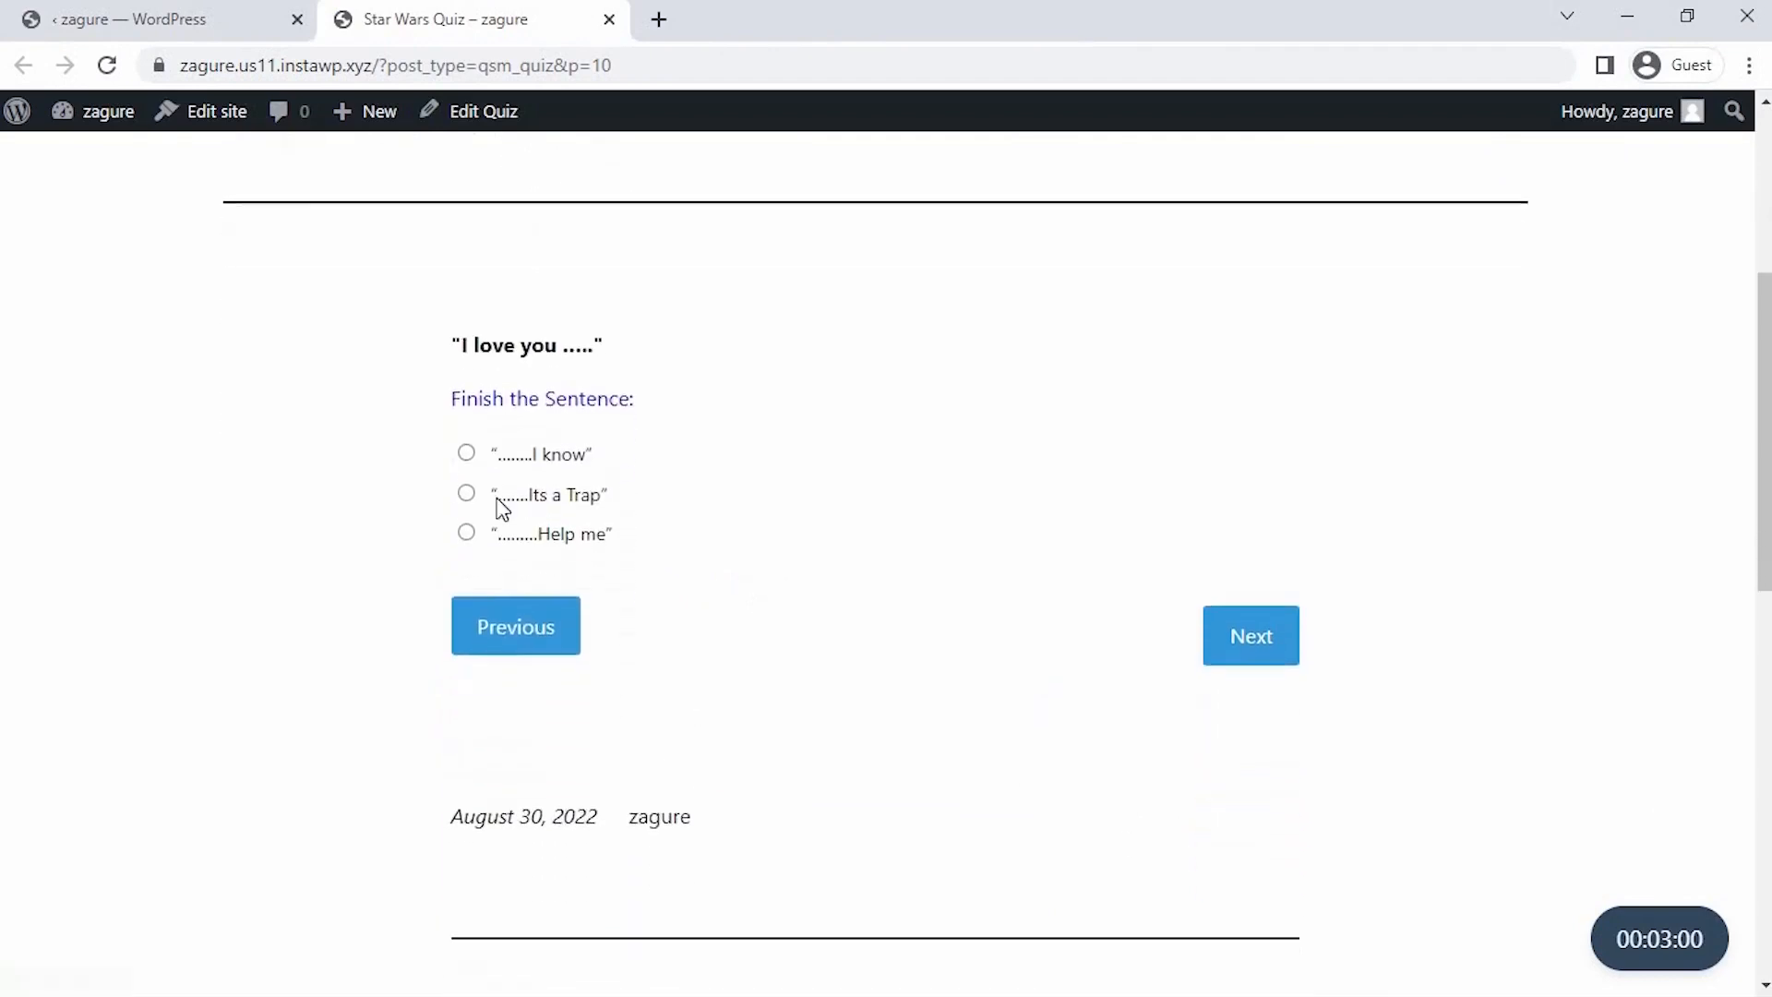
# Answer with "I know", the second image and "Hoth", submit the quiz, and review the results page.
pyautogui.click(467, 433)
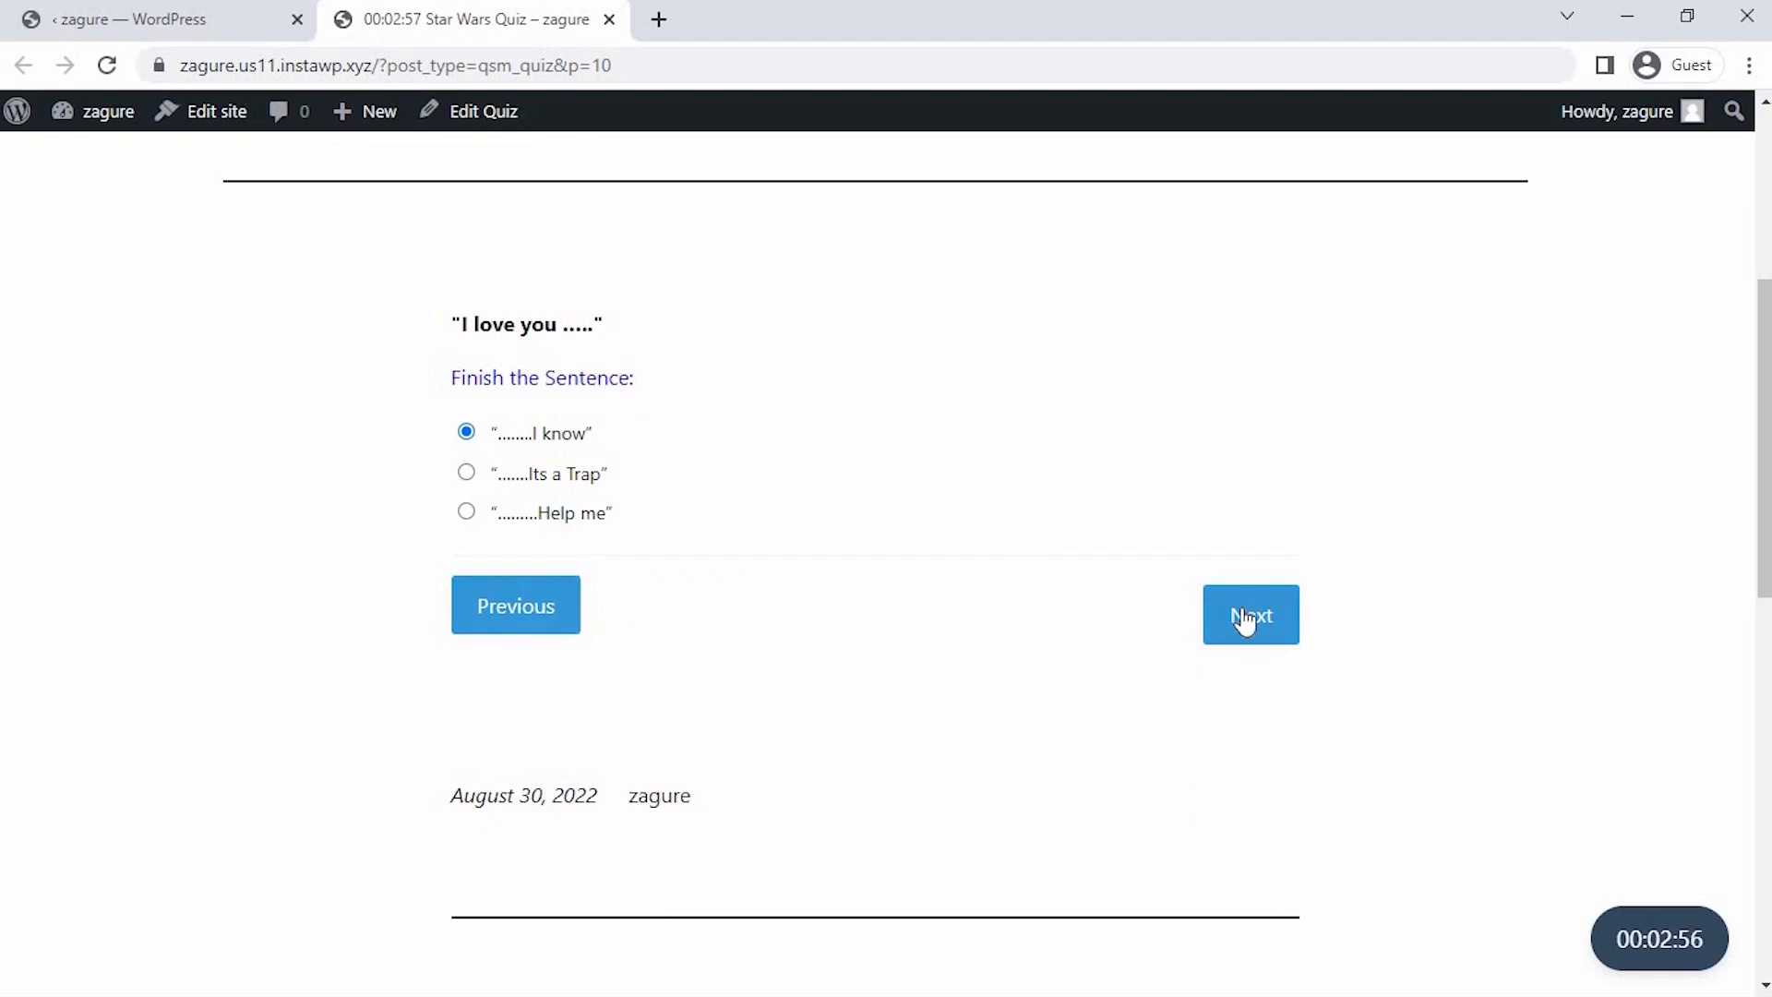
pyautogui.click(1251, 615)
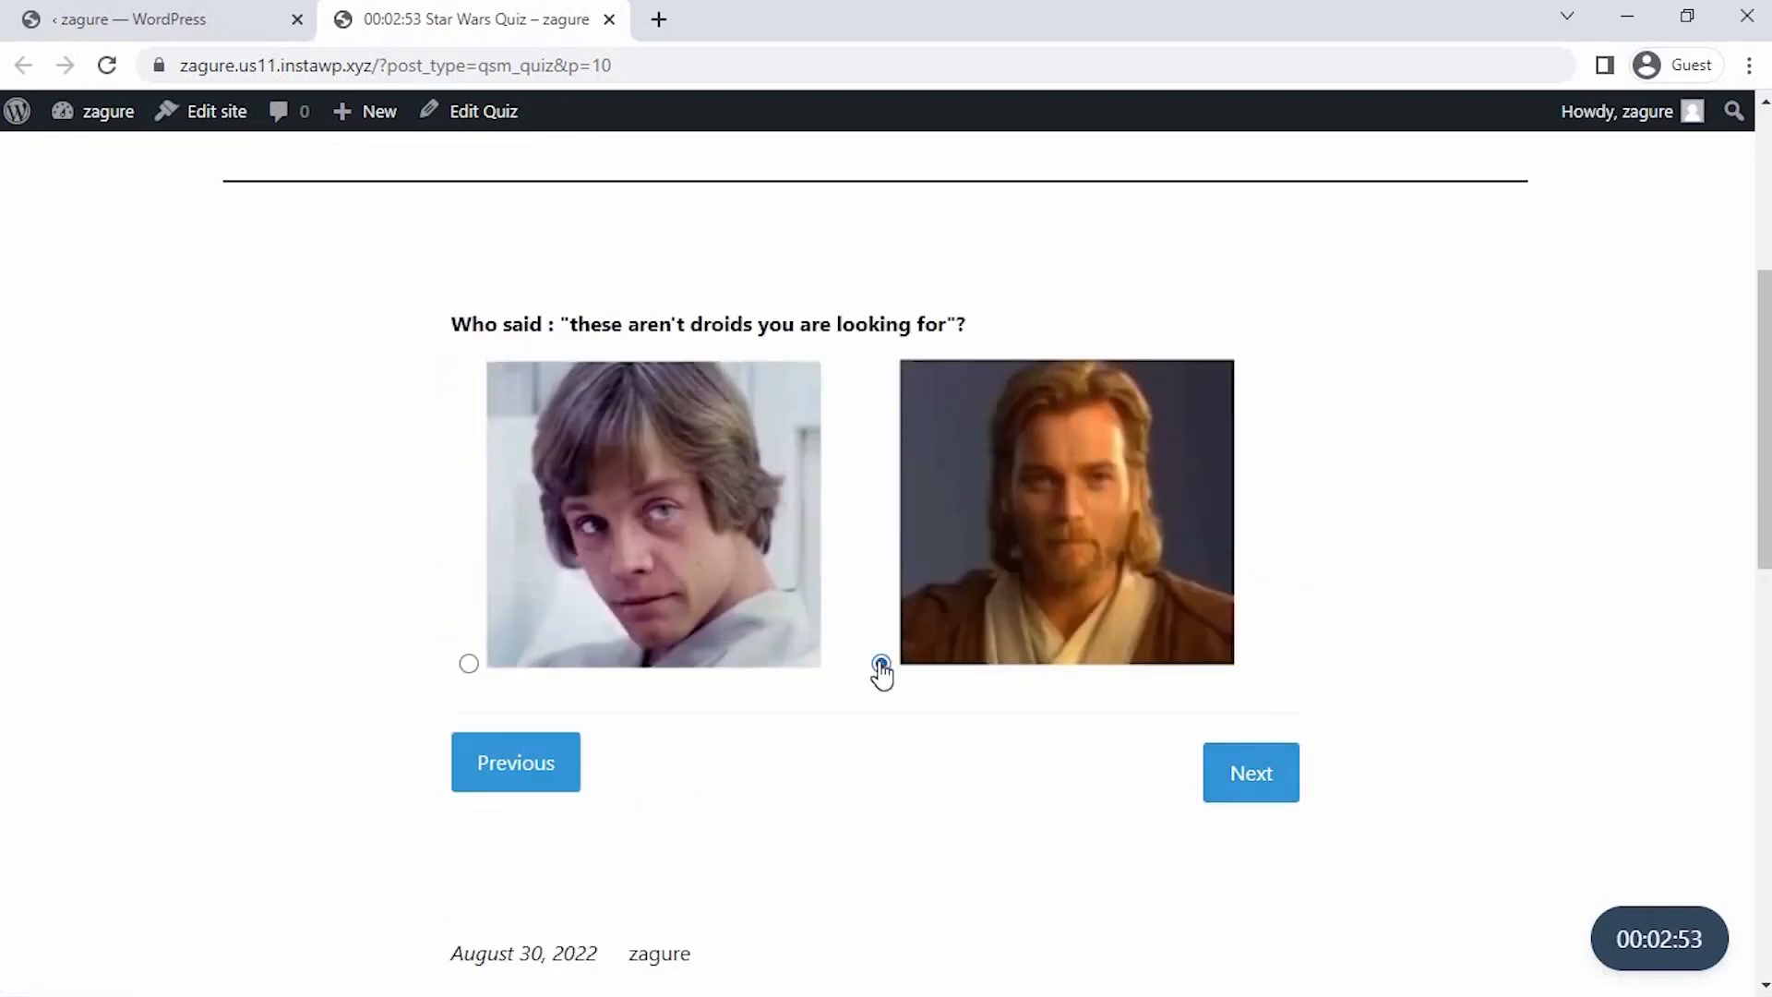
pyautogui.click(1281, 773)
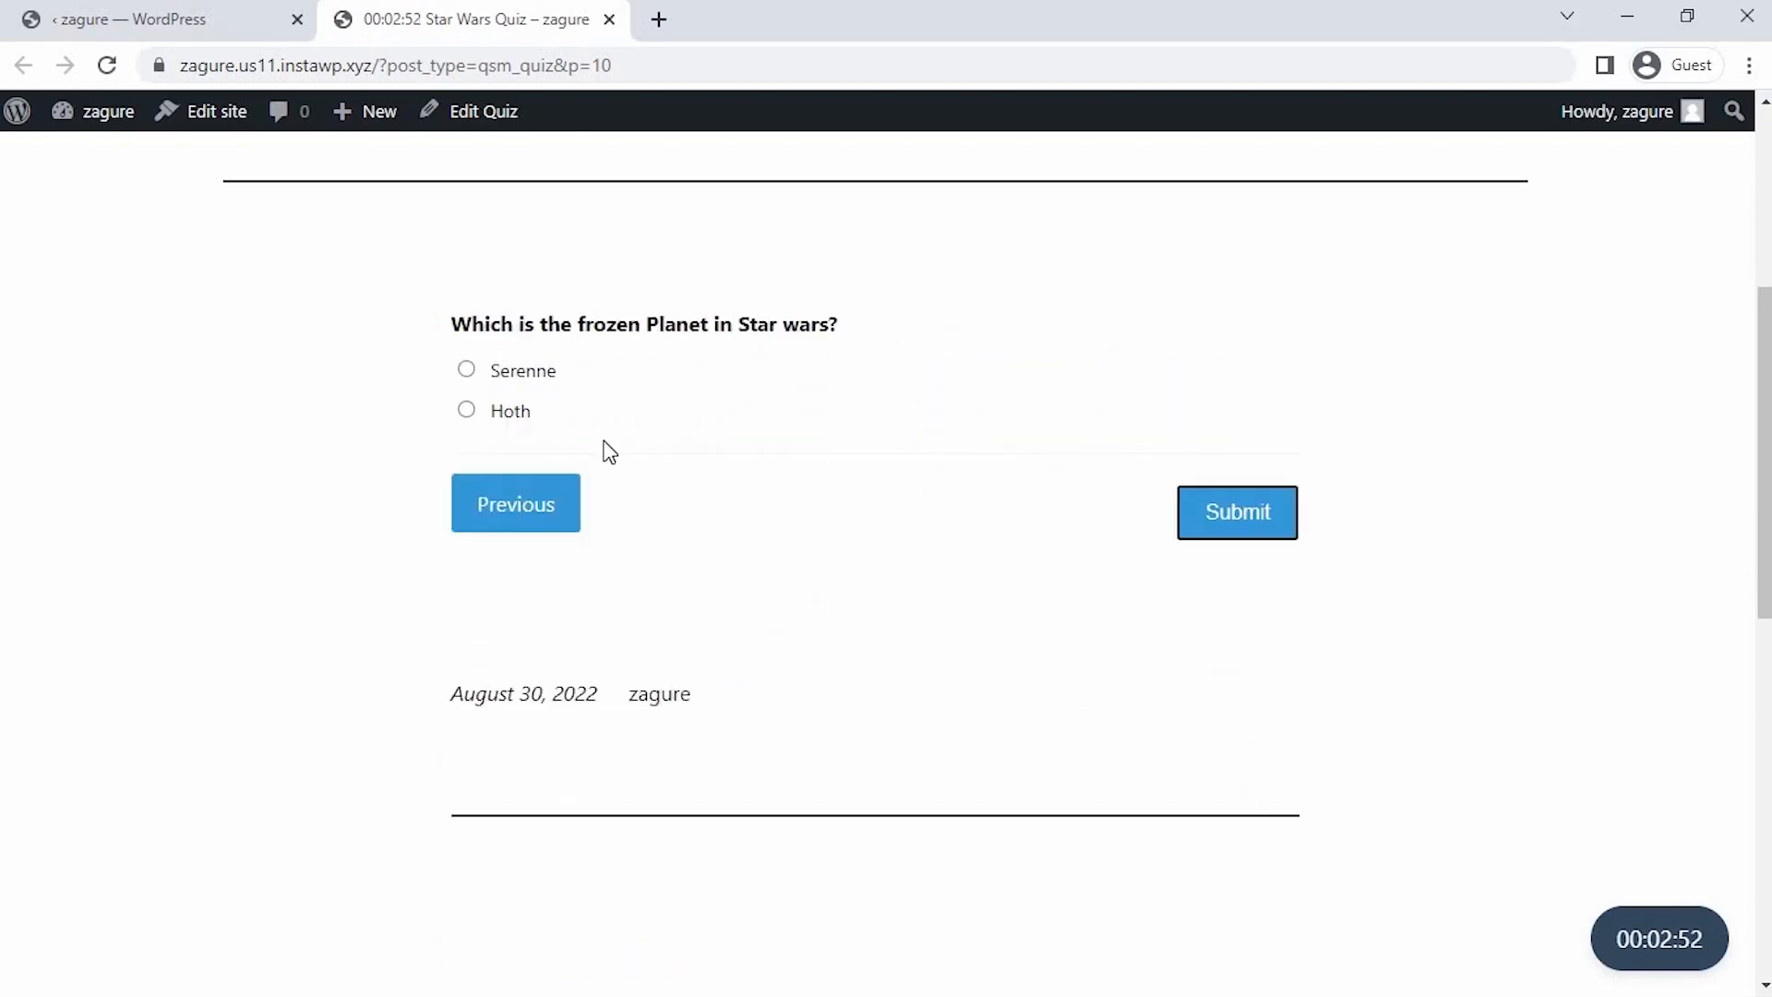
pyautogui.click(506, 425)
pyautogui.click(1198, 528)
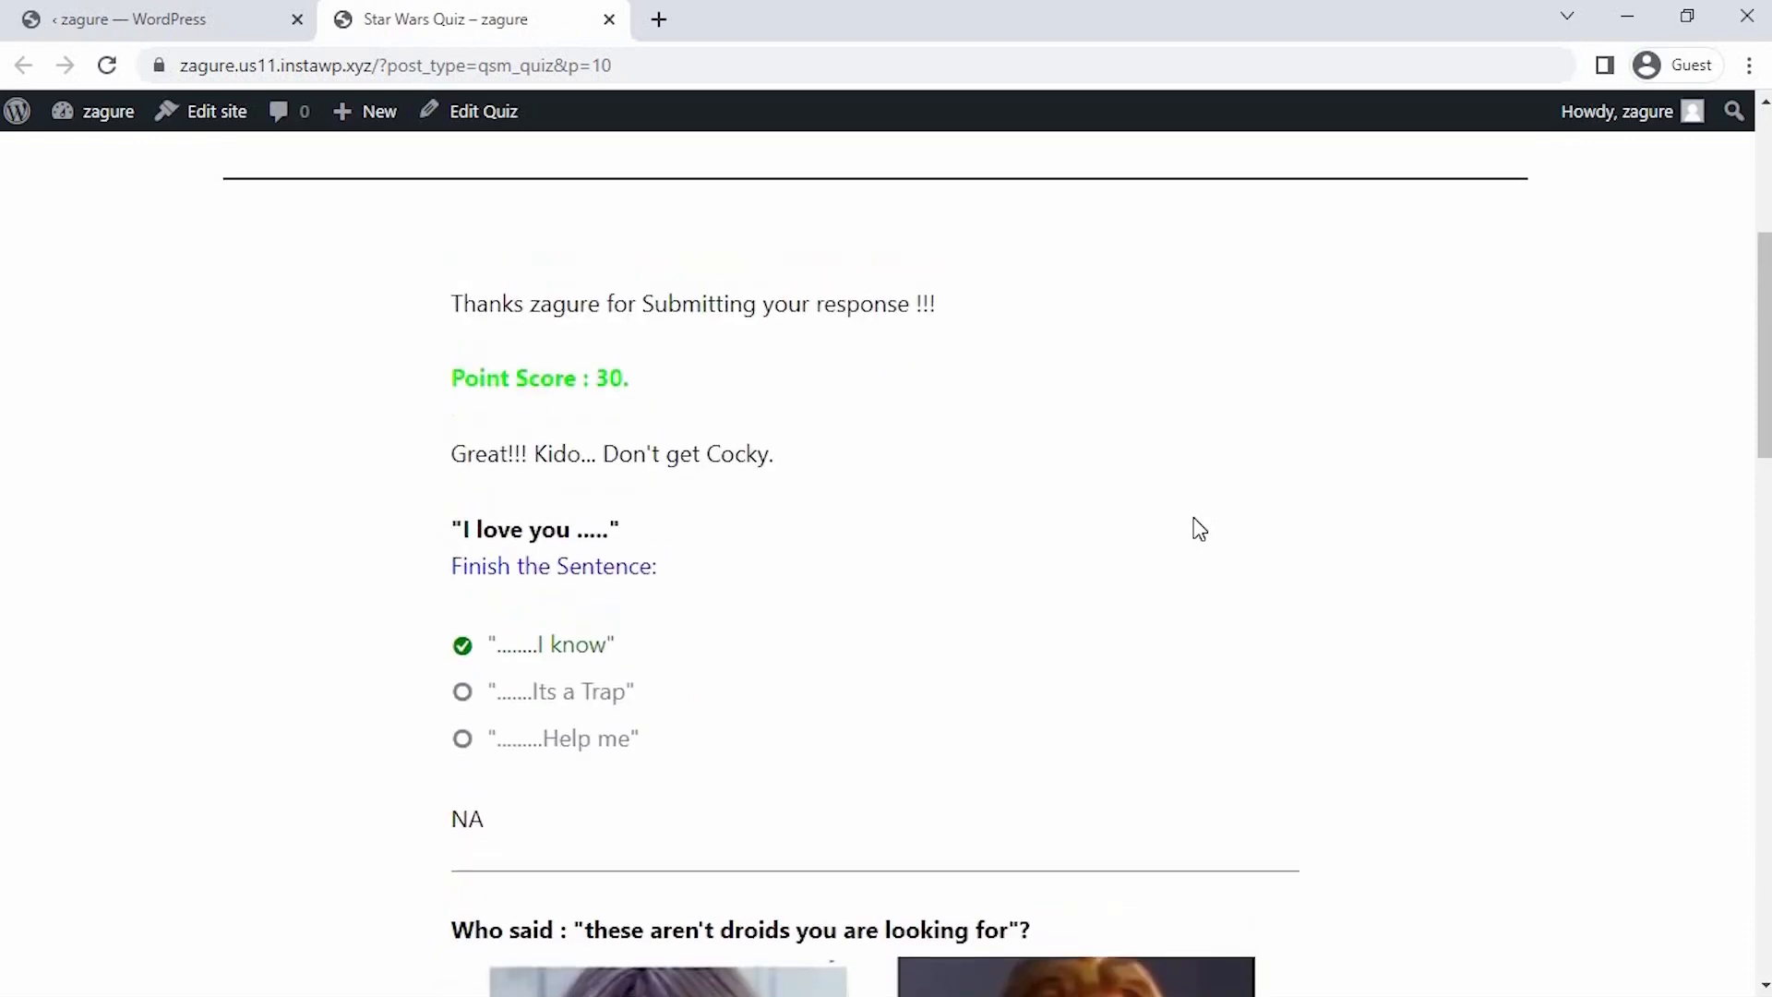
pyautogui.scroll(-5, 1198, 527)
pyautogui.scroll(-4, 1193, 521)
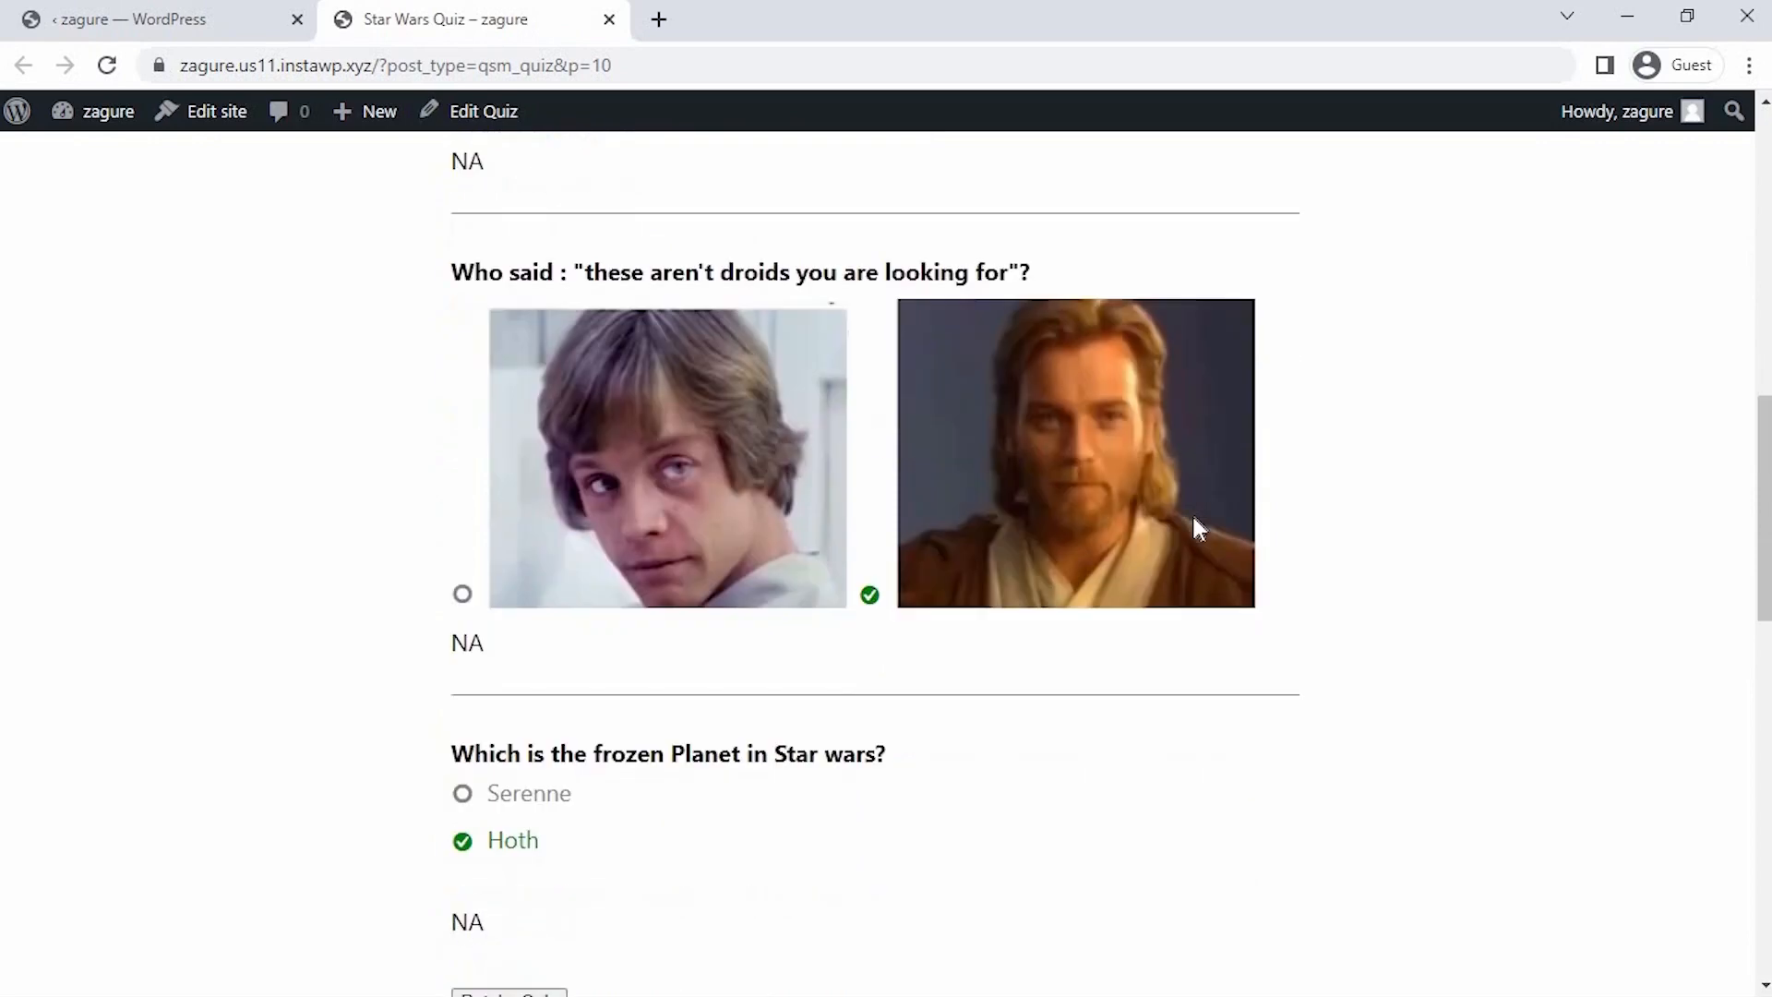
pyautogui.scroll(6, 1193, 526)
pyautogui.scroll(5, 1198, 528)
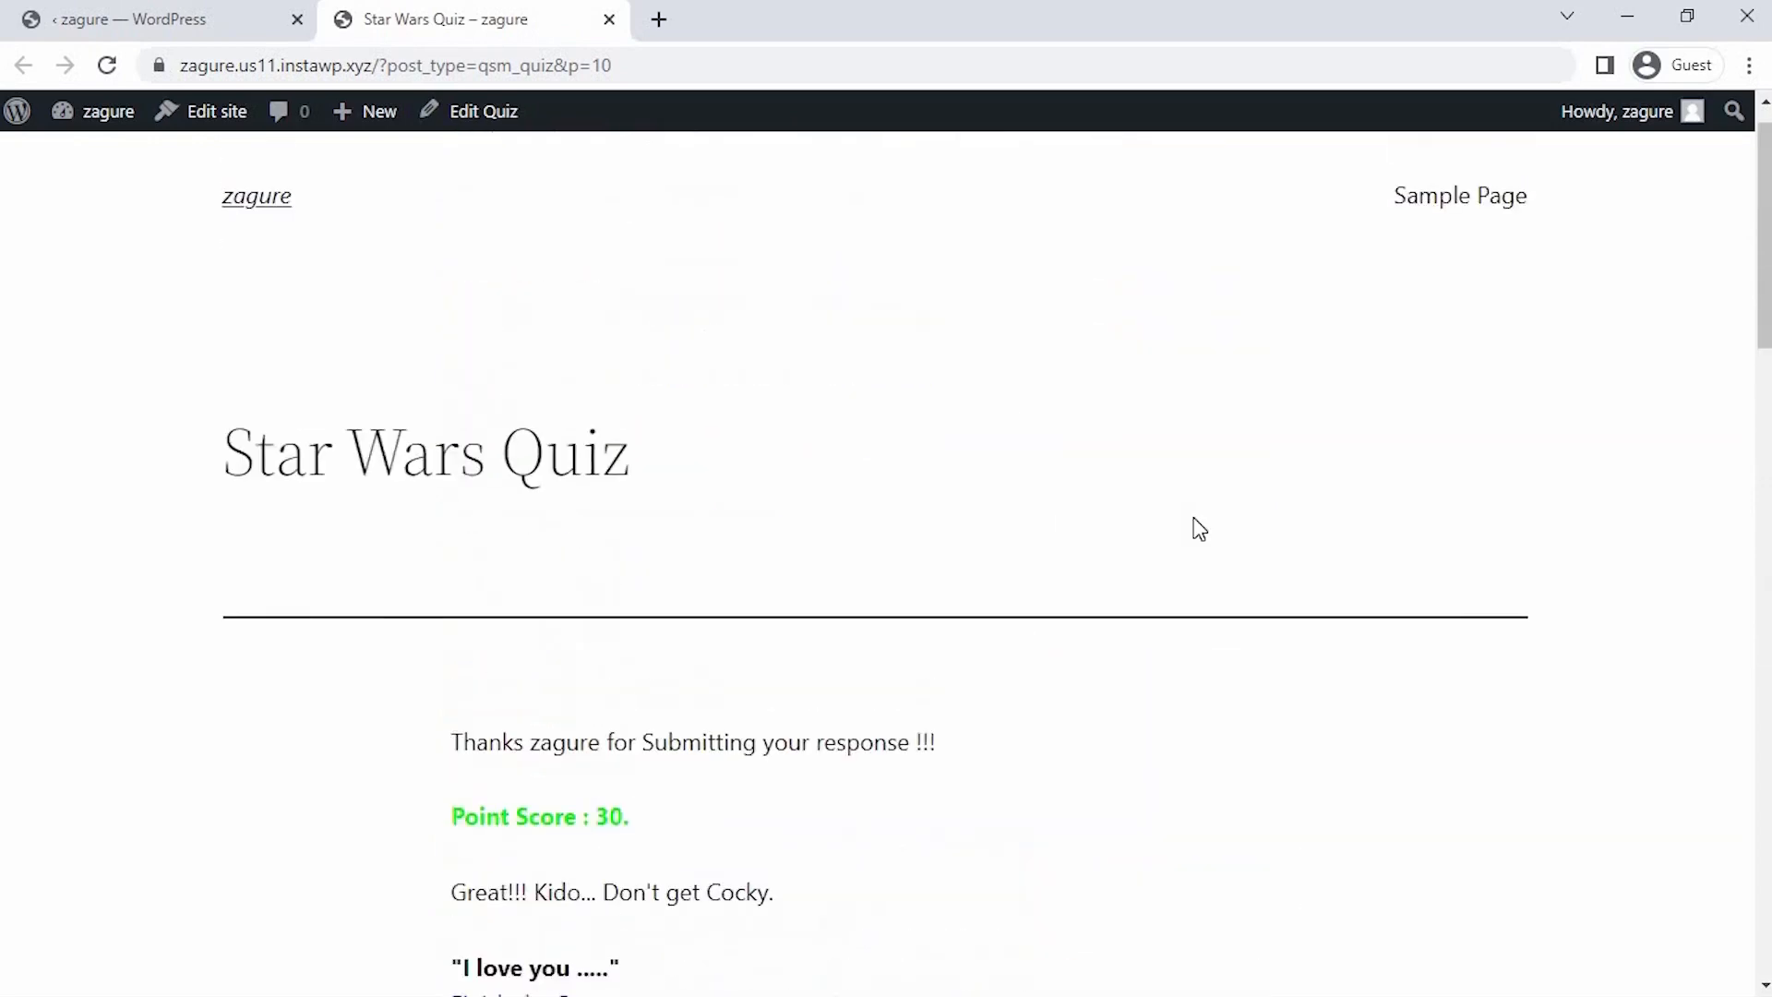